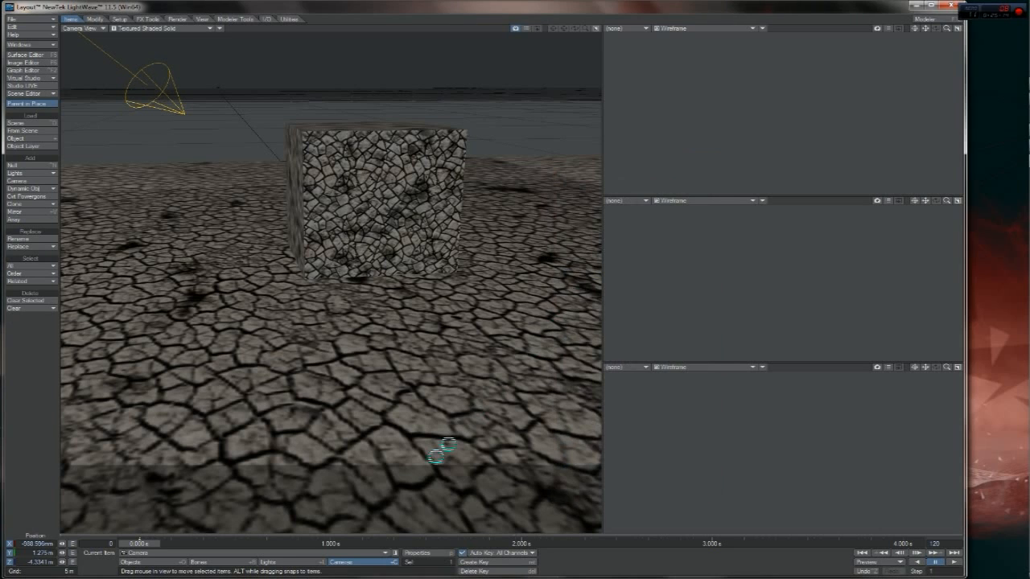
Set the display grid square size to 1 m in the preferences.
click(283, 562)
key(o)
key(o)
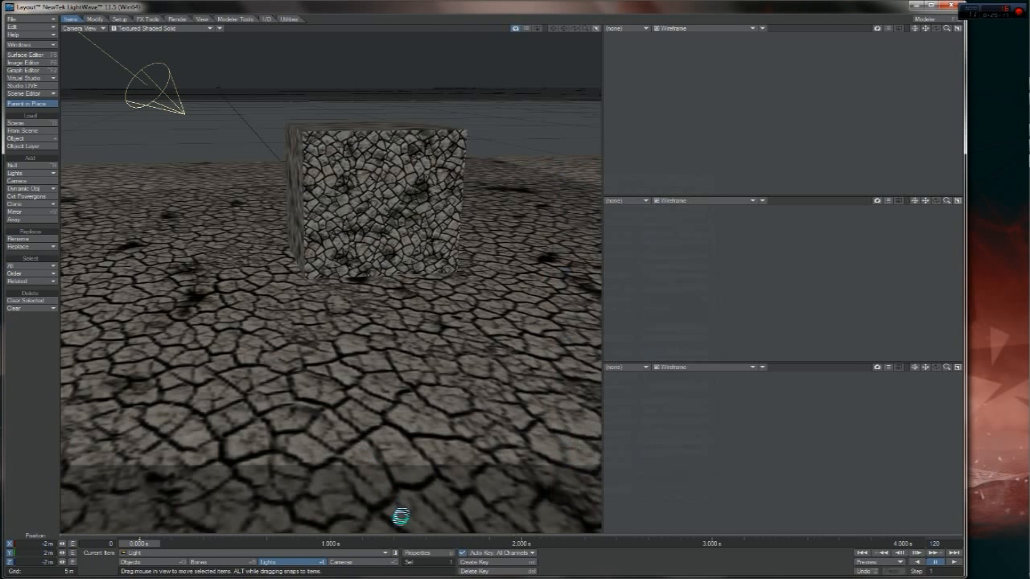
click(370, 562)
key(o)
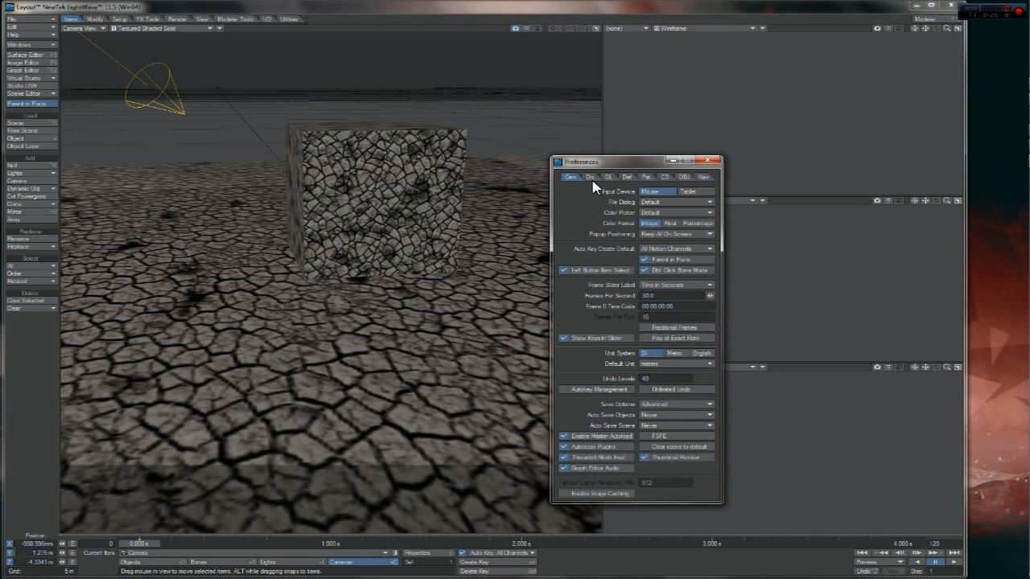
click(592, 176)
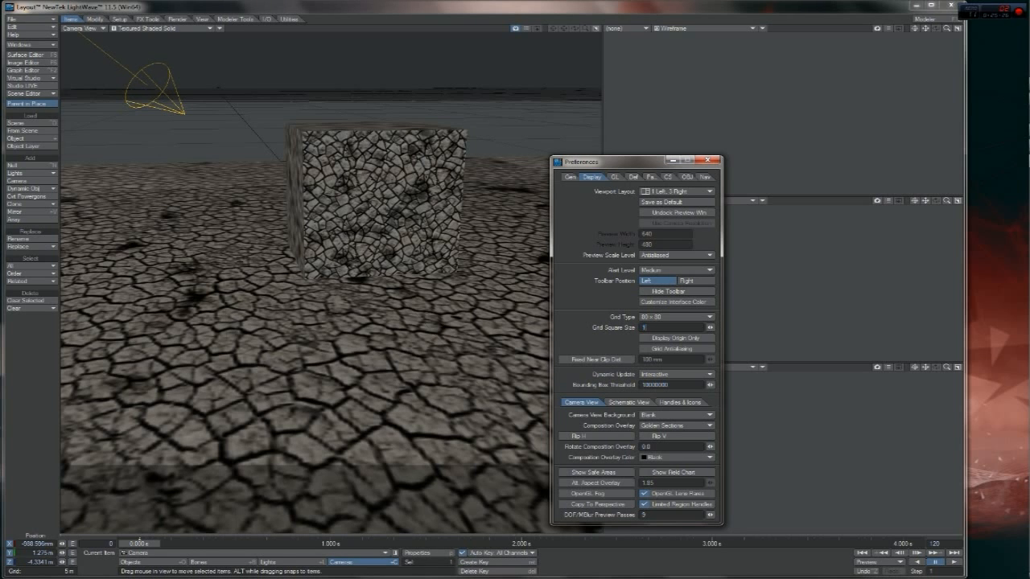
text(1)
key(Return)
click(707, 160)
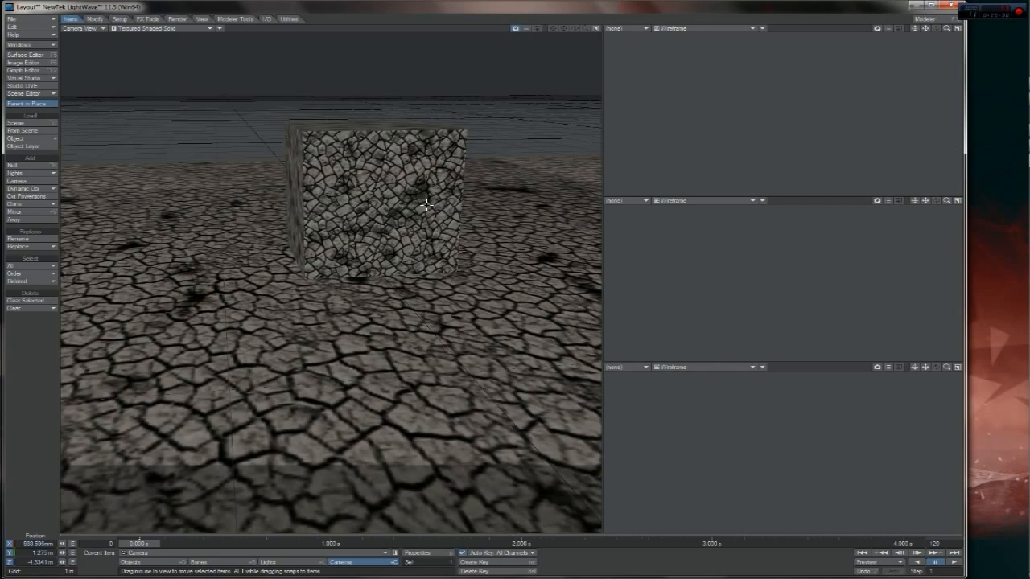
Move the camera closer to the box, to about Y 1.24 m and Z -3.72 m.
drag(332, 386, 354, 177)
right_drag(481, 264, 480, 280)
drag(477, 268, 490, 202)
right_drag(490, 202, 490, 218)
drag(490, 218, 486, 245)
right_drag(486, 245, 485, 223)
drag(486, 223, 428, 338)
Set the display grid square size to 10 m in the preferences.
key(o)
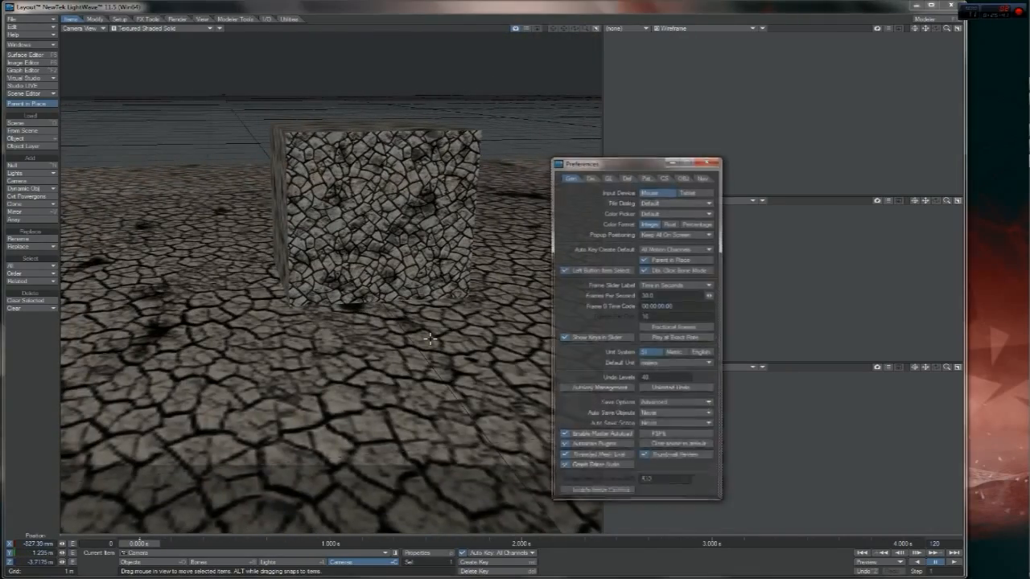
click(593, 177)
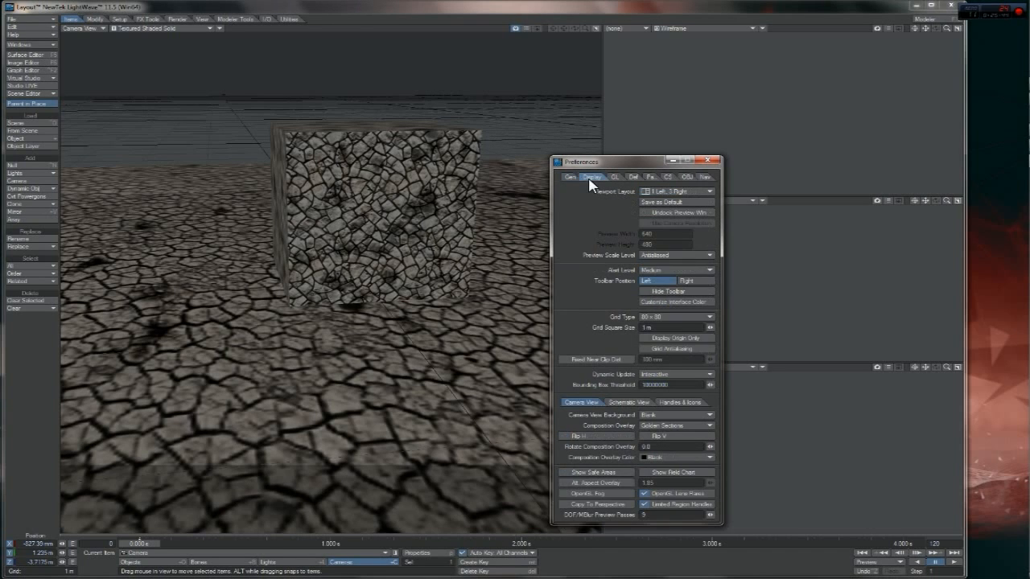
click(645, 327)
text(10)
key(Return)
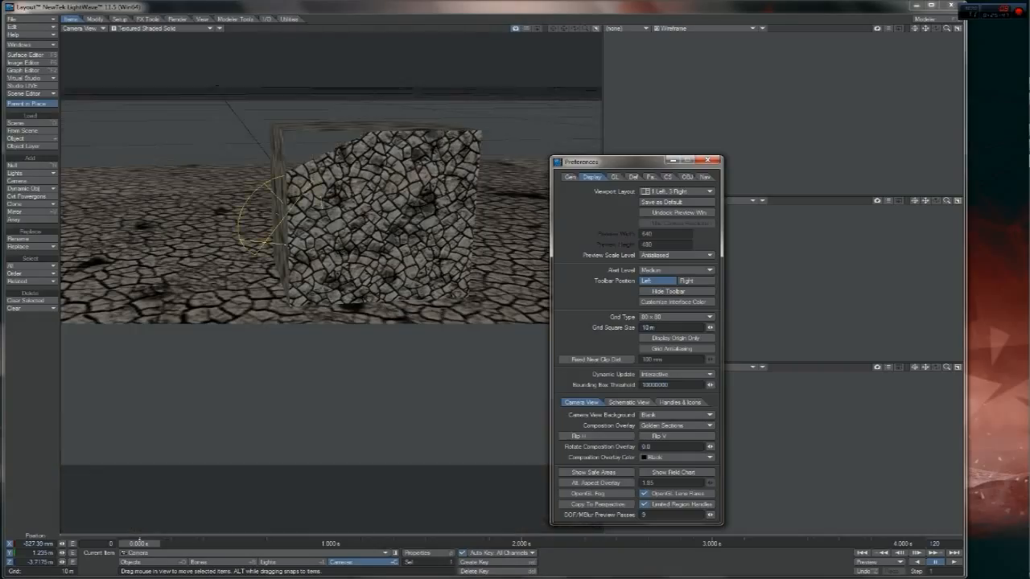
click(707, 160)
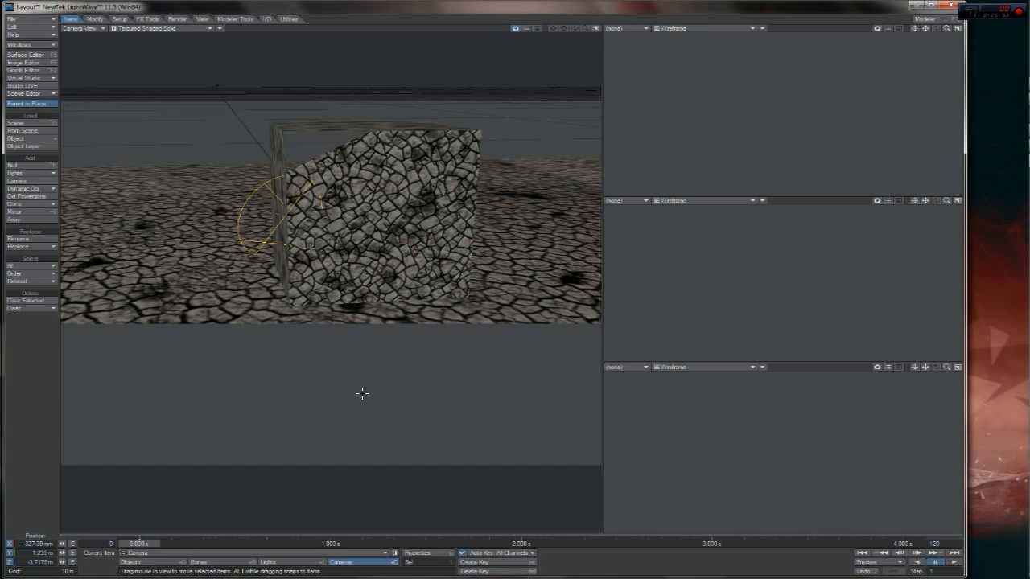
Pull the camera back from the box to about X -3.71 m, Y 1.54 m and Z -12.78 m.
drag(237, 187, 241, 195)
right_drag(241, 193, 241, 183)
drag(240, 183, 241, 159)
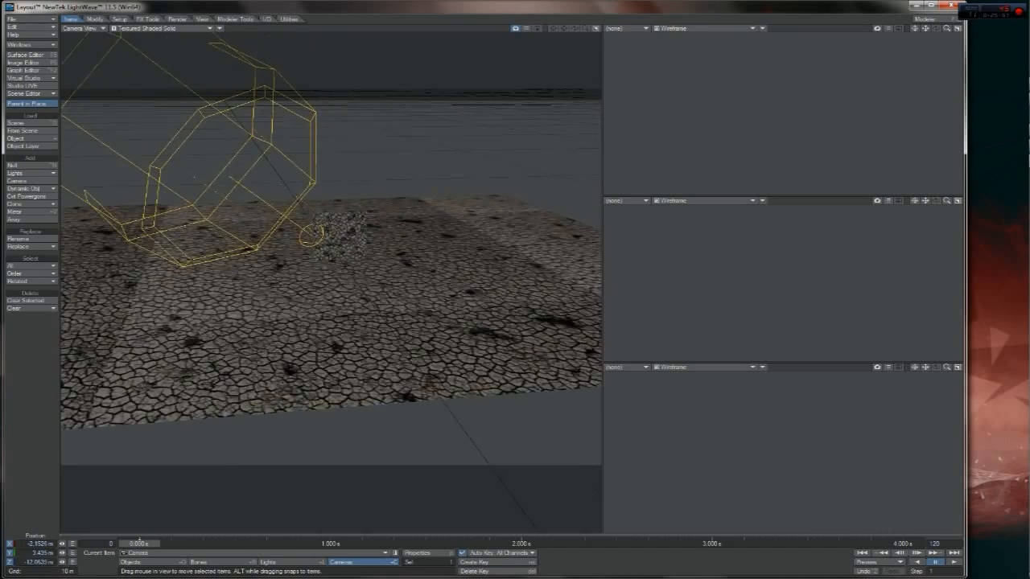
drag(428, 283, 369, 273)
Set the grid square size to 500 mm and move the camera forward over the ground plane.
key(o)
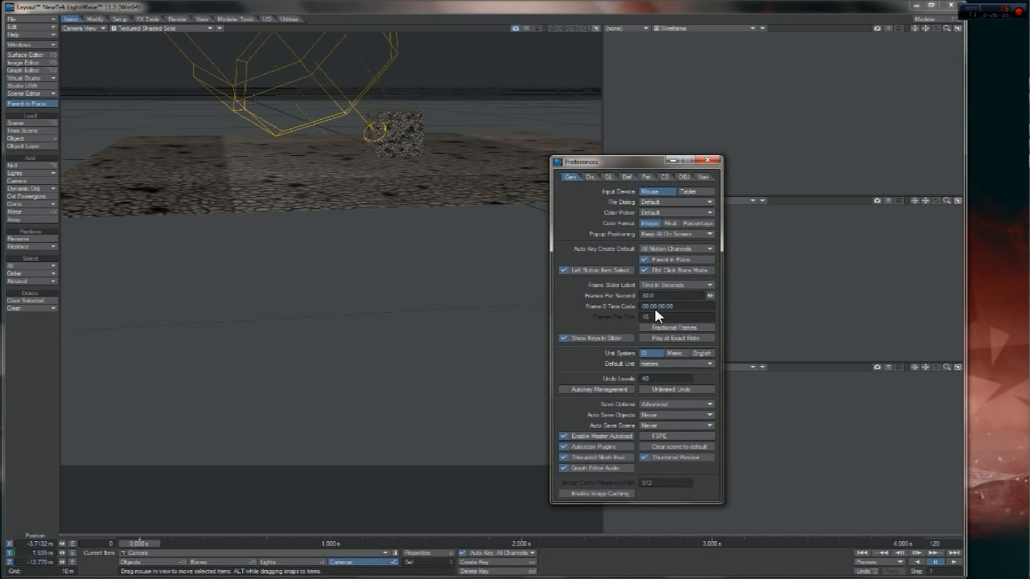
click(600, 178)
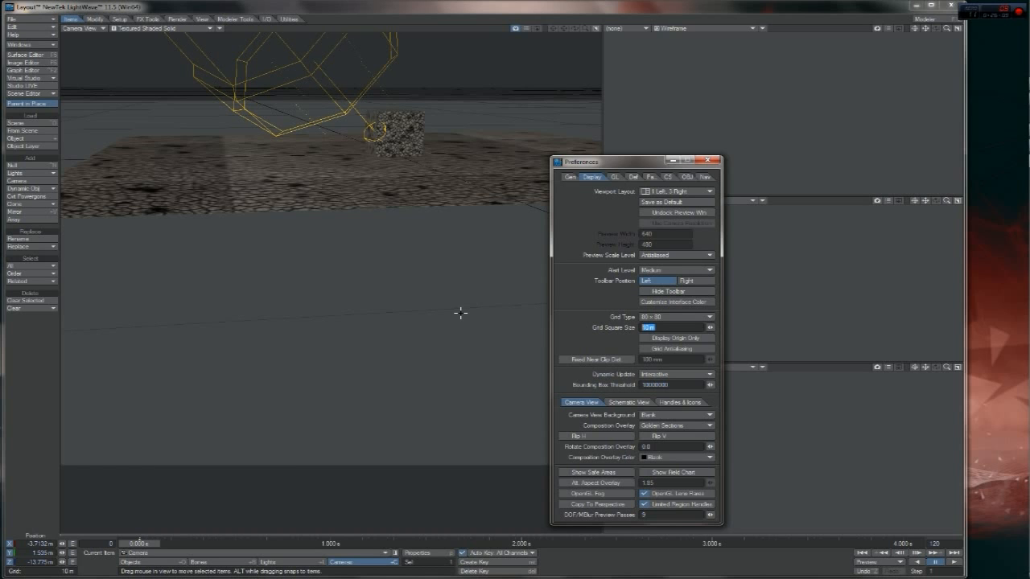
text(500 mm)
key(Return)
mouse_move(412, 257)
mouse_down()
mouse_move(420, 137)
mouse_move(413, 418)
mouse_move(418, 241)
mouse_up()
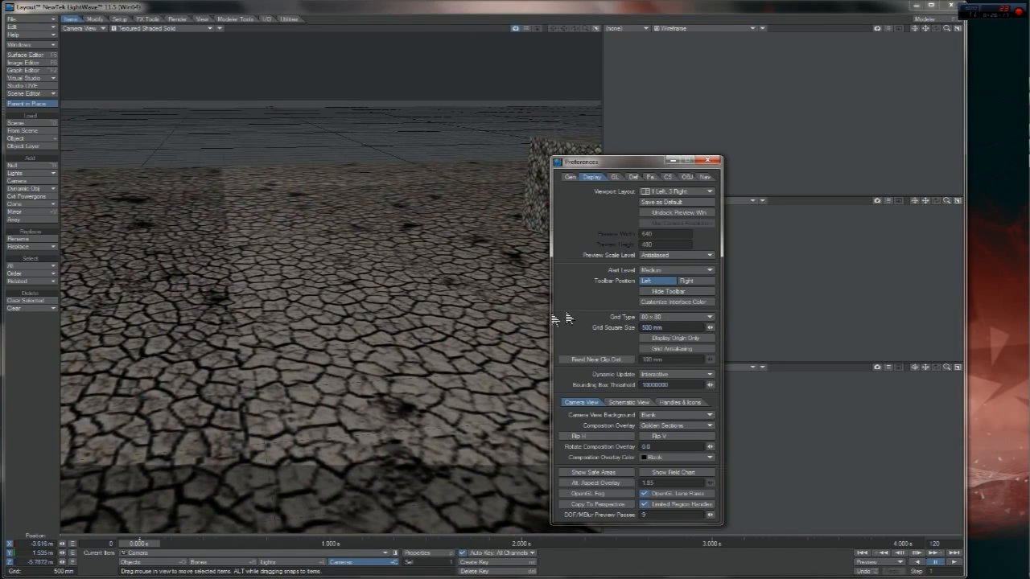
Set the grid square size to 10 mm and shift the camera to bring the whole box into view.
double_click(675, 327)
key(Return)
drag(387, 234, 393, 251)
drag(364, 343, 365, 374)
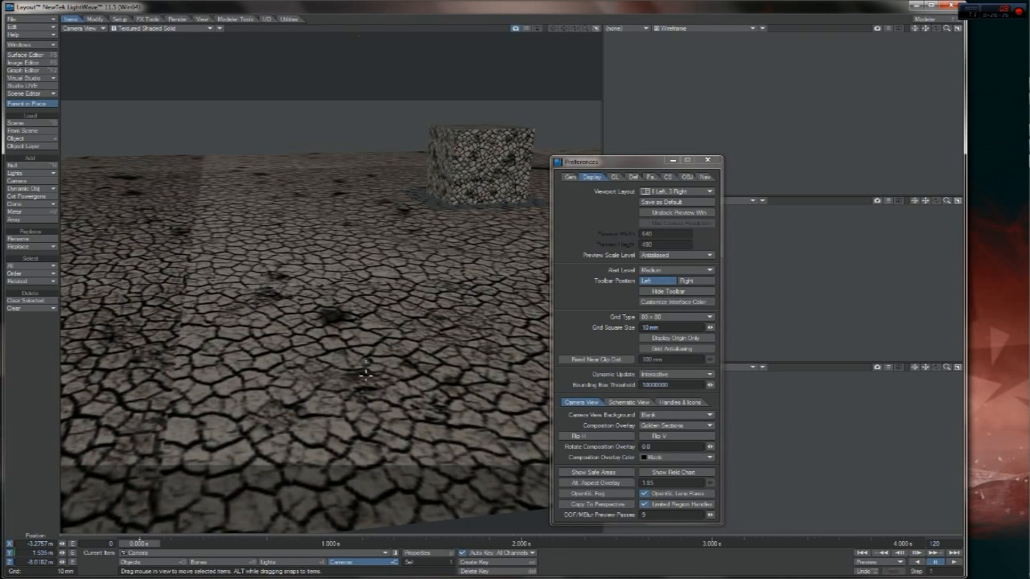
Set the grid square size back to 1 m and move the camera in to frame the box closely.
click(670, 328)
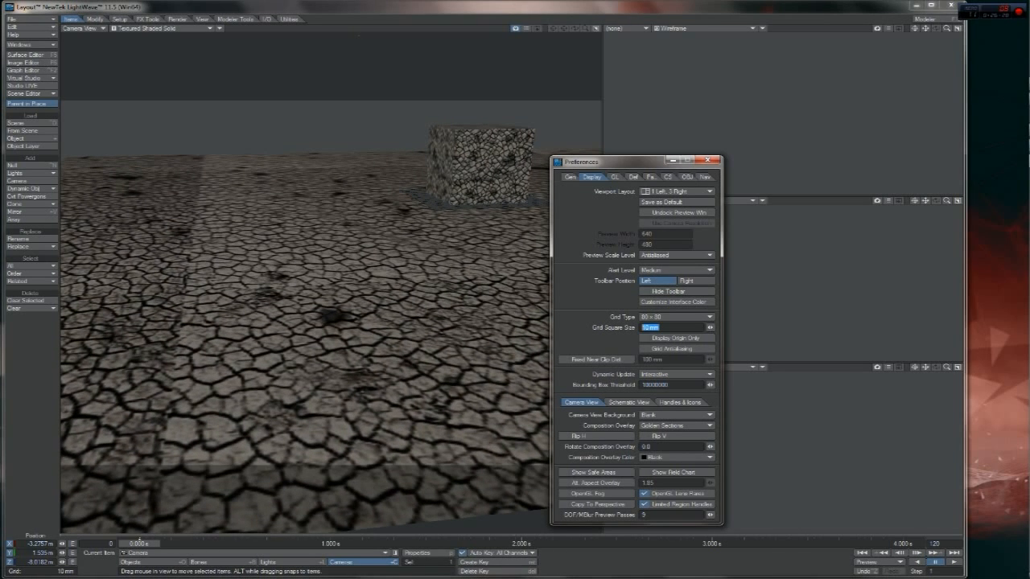
text(1 m)
key(Return)
drag(521, 258, 414, 304)
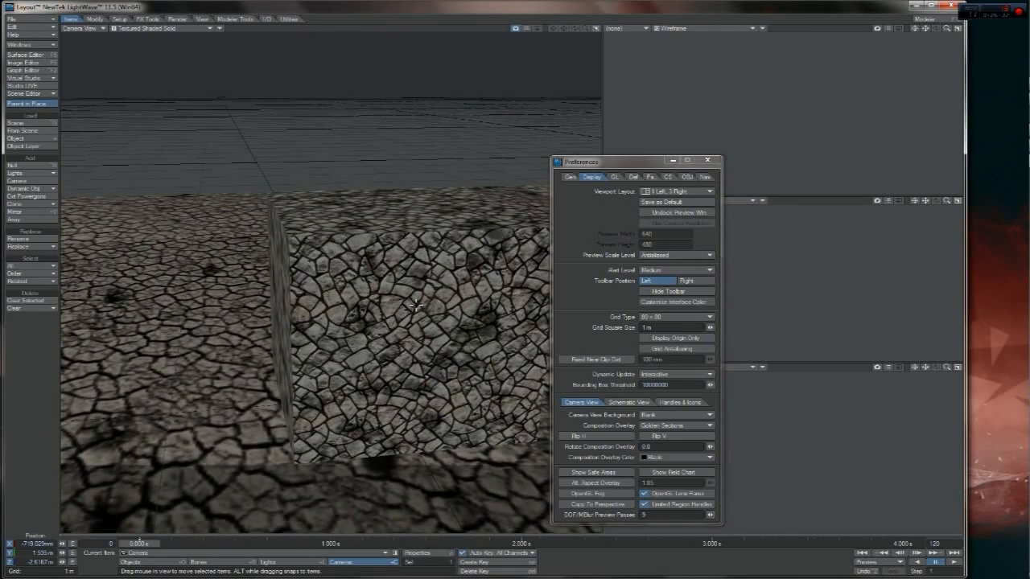
click(708, 160)
drag(333, 317, 431, 350)
Rotate the light to about 22.7° heading and 19.3° pitch so it strikes the box's front face.
click(291, 562)
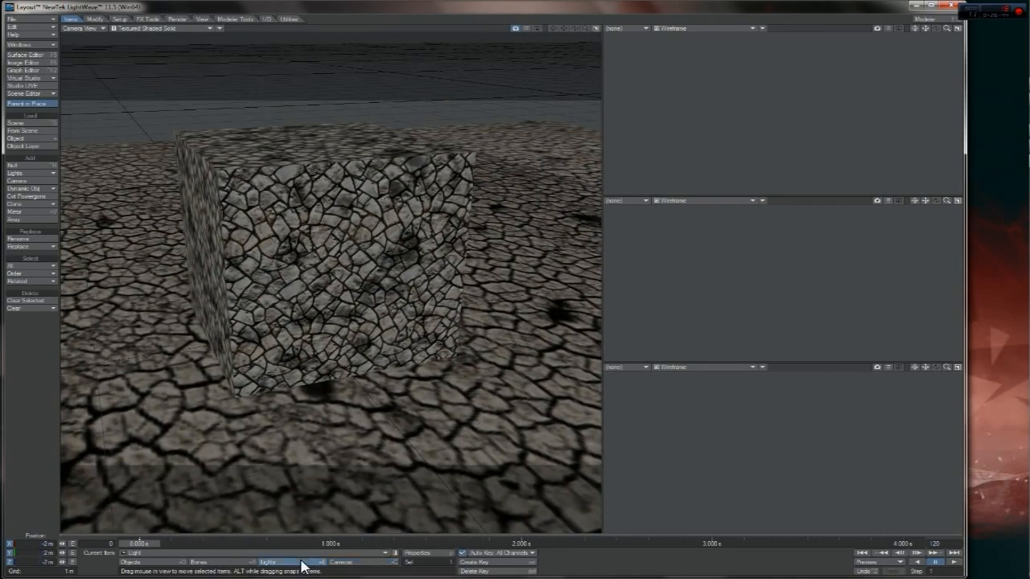
key(y)
drag(451, 338, 483, 309)
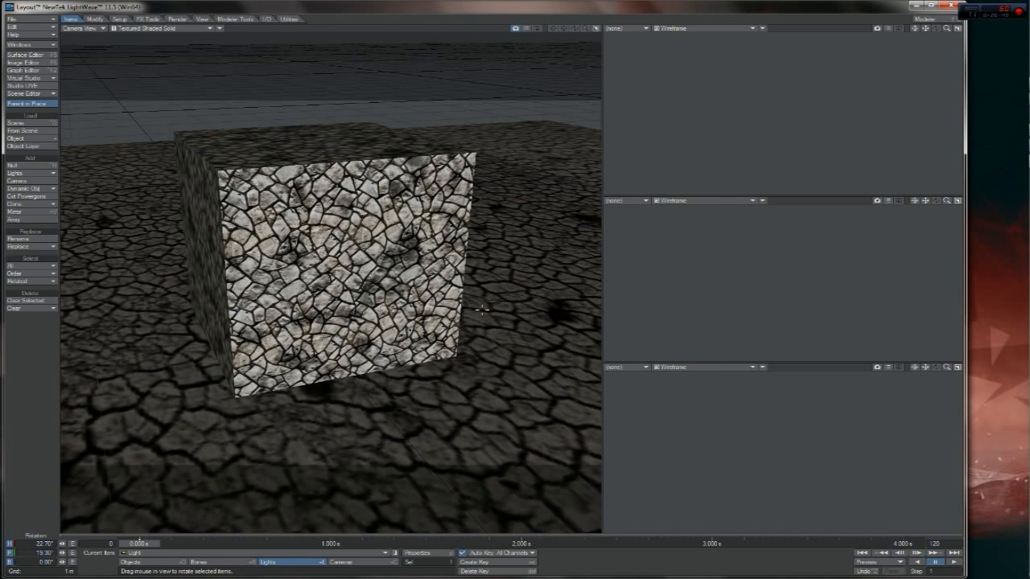
Set the three empty viewports to the Top, Front and Right views.
click(636, 31)
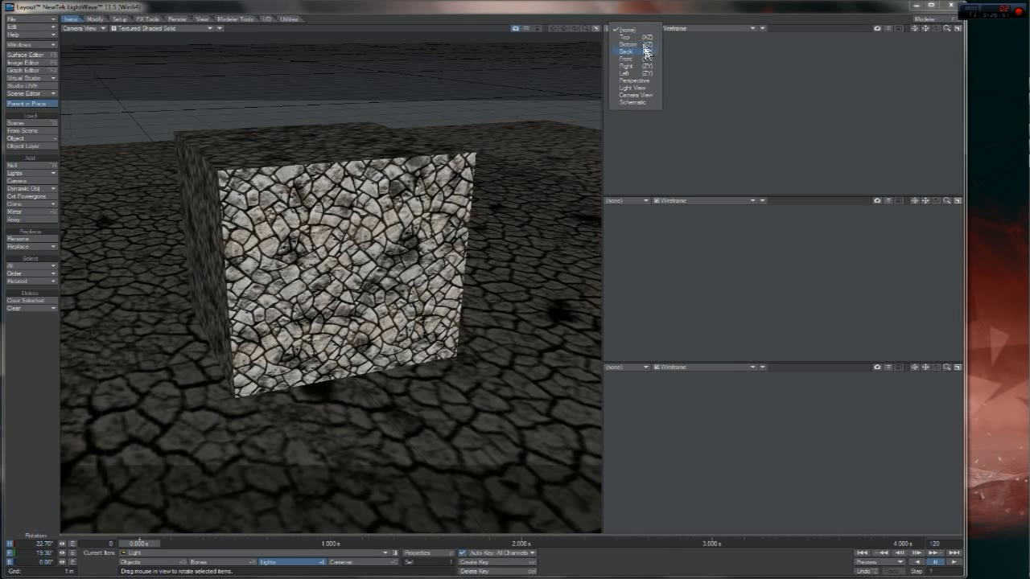
click(642, 39)
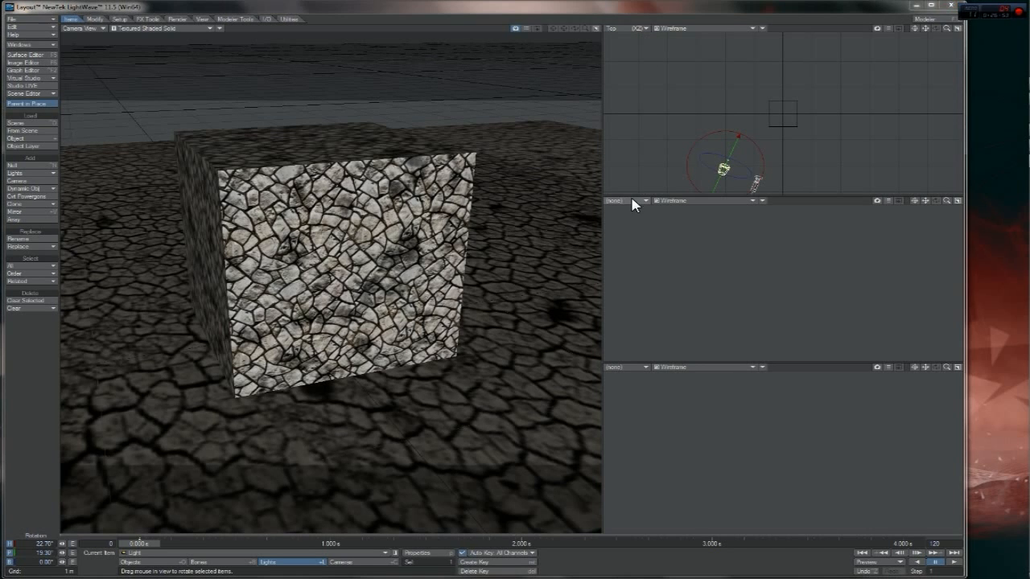
click(632, 201)
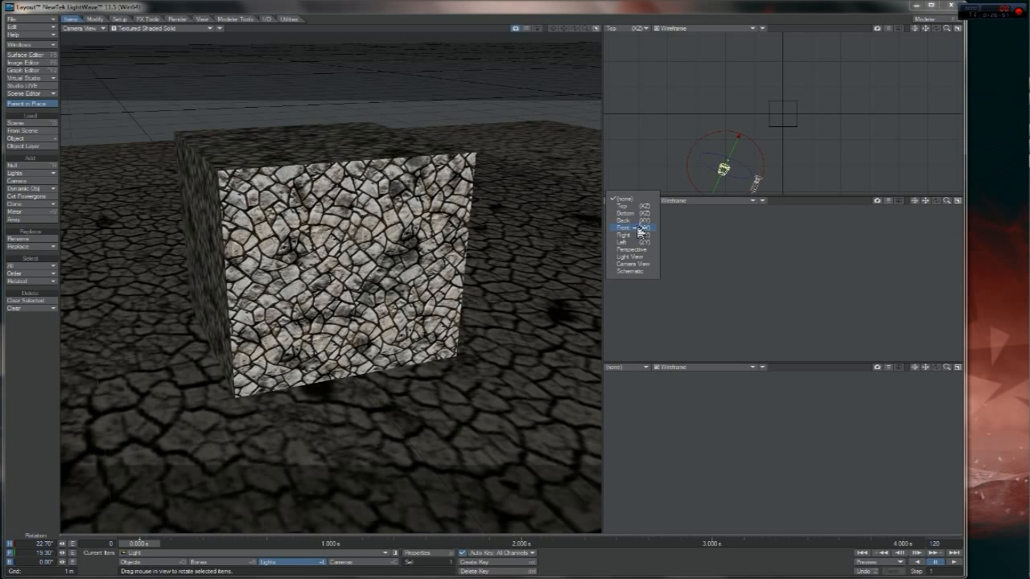
click(640, 229)
click(618, 368)
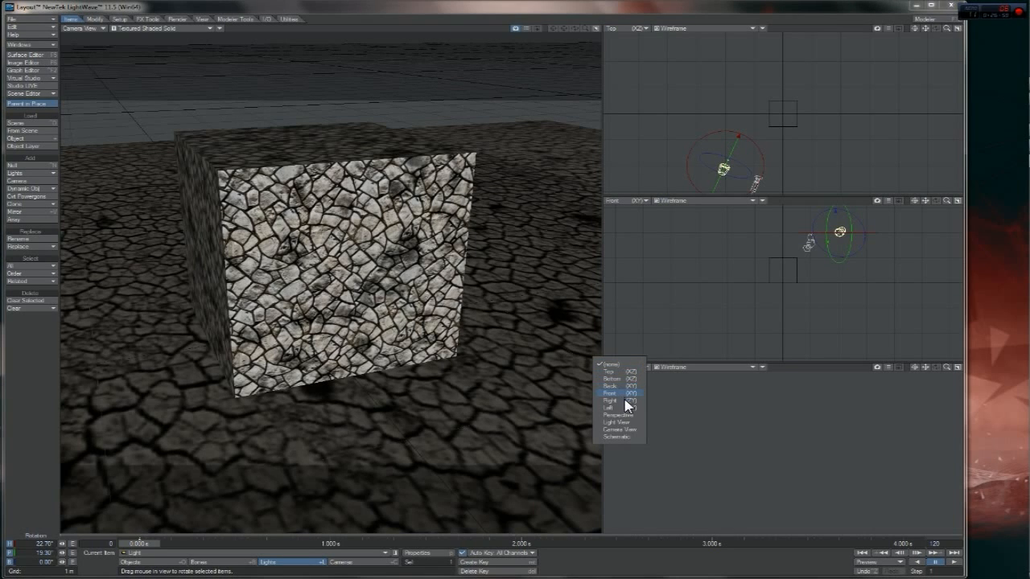
click(625, 400)
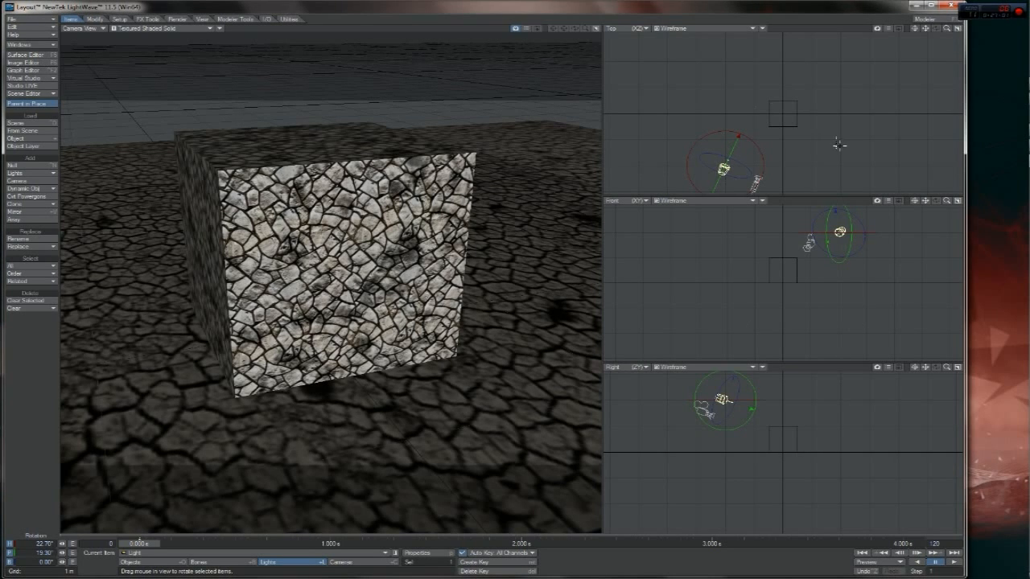
Rotate the light to about 45° heading and 19° pitch so it lights both visible sides of the box.
drag(338, 281, 397, 266)
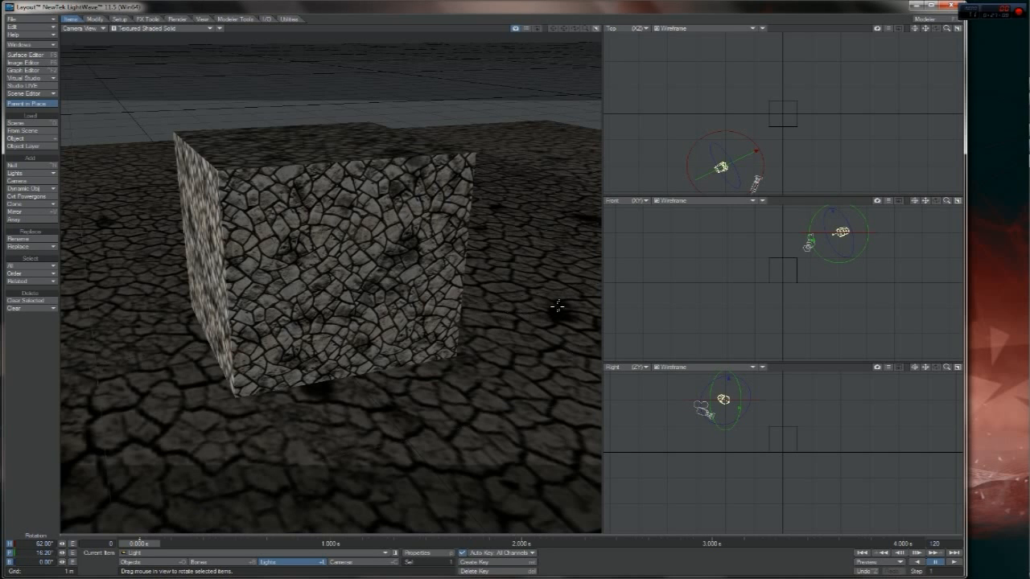
drag(841, 143, 814, 136)
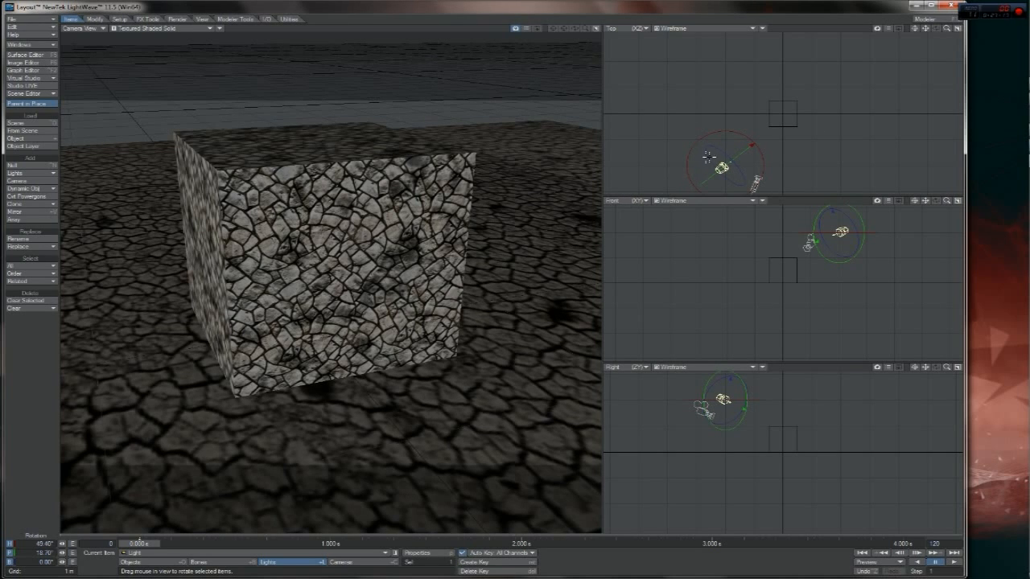
Move the camera slightly closer to the box, to about Y 1.44 m and Z -2.45 m.
click(368, 562)
key(t)
drag(346, 507, 418, 382)
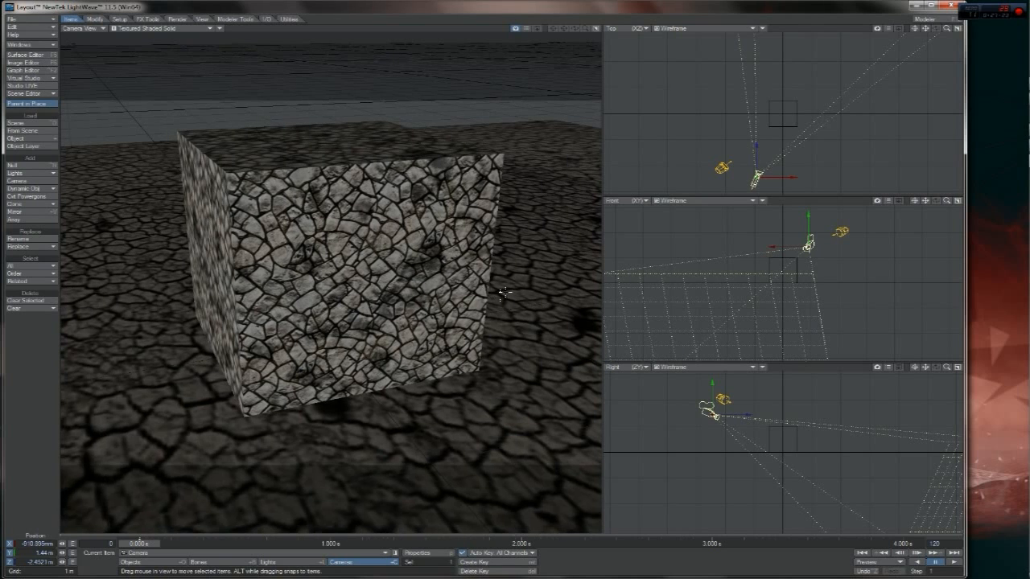
Remove the color texture from the Box surface in the Surface Editor.
click(25, 55)
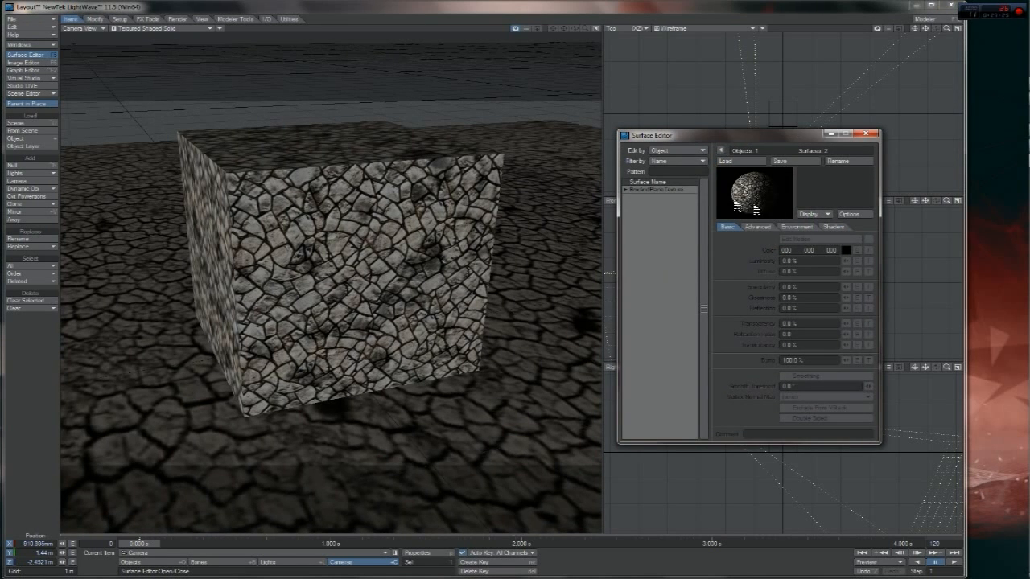
click(627, 191)
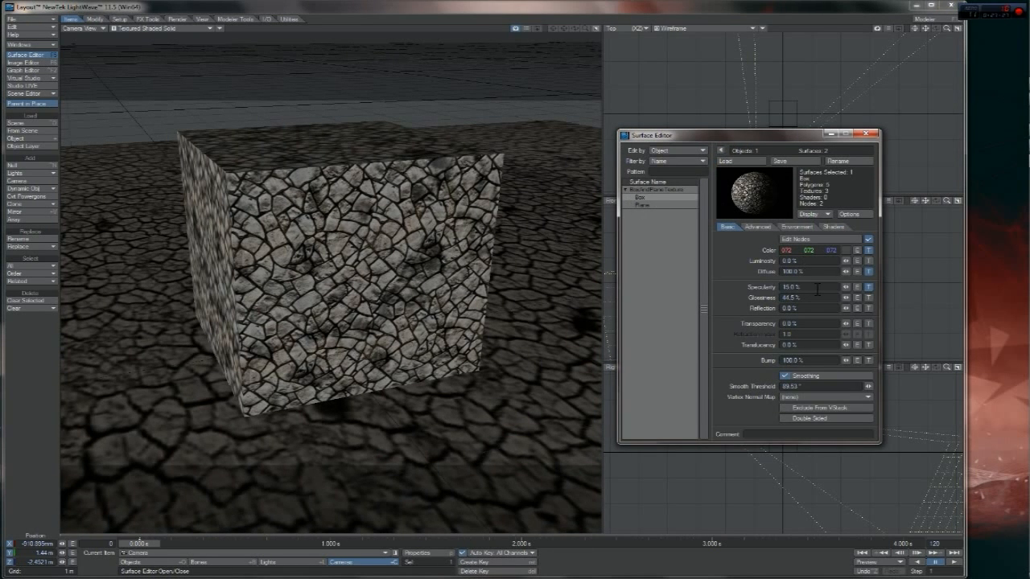
shift+click(868, 250)
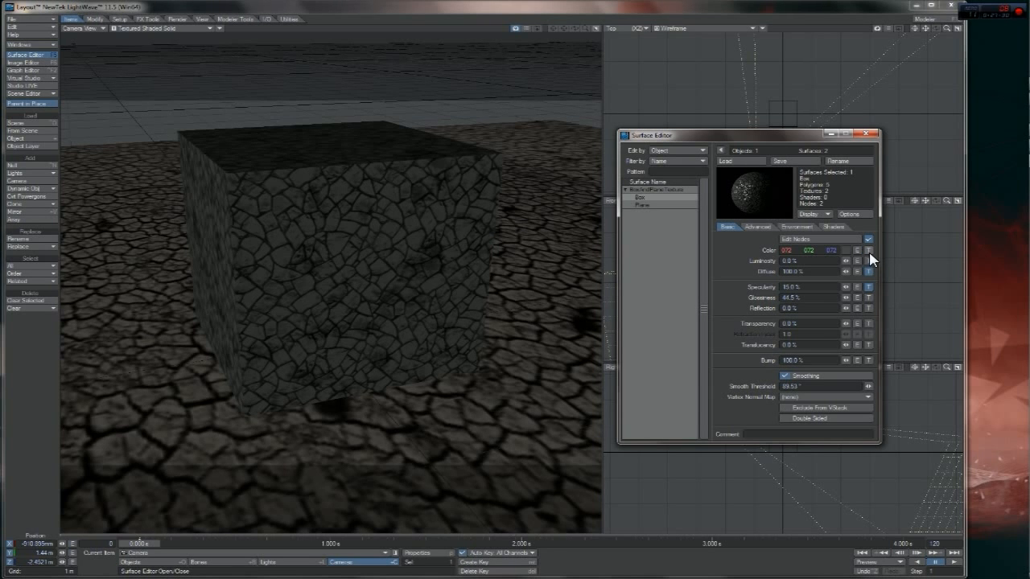
Add a Cubic-projected image map using BrickTexture.jpg to the Box surface's color channel.
click(868, 250)
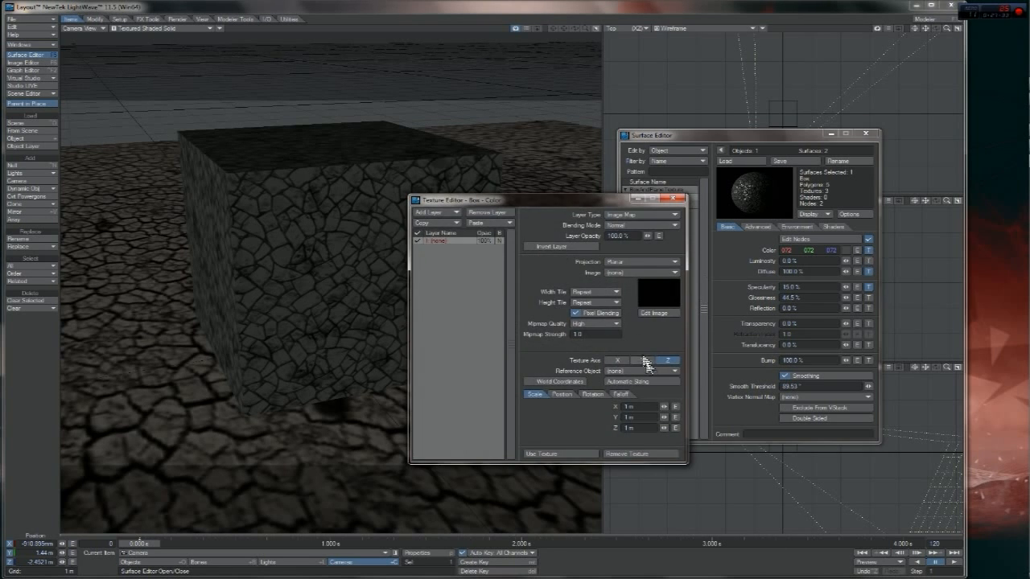
click(637, 262)
click(626, 283)
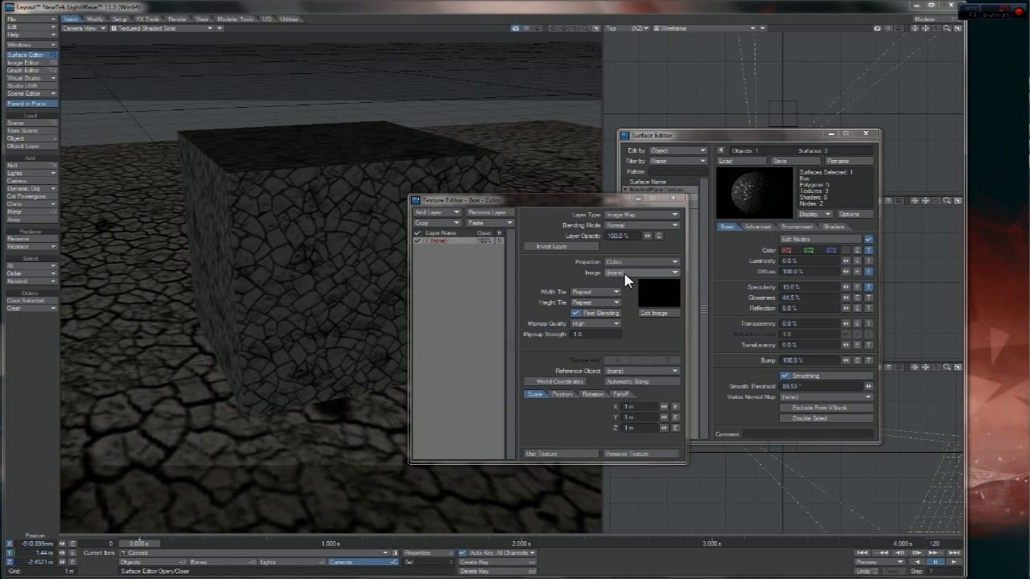
click(635, 273)
click(626, 283)
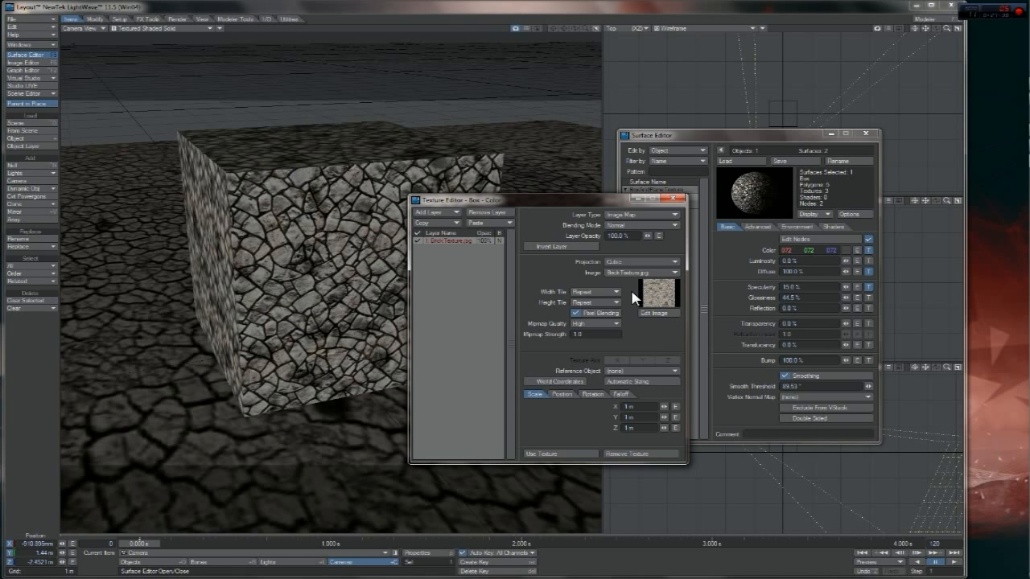
click(567, 455)
Review the image maps assigned to the Box surface's diffuse and specularity channels.
click(868, 272)
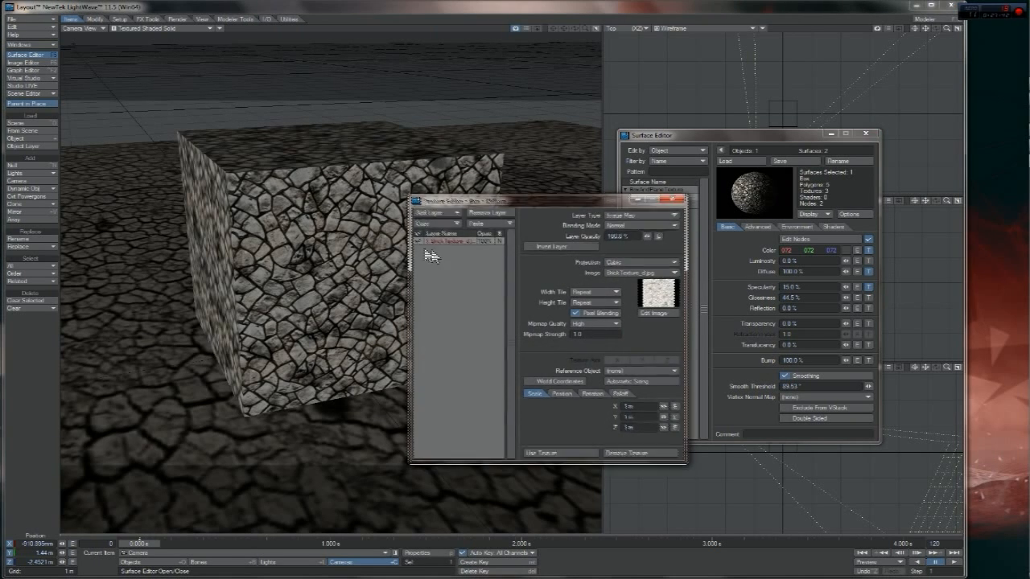
click(563, 456)
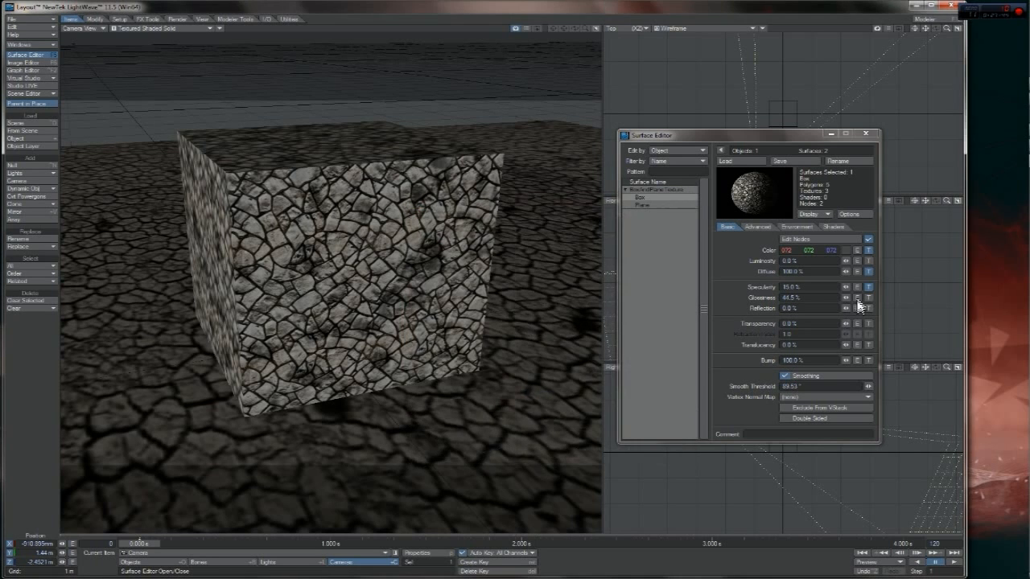
click(868, 287)
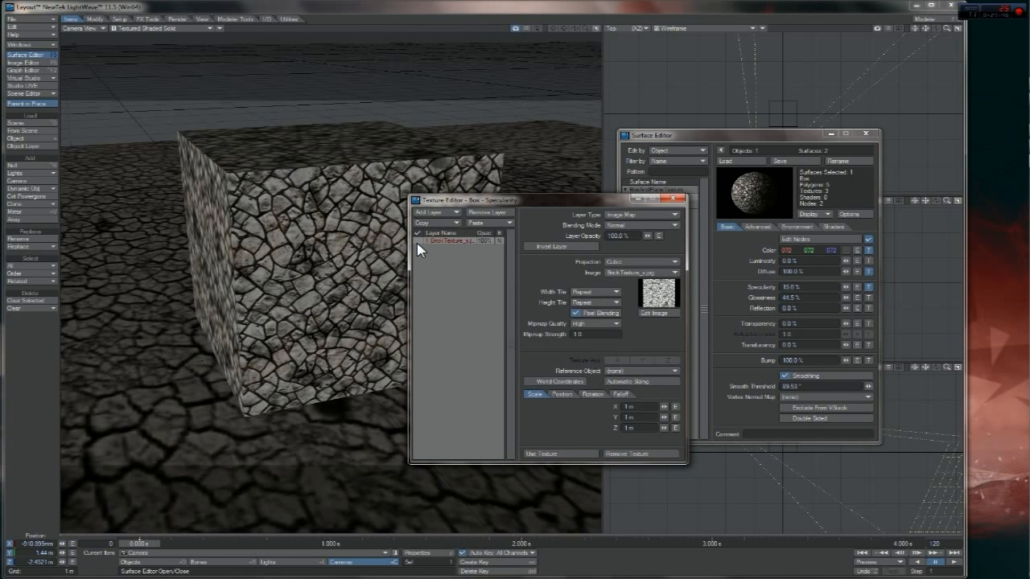
click(567, 455)
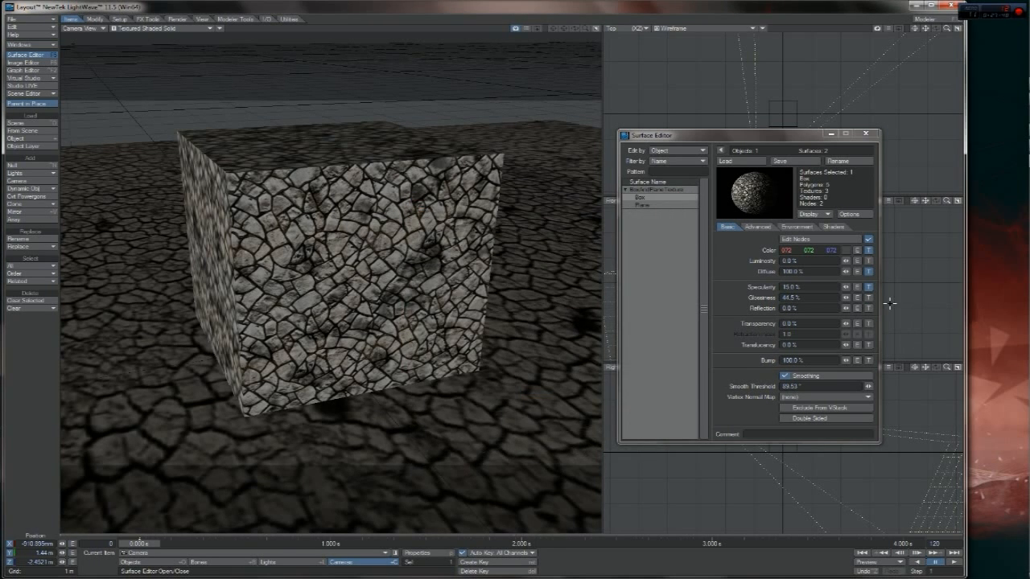
Turn off the Box surface's BrickTexture_s.jpg specularity layer and inspect the settings of its NormalMap node.
click(868, 287)
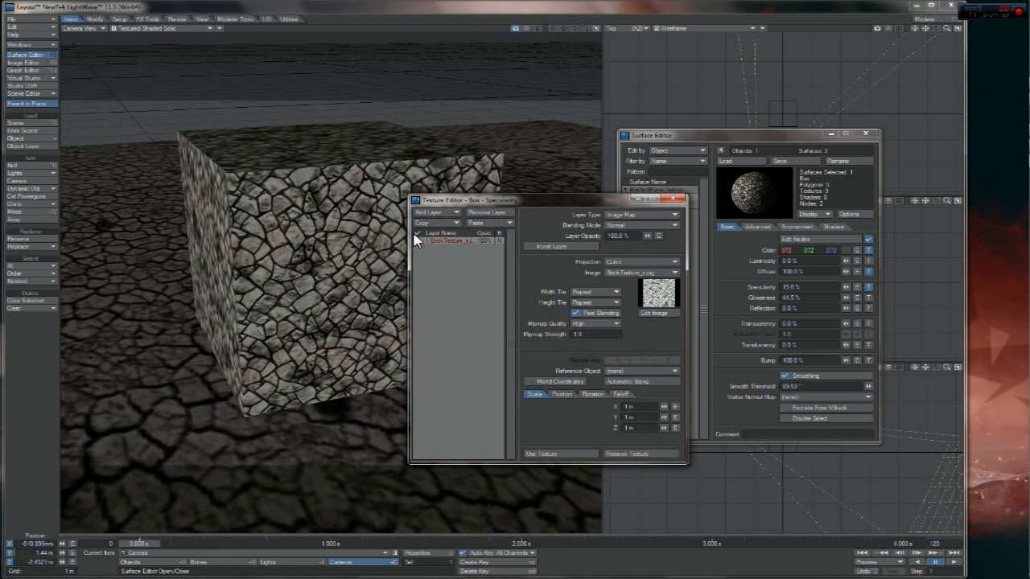
click(579, 455)
click(821, 239)
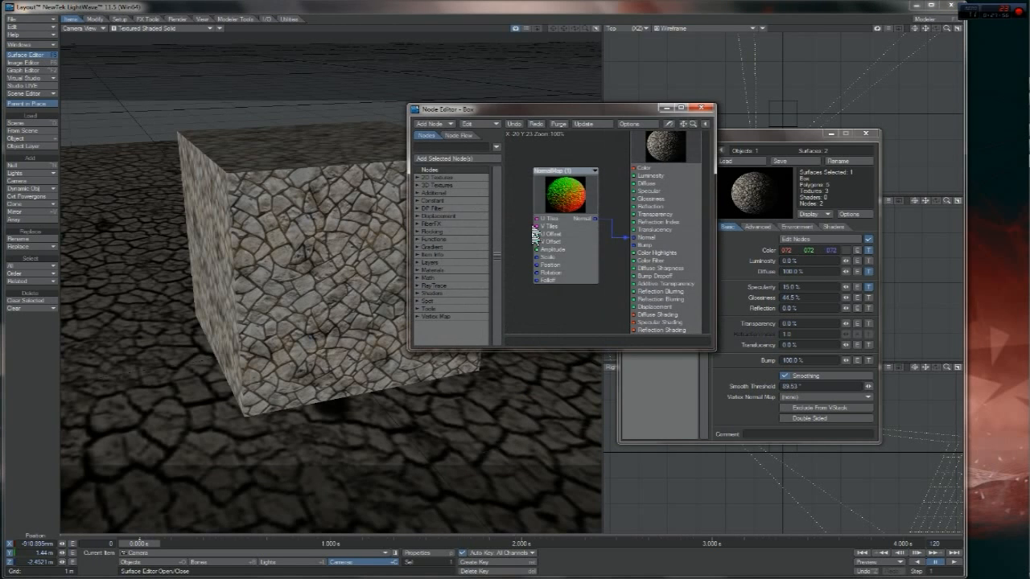
double_click(548, 201)
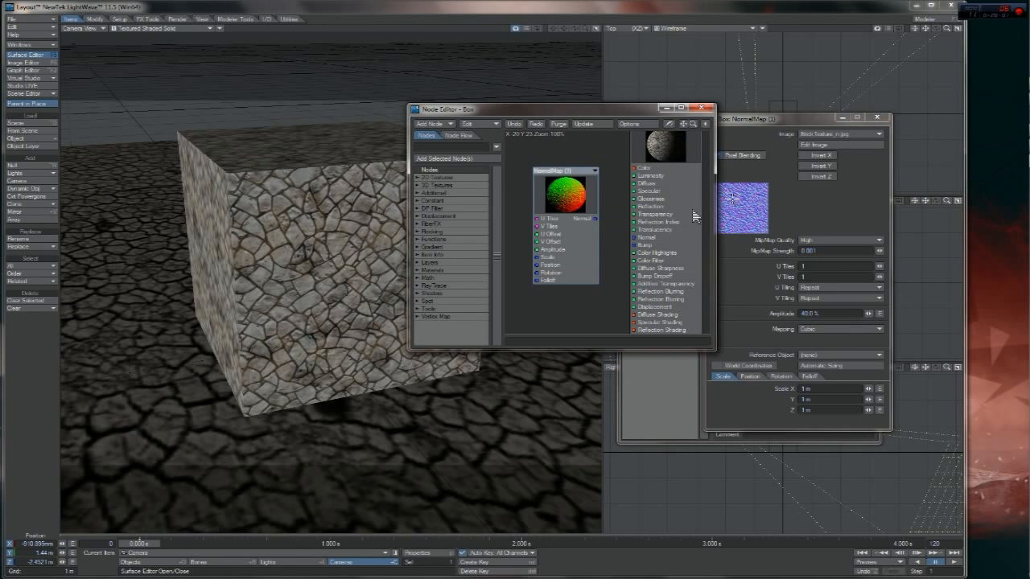
click(885, 117)
click(701, 108)
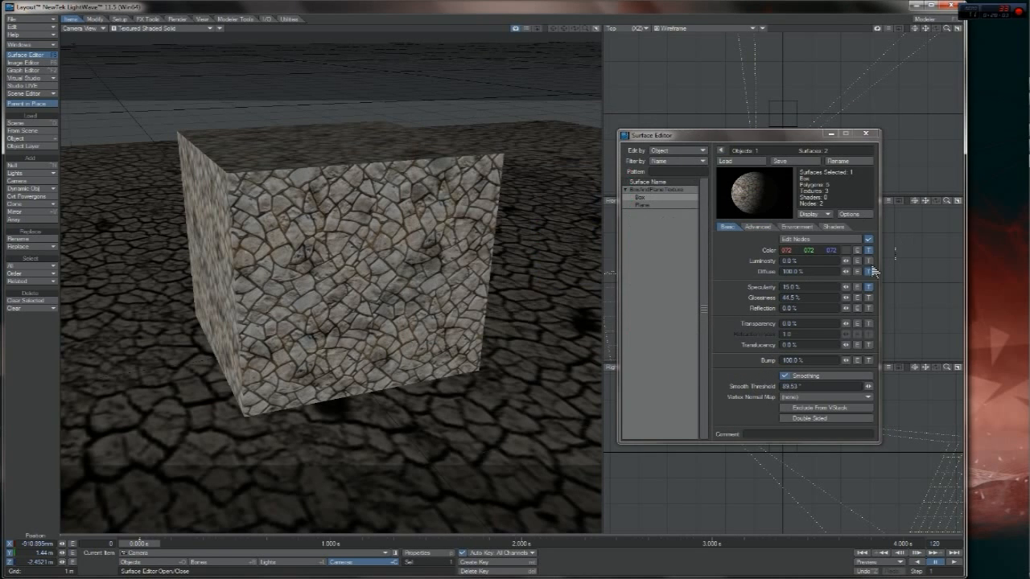
Disable the node network on both the Box and Plane surfaces so their normal maps are not used.
click(820, 240)
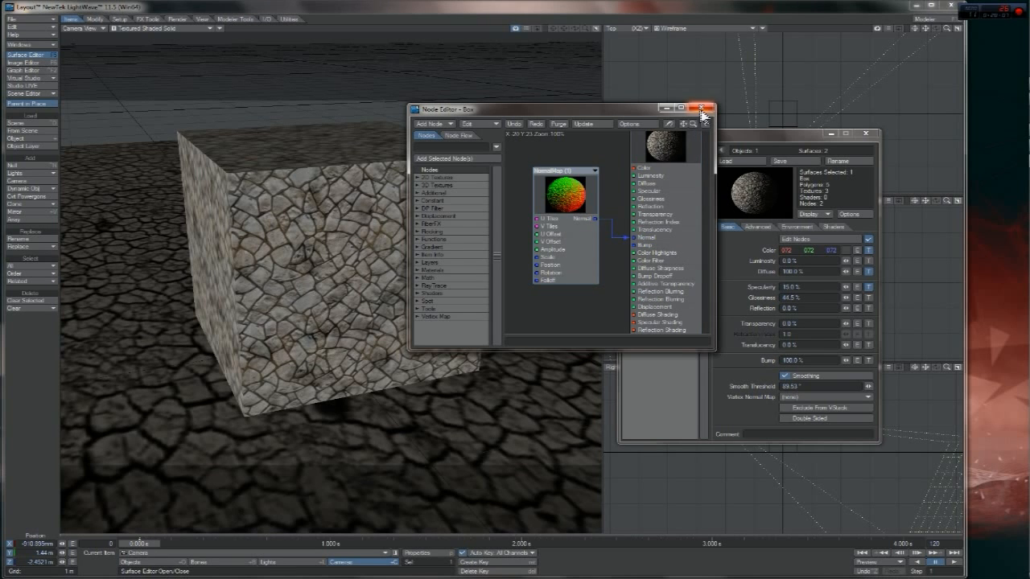
click(701, 108)
click(869, 240)
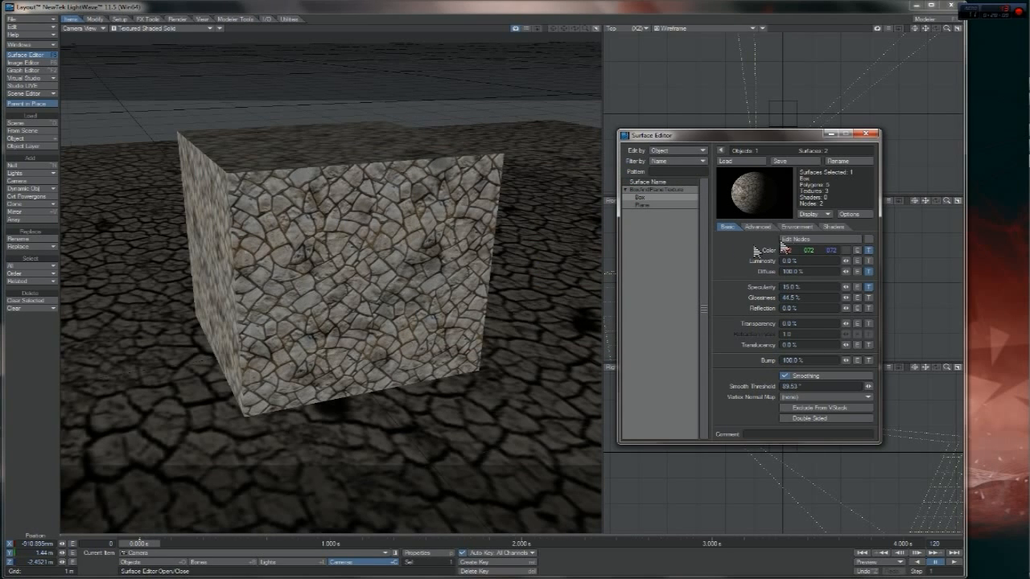
click(645, 206)
click(869, 240)
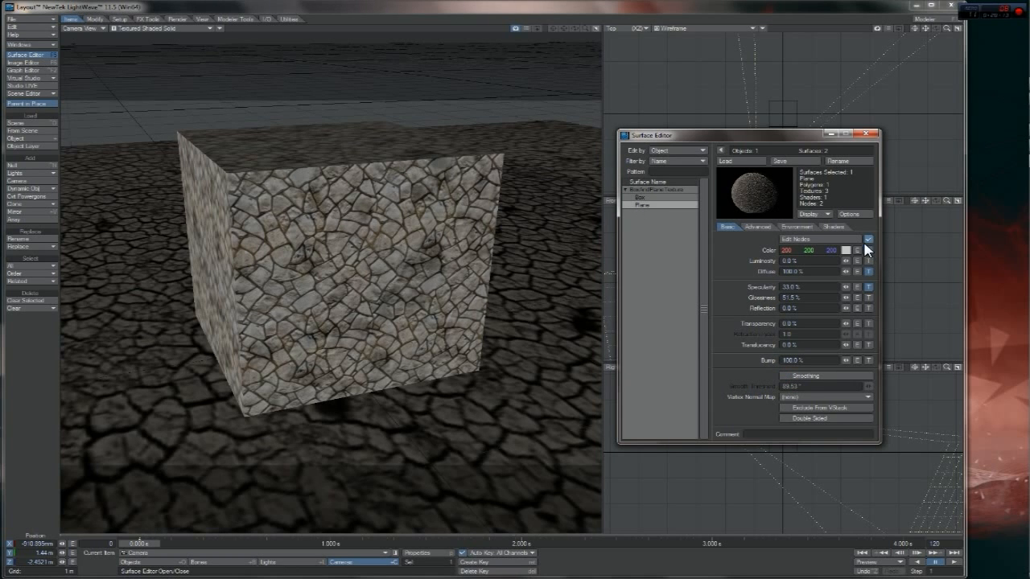
click(869, 240)
Turn off the Plane surface's SoilTexture_d.jpg diffuse and SoilTexture_s.jpg specularity layers, keep its color map, and render the current frame.
click(868, 250)
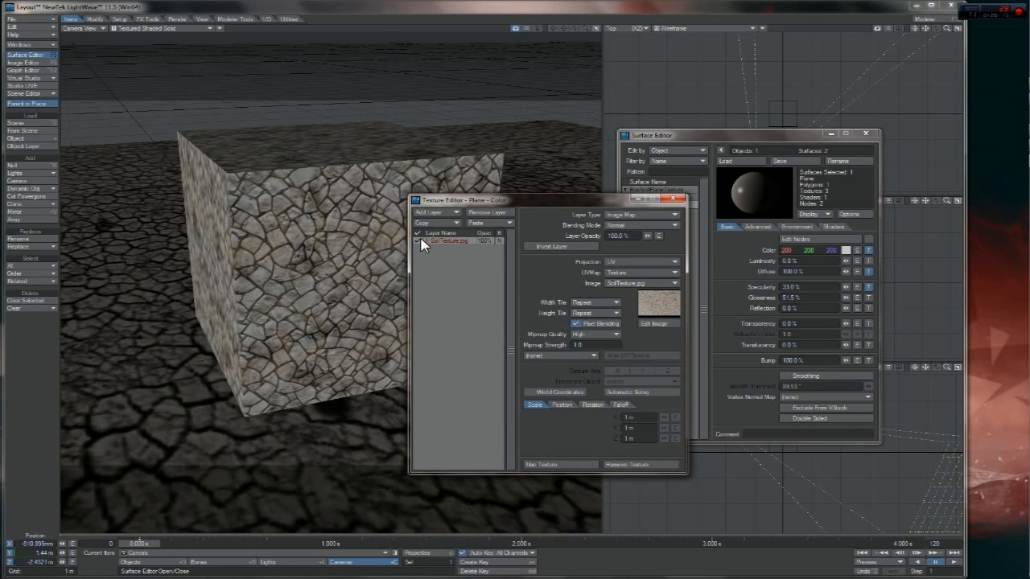
click(564, 465)
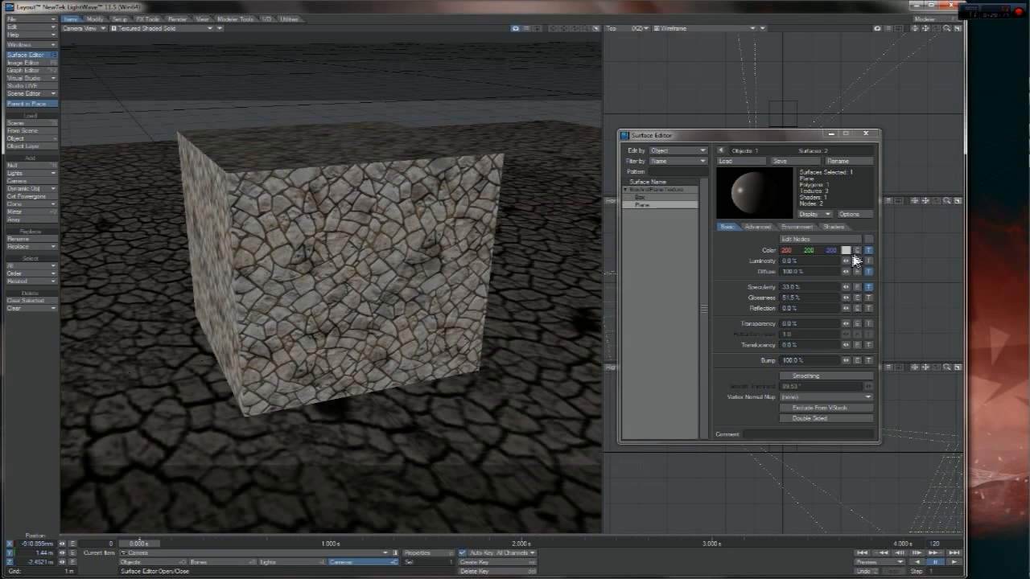
click(869, 272)
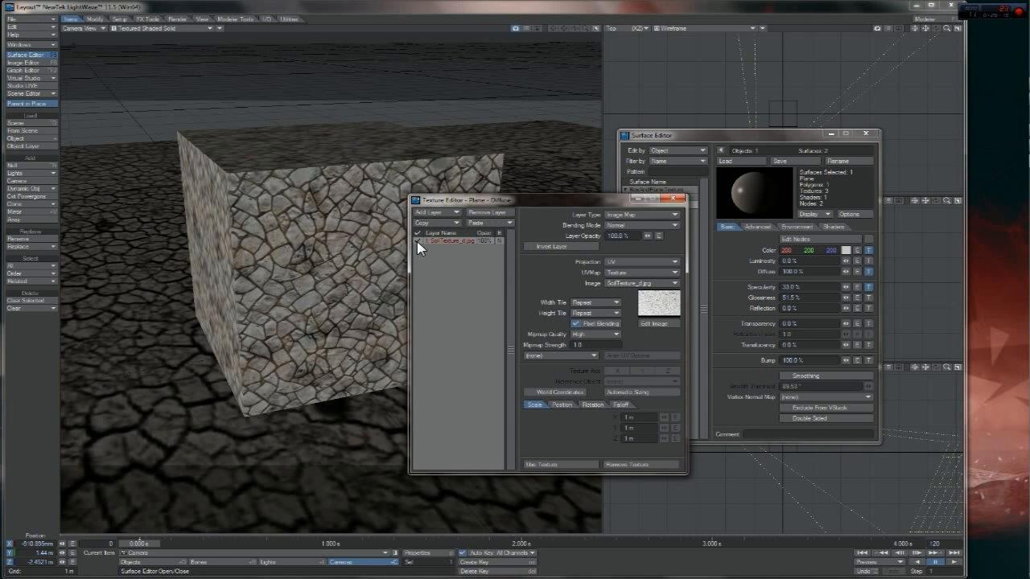
click(563, 465)
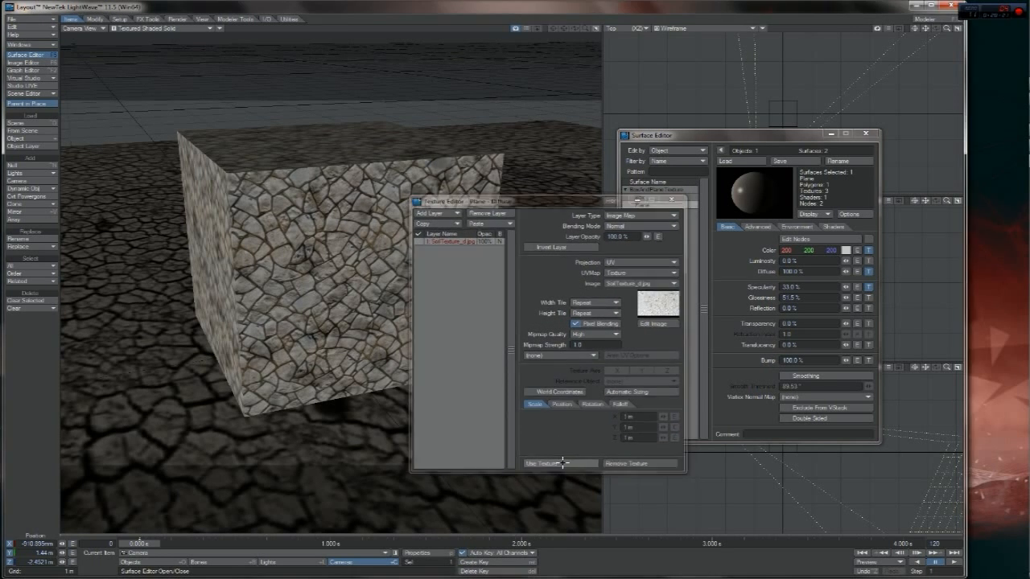
click(868, 286)
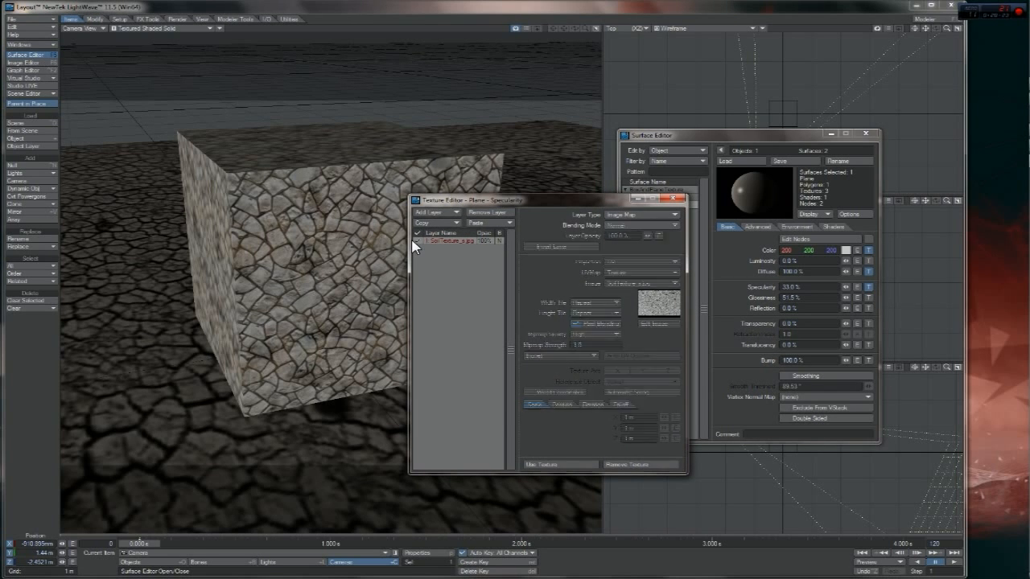
click(566, 465)
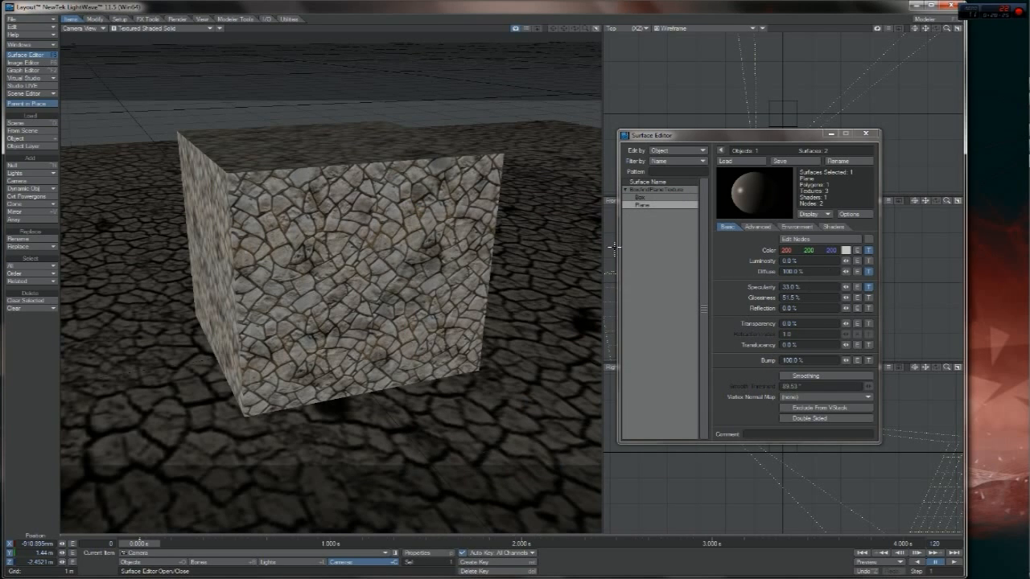
click(649, 198)
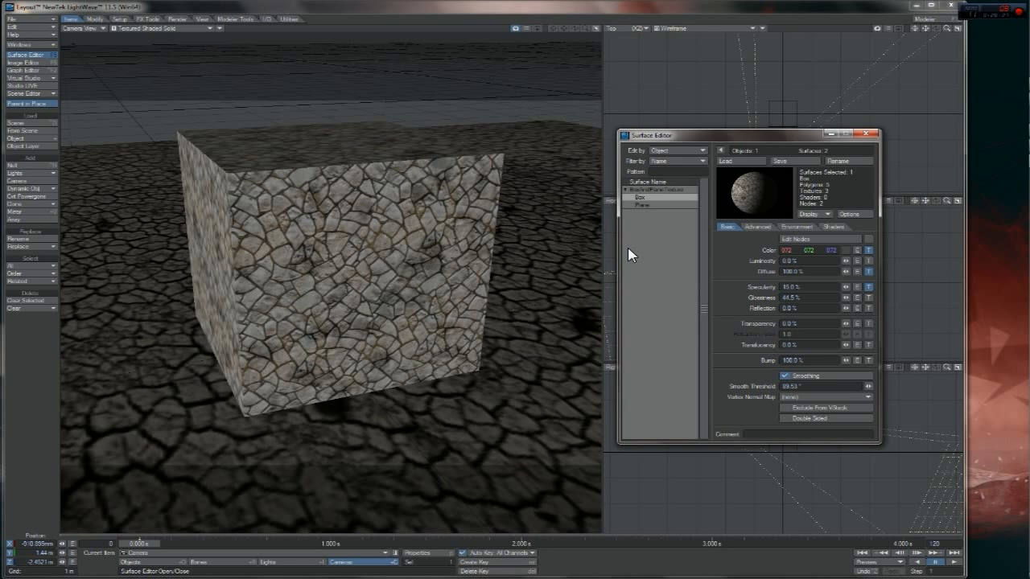
key(F9)
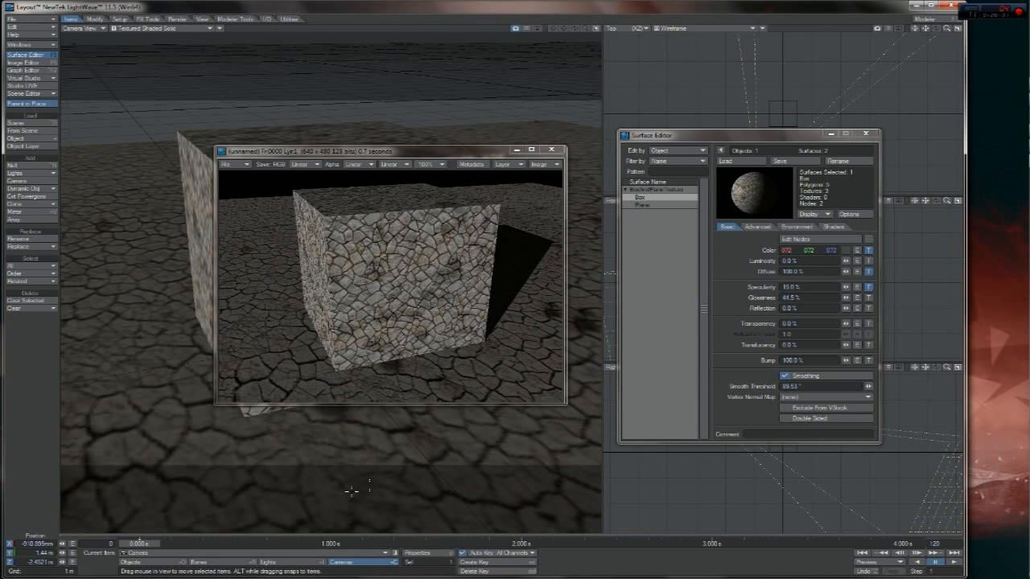
Rotate the light to a heading of about 67.4° in the Top view and render the frame.
click(274, 562)
key(y)
drag(733, 135, 821, 199)
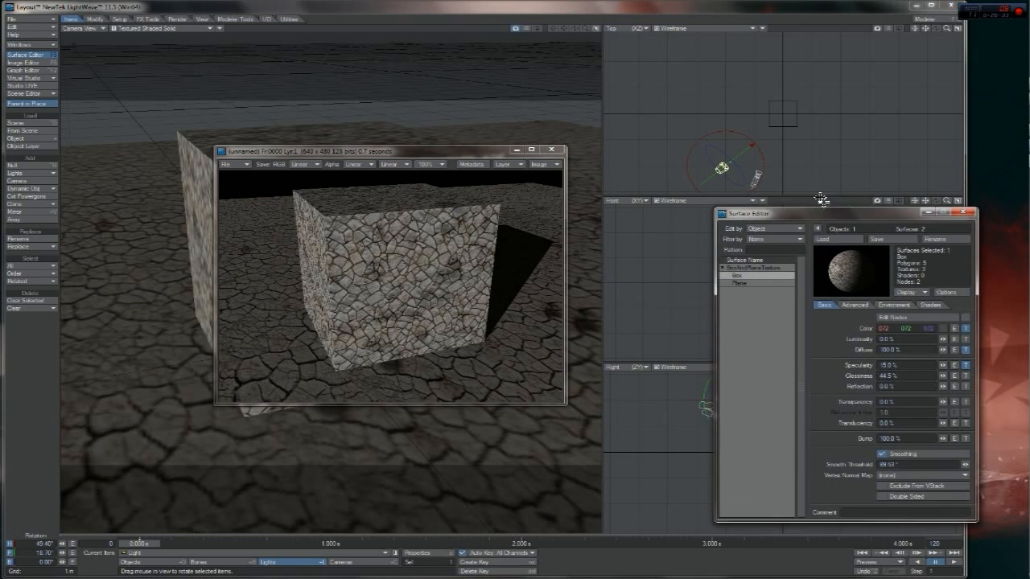
drag(730, 134, 744, 134)
drag(716, 138, 729, 138)
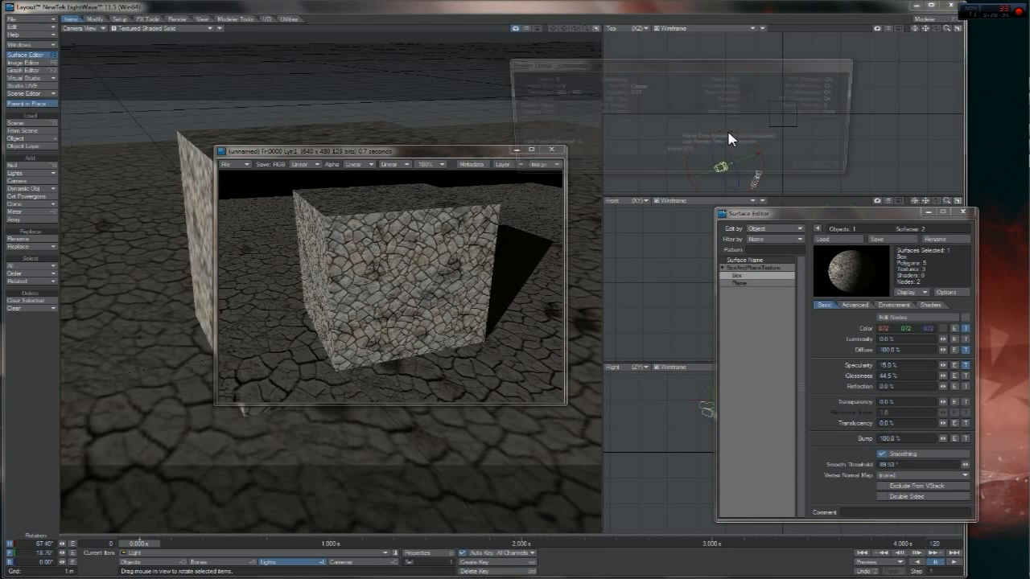
key(F9)
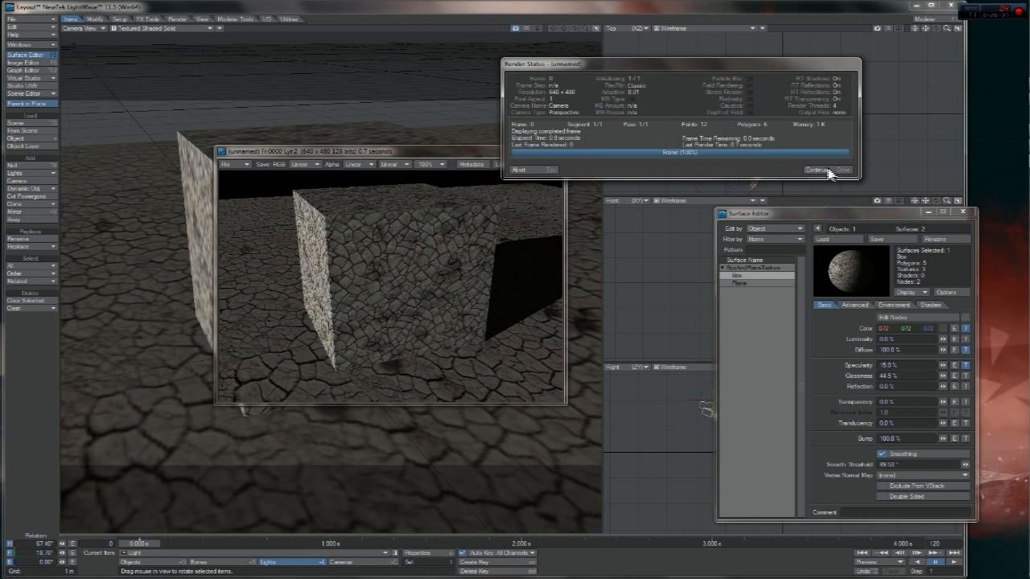
click(819, 170)
Rotate the light to a heading of about 56.2° and render the frame.
drag(721, 167, 732, 137)
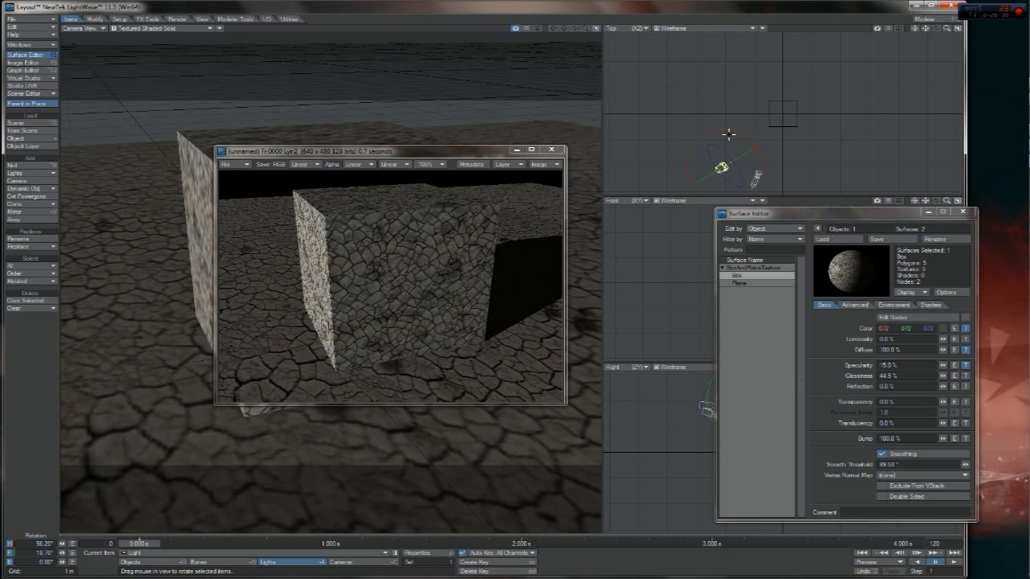
key(F9)
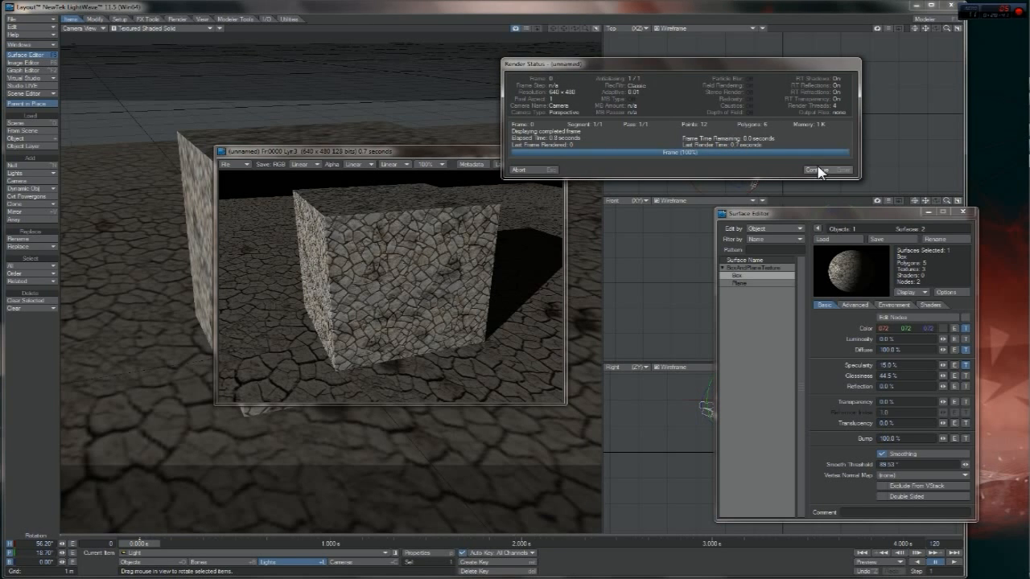
click(817, 169)
Close the render window, render the frame again, and move the new image to the upper part of the camera view.
drag(427, 150, 339, 95)
click(463, 97)
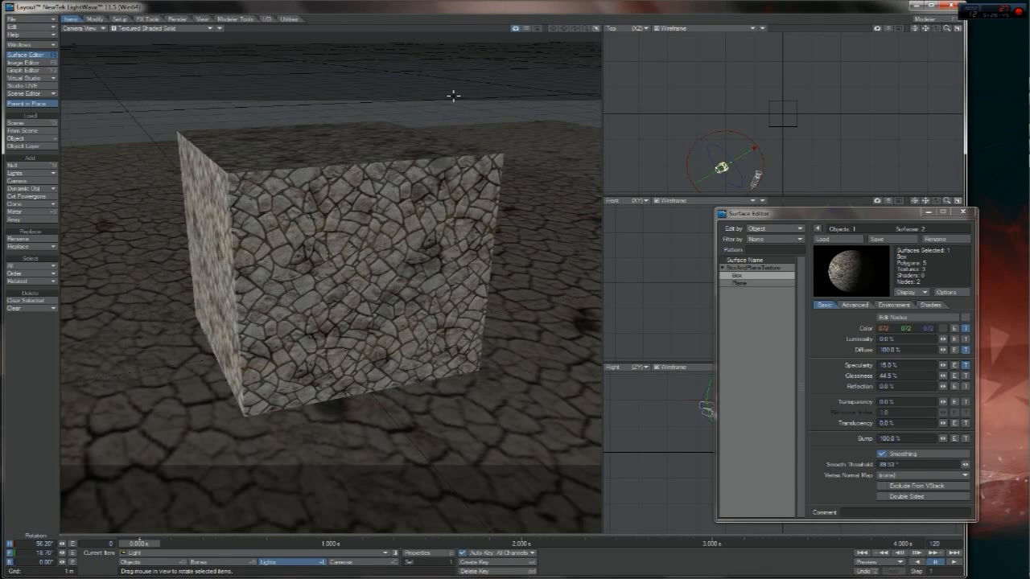
key(F9)
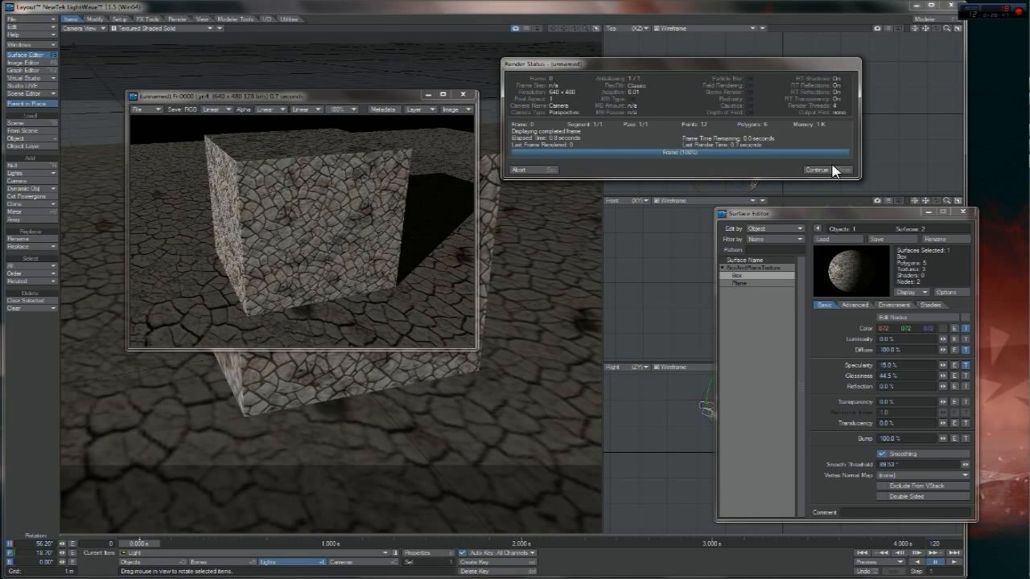
click(819, 169)
drag(340, 97, 257, 39)
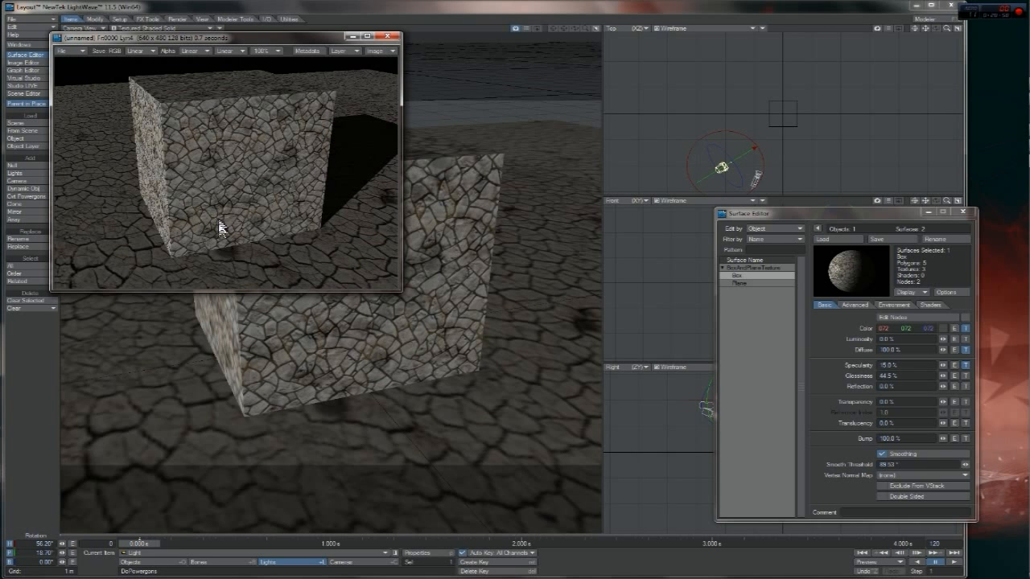
drag(204, 40, 243, 44)
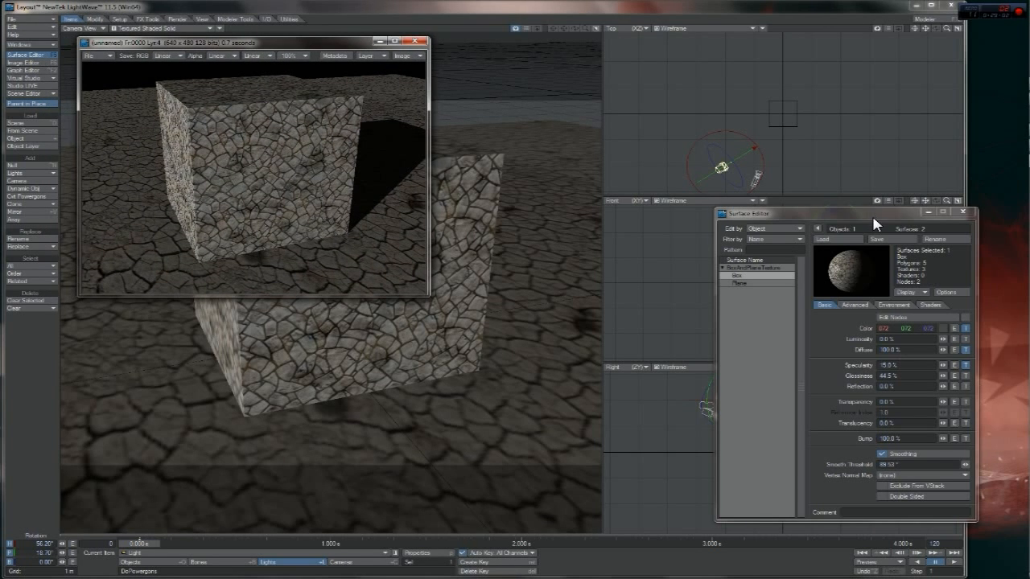
Turn the BrickTexture_d.jpg and SoilTexture_d.jpg diffuse layers back on for the Box and Plane surfaces.
drag(874, 219, 853, 198)
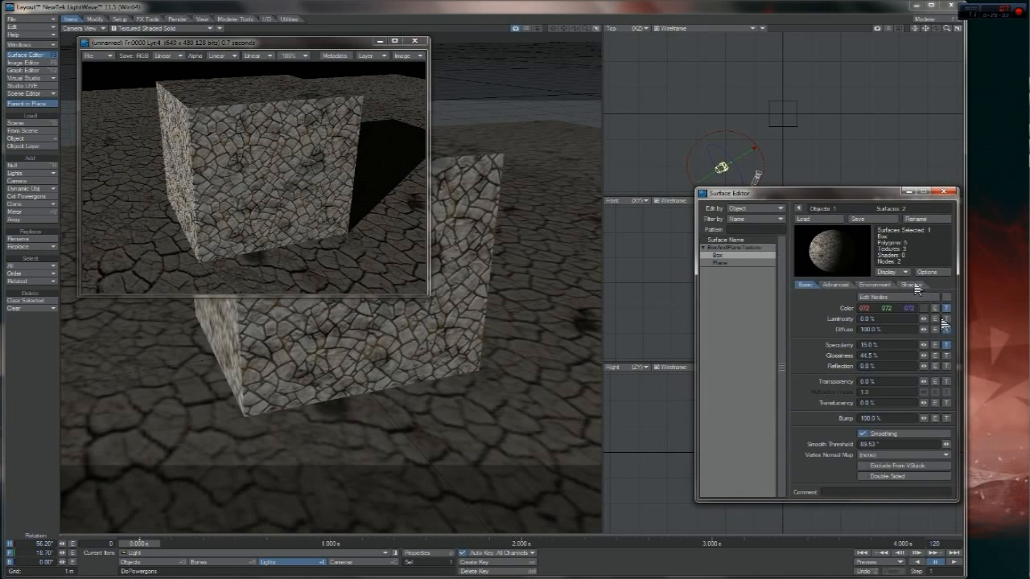
click(947, 330)
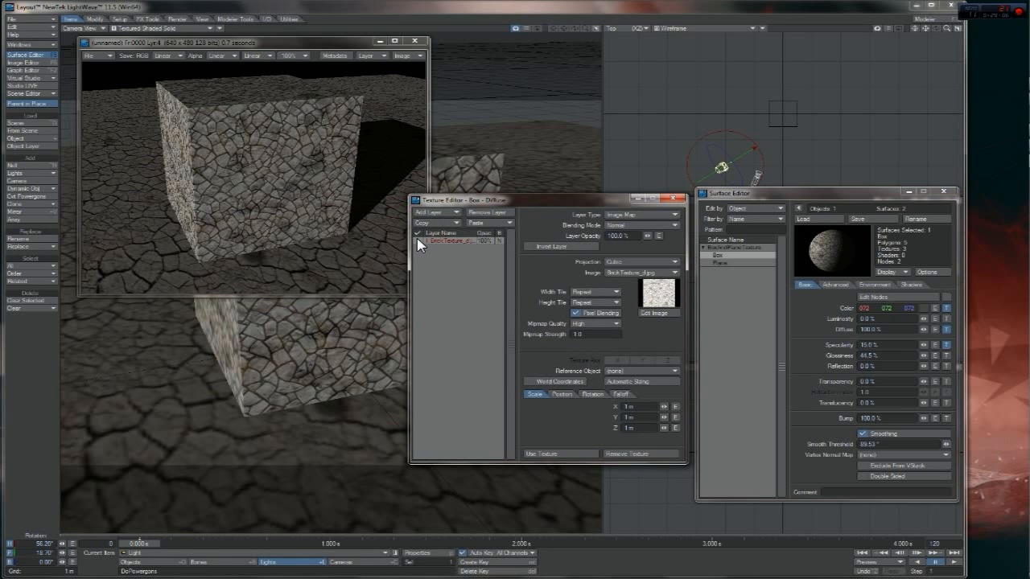
click(573, 454)
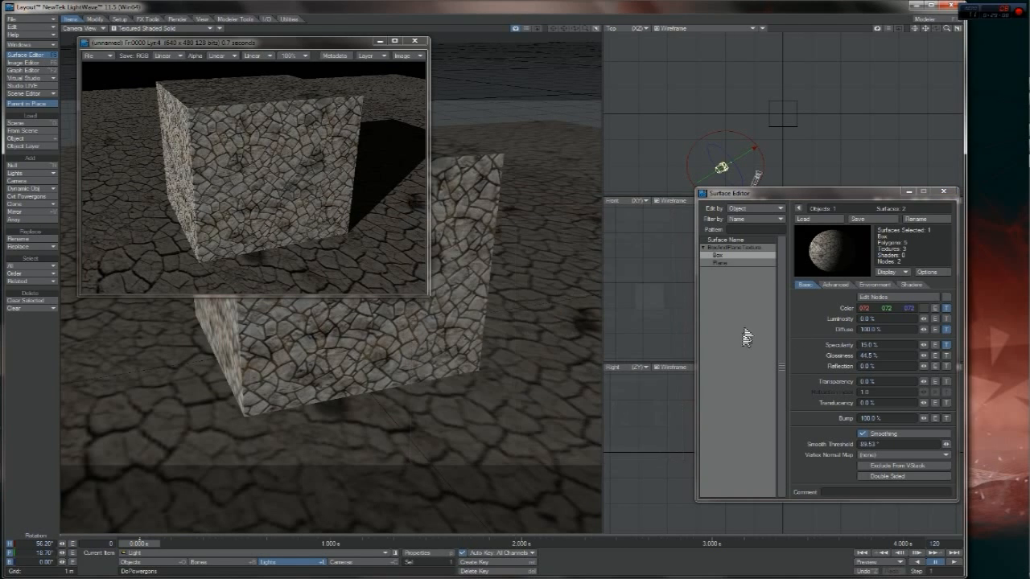
click(718, 263)
click(946, 330)
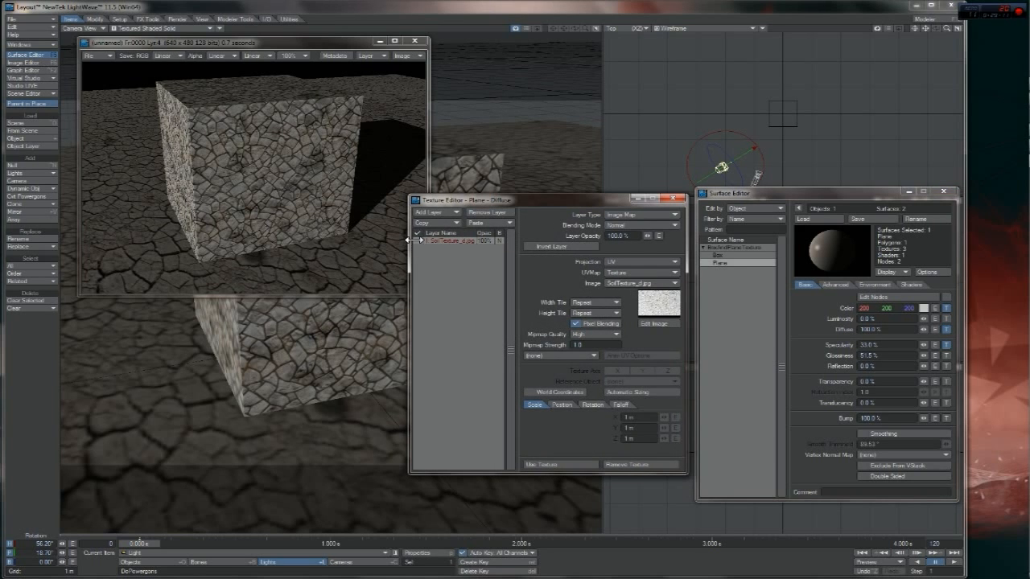
click(584, 464)
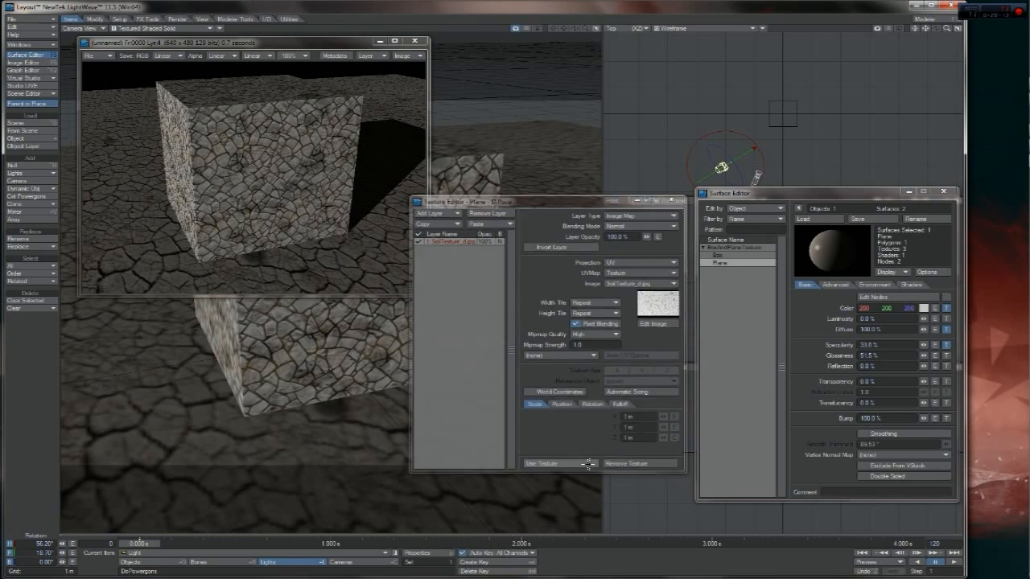
Render the frame with the diffuse maps enabled and compare it with the previous render.
key(F9)
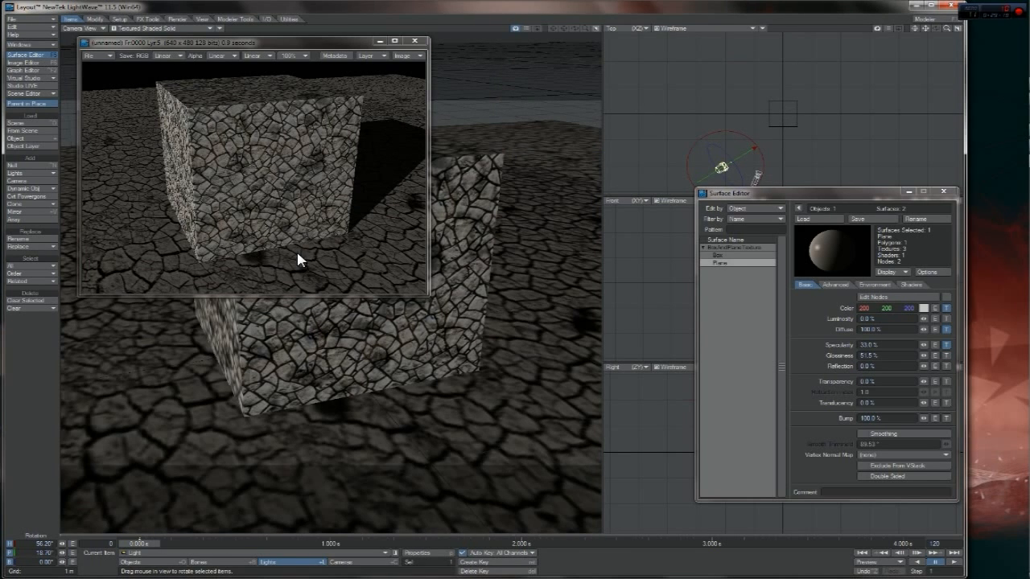
drag(273, 38, 350, 55)
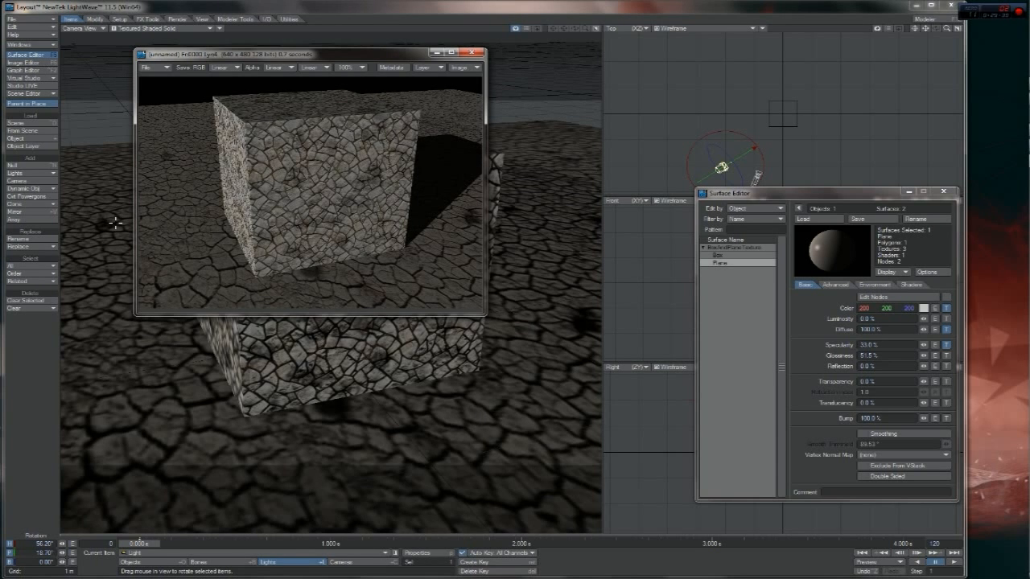
drag(330, 58, 300, 117)
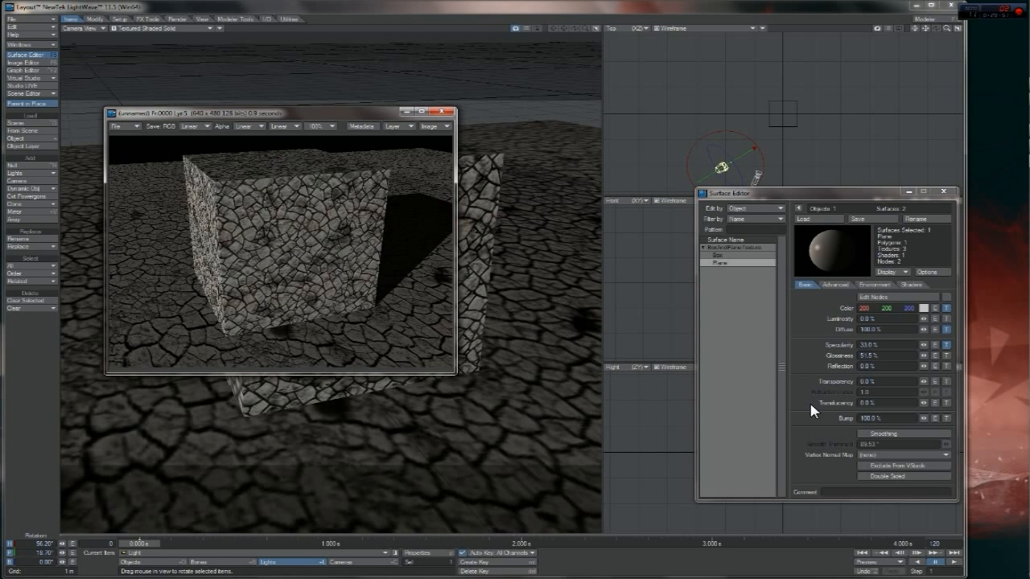
Turn the SoilTexture_s.jpg and BrickTexture_s.jpg specularity layers back on for the Plane and Box surfaces and render the frame.
click(946, 345)
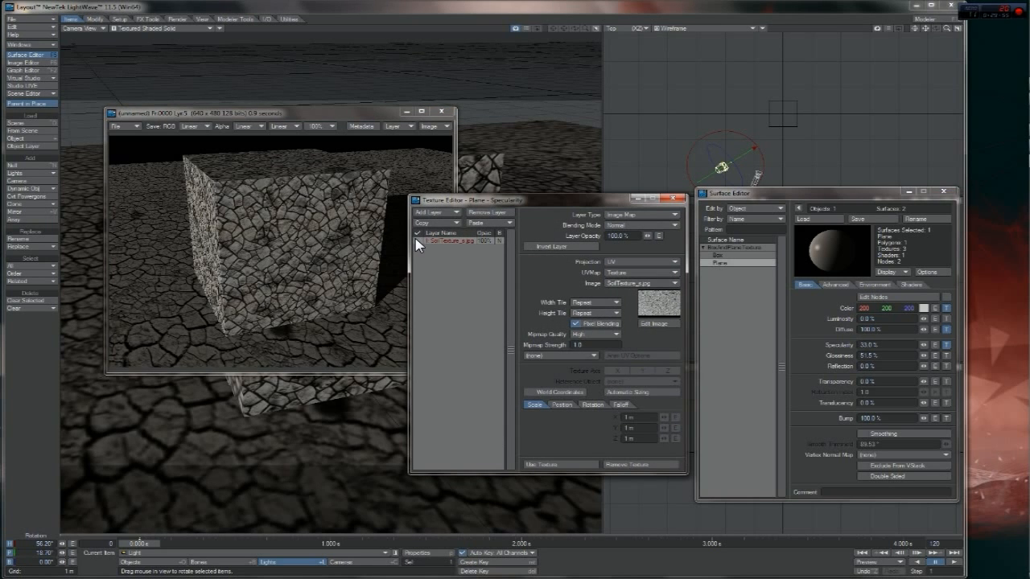
click(566, 465)
click(720, 255)
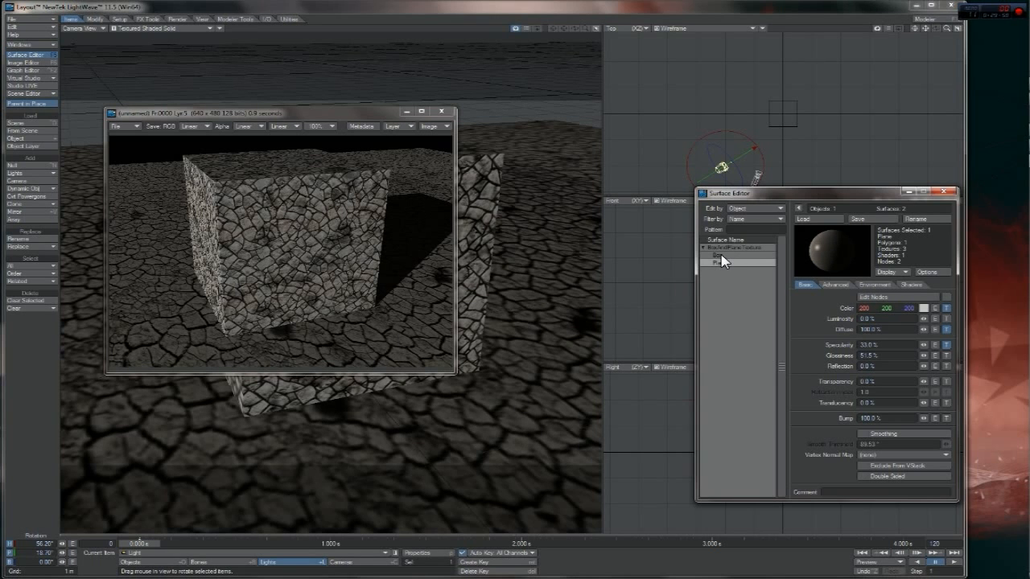
click(946, 345)
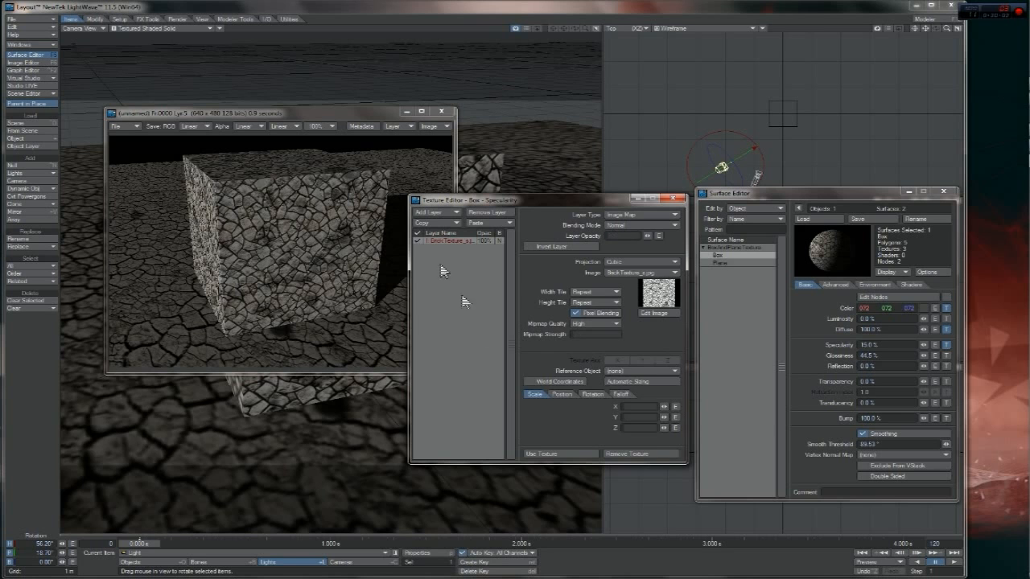
click(562, 453)
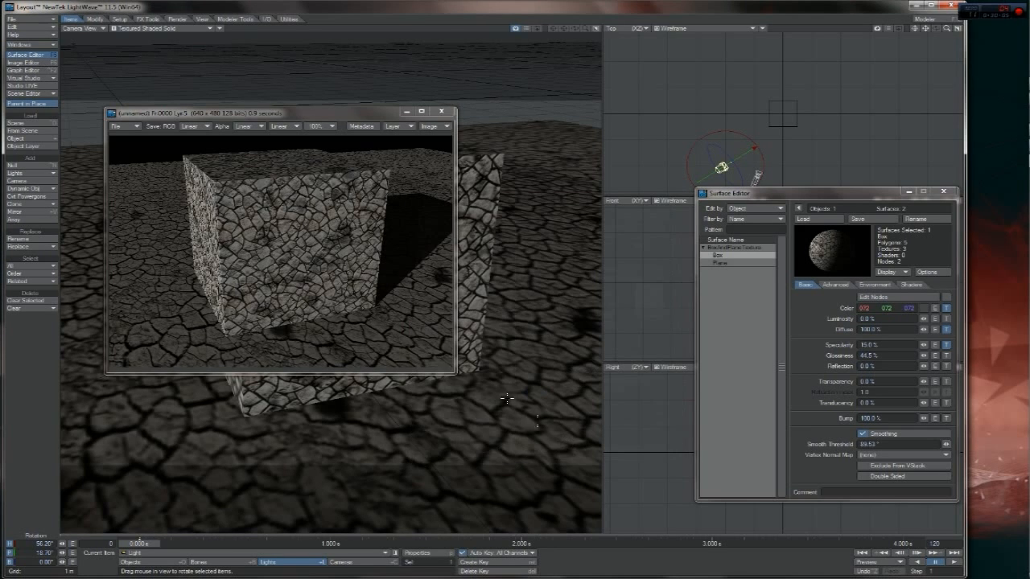
key(F9)
Set the Box surface to 50.5% specularity and 37.0% glossiness, and the Plane surface to 41.5% specularity and 46.0% glossiness.
click(718, 263)
click(722, 255)
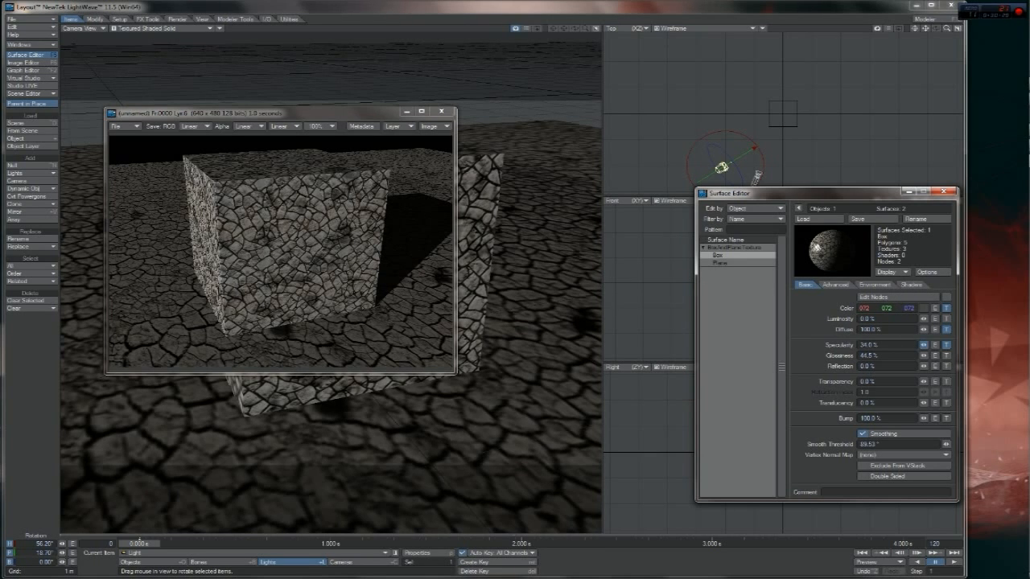
drag(924, 344, 927, 351)
click(726, 263)
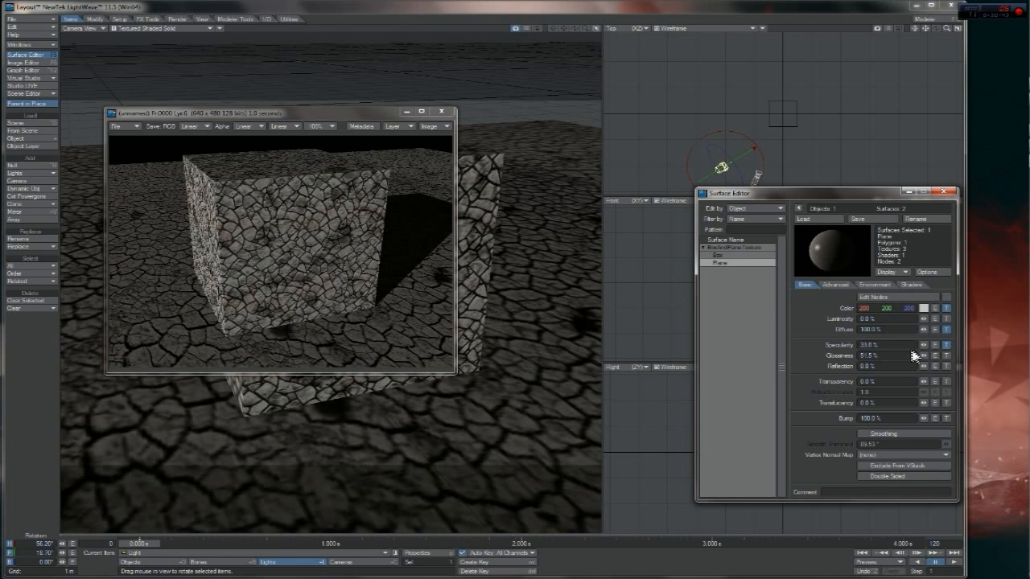
drag(923, 346, 923, 350)
click(735, 256)
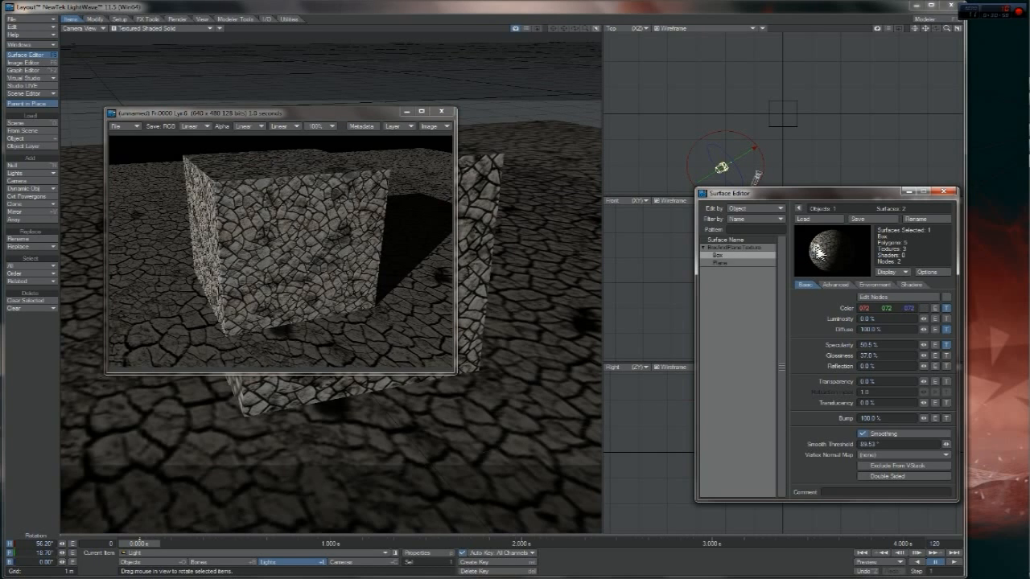
click(744, 263)
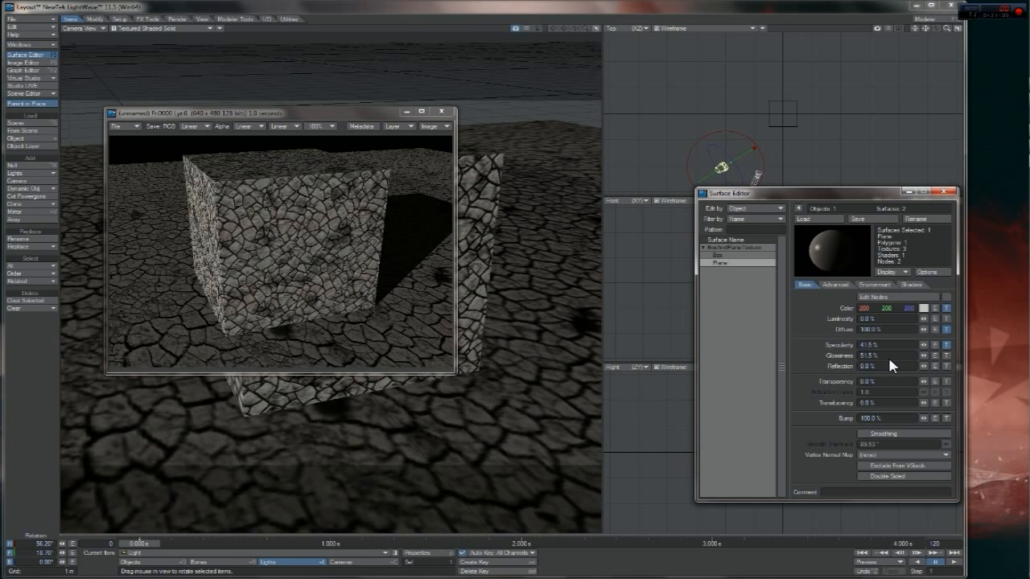
drag(923, 356, 912, 358)
Render the frame with the adjusted specularity and glossiness and compare it with the earlier renders.
key(F9)
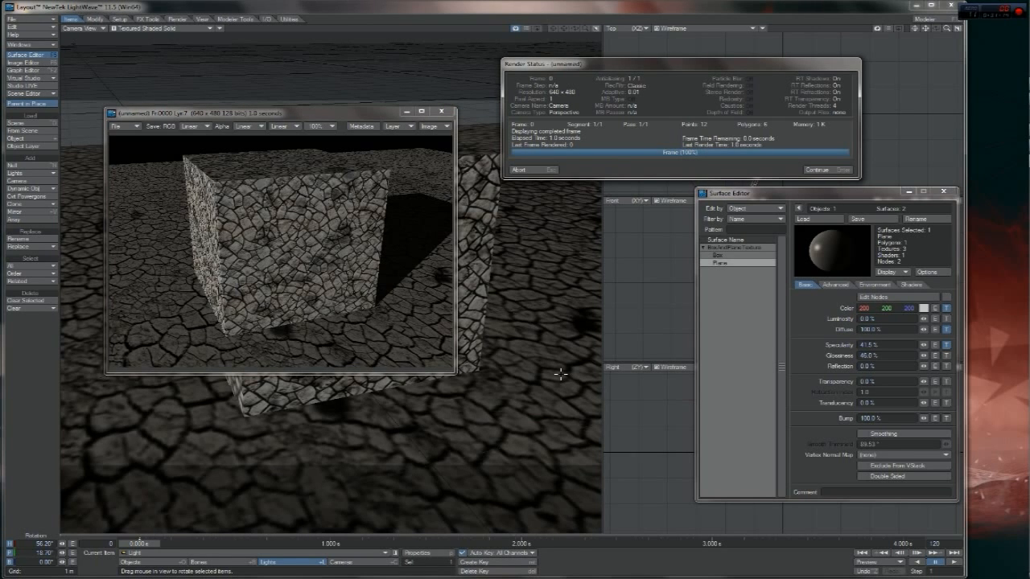
key(Return)
drag(307, 113, 385, 114)
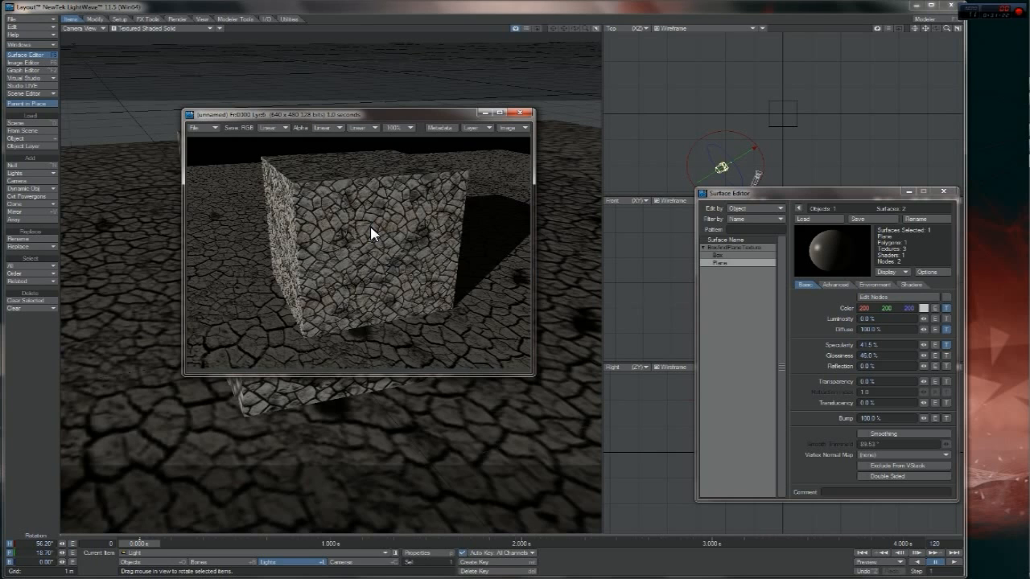
key(Up)
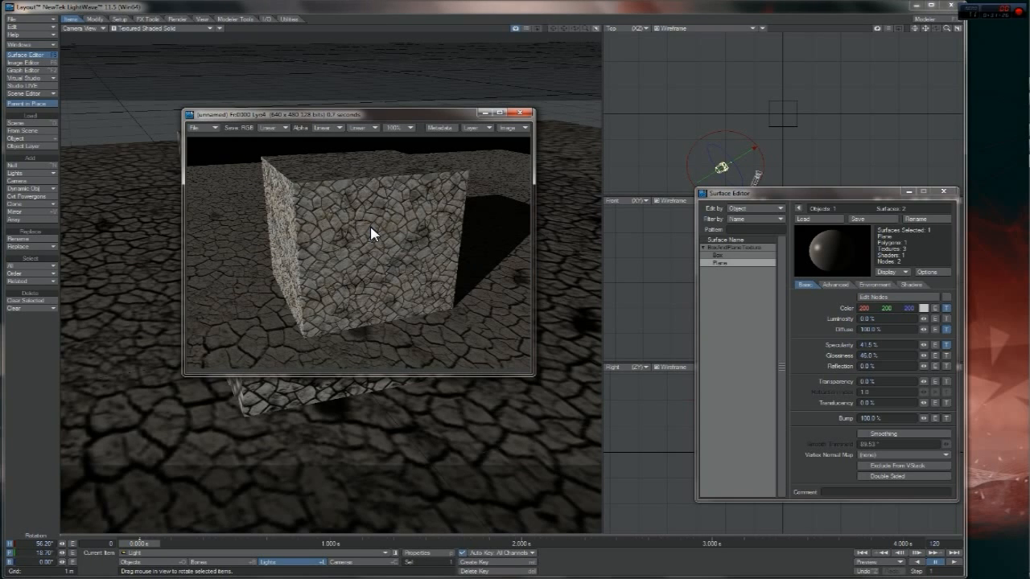
key(Down)
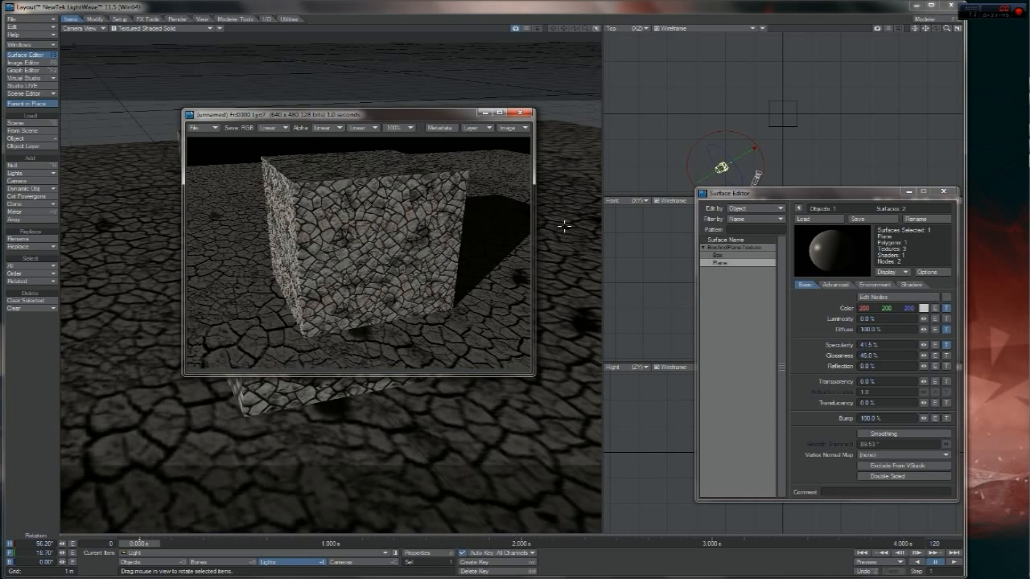
Enable the node networks of the Plane and Box surfaces.
drag(721, 195, 689, 169)
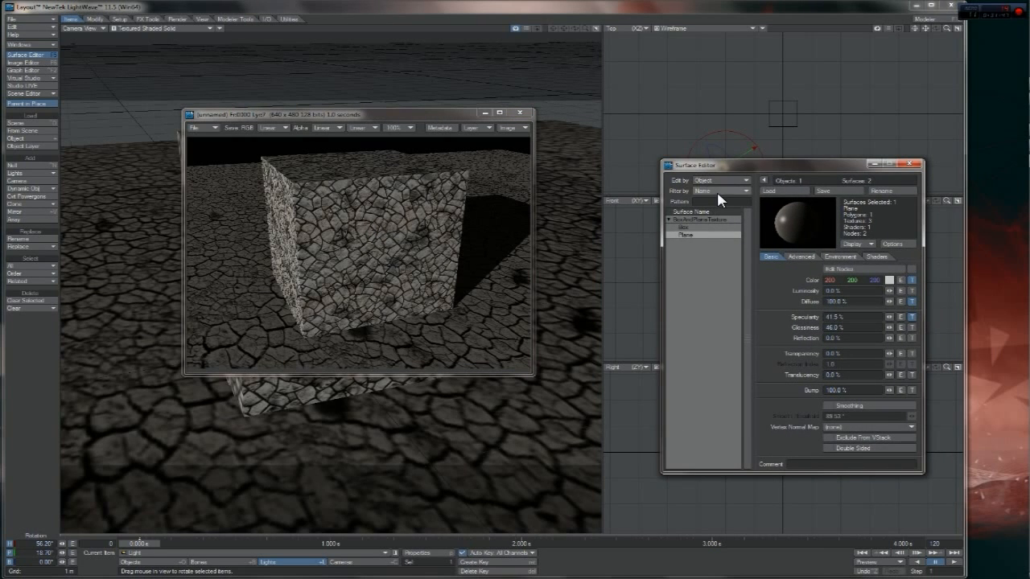
click(911, 270)
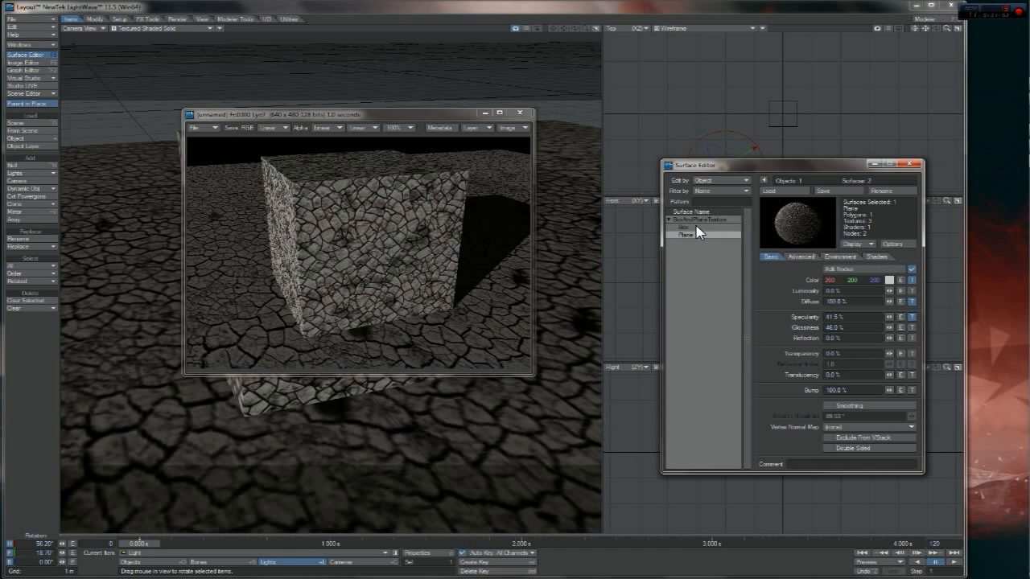
click(702, 227)
click(912, 269)
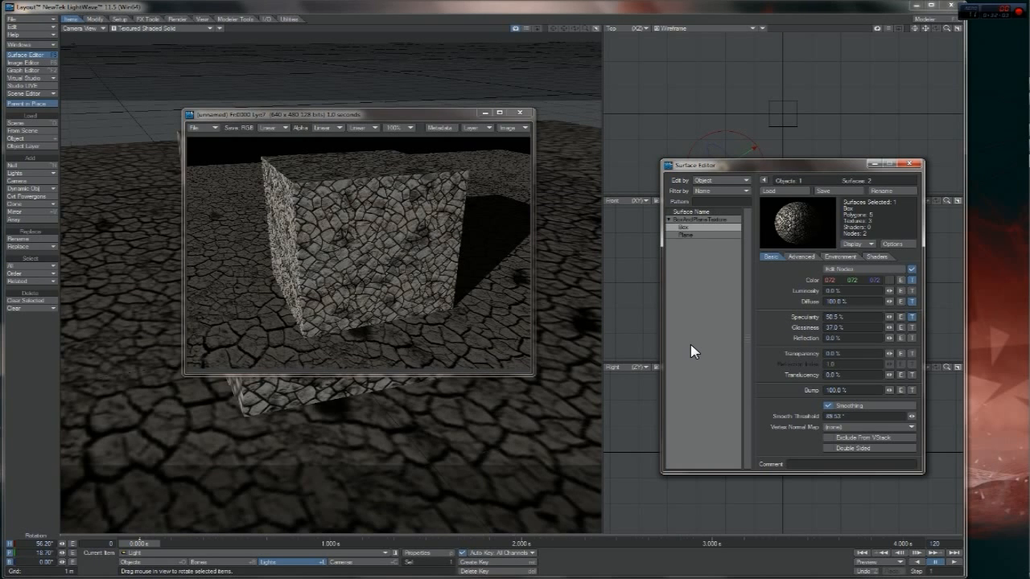
Render the frame with the surface nodes enabled and alternate between it and the previous render to compare the relief.
key(F9)
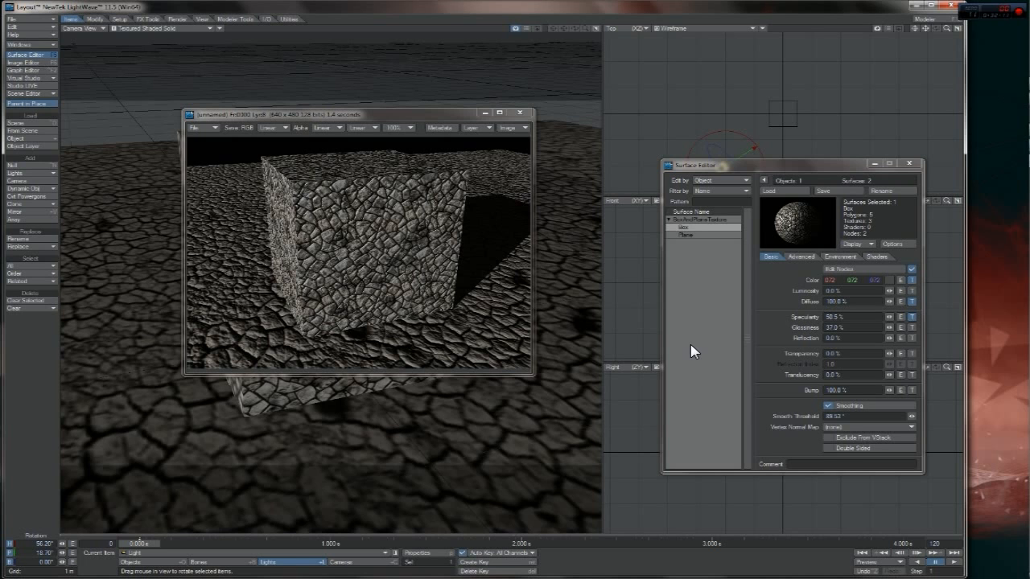
drag(367, 119, 411, 121)
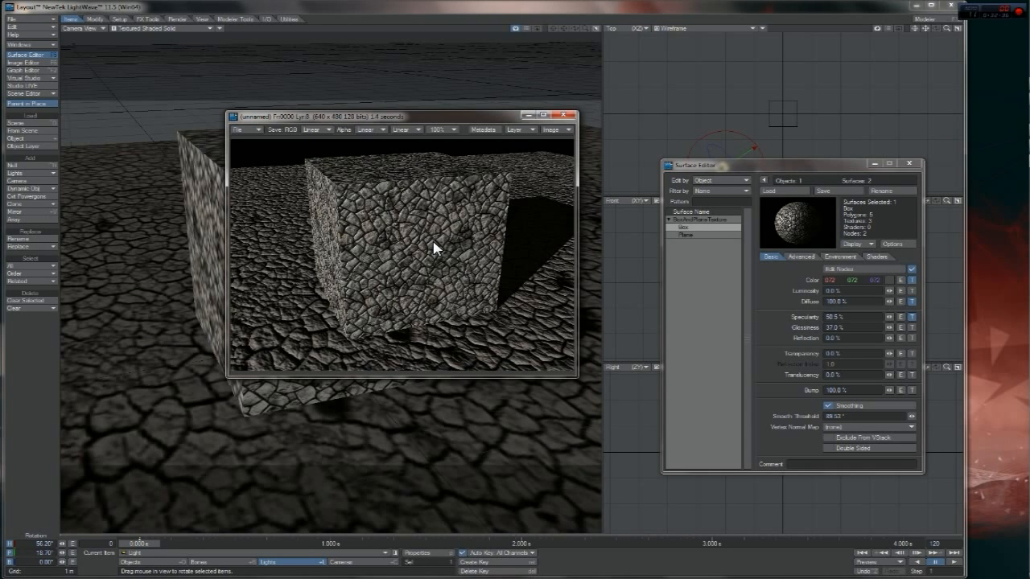
drag(473, 116, 515, 136)
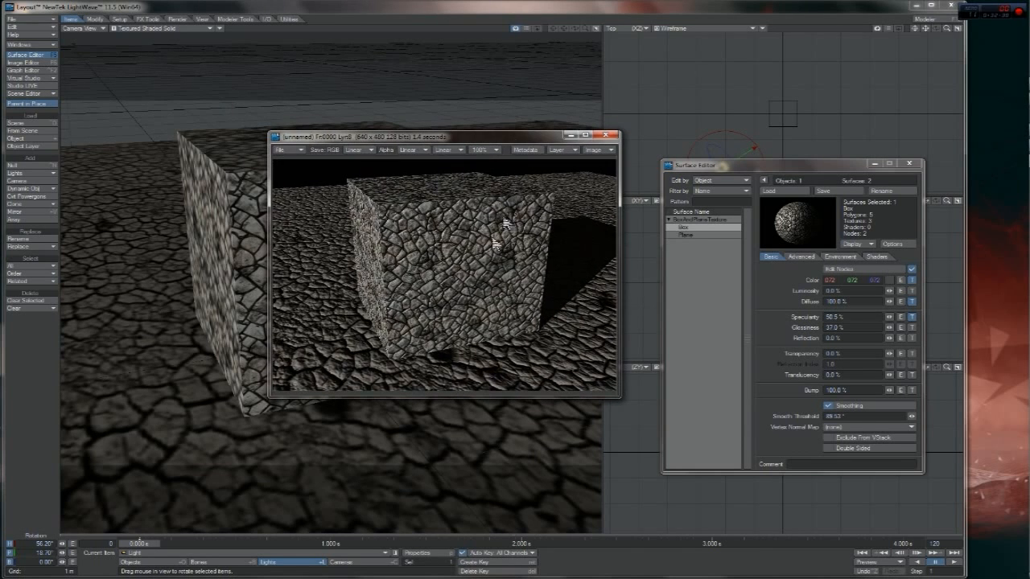
key(Down)
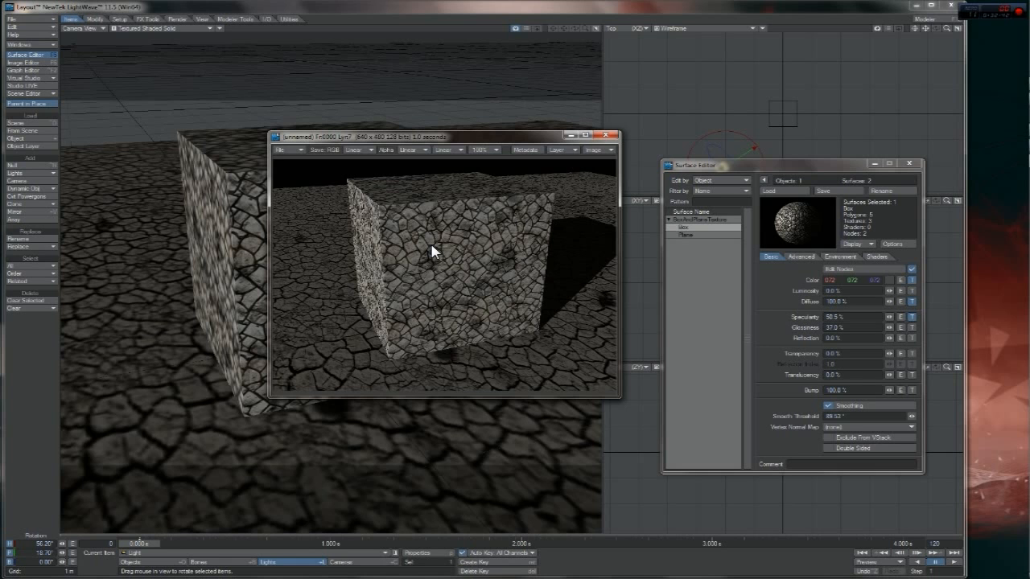
key(Up)
key(Down)
key(Up)
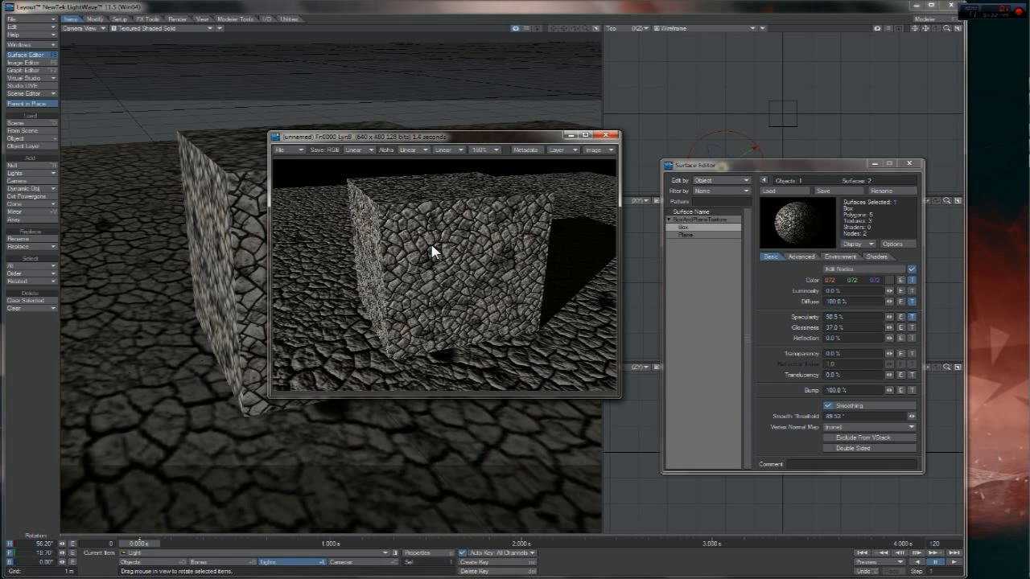
key(Down)
key(Up)
Move and rotate the camera to a close-up of the box's side at a height of about 955 mm and render the frame.
click(356, 561)
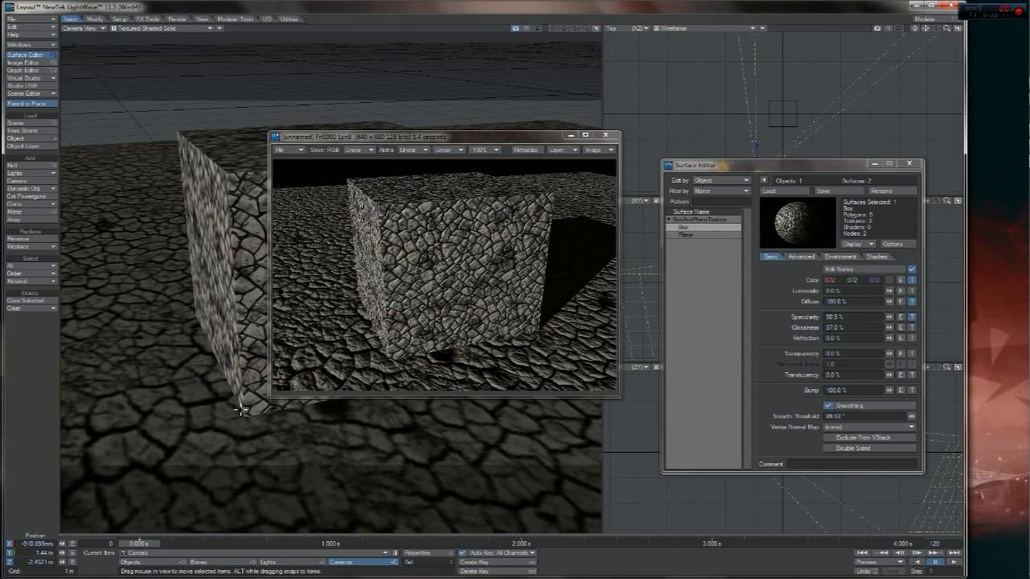
drag(240, 411, 407, 299)
key(y)
drag(481, 139, 753, 212)
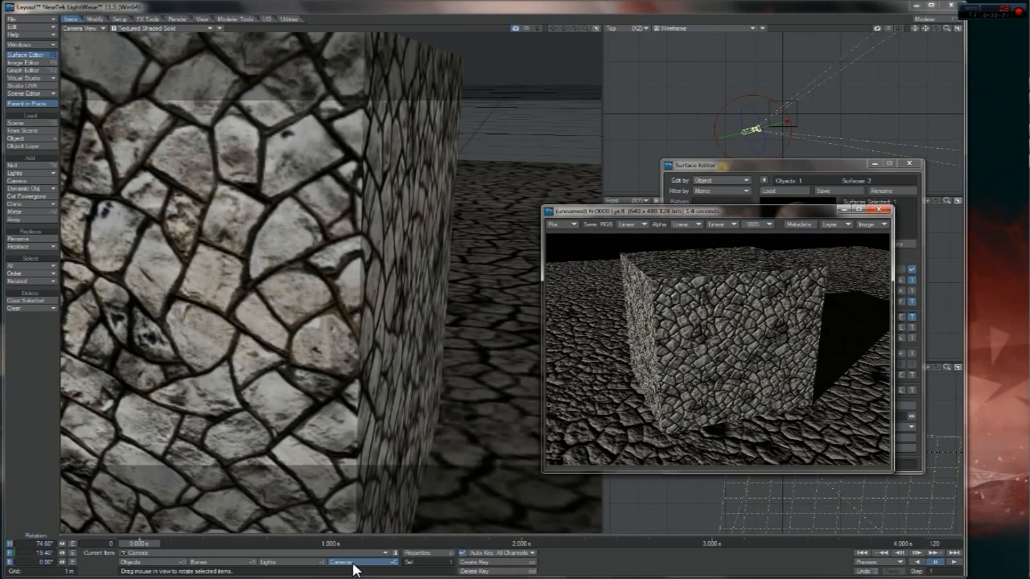
drag(426, 381, 384, 413)
key(t)
key(y)
key(t)
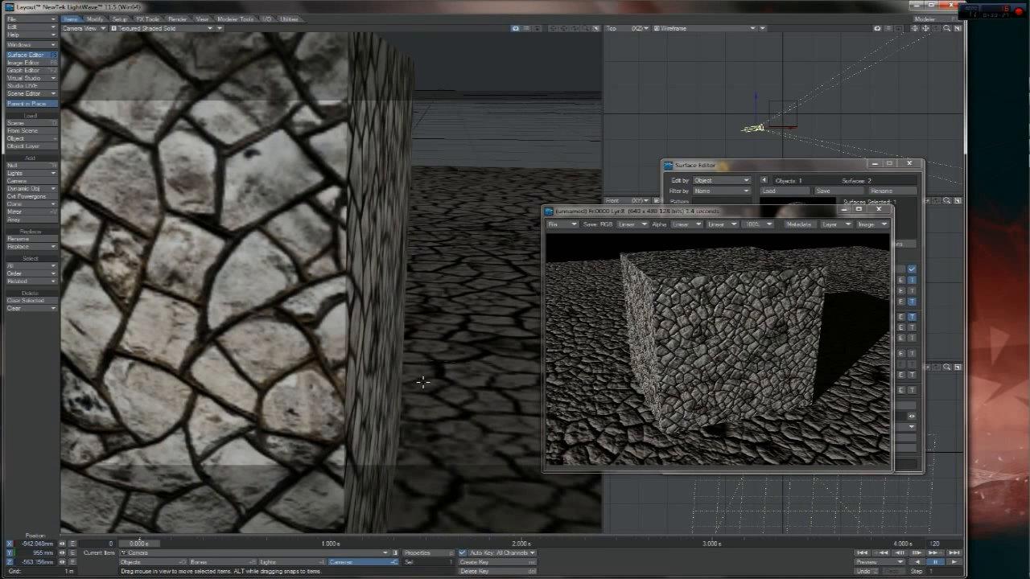
key(F9)
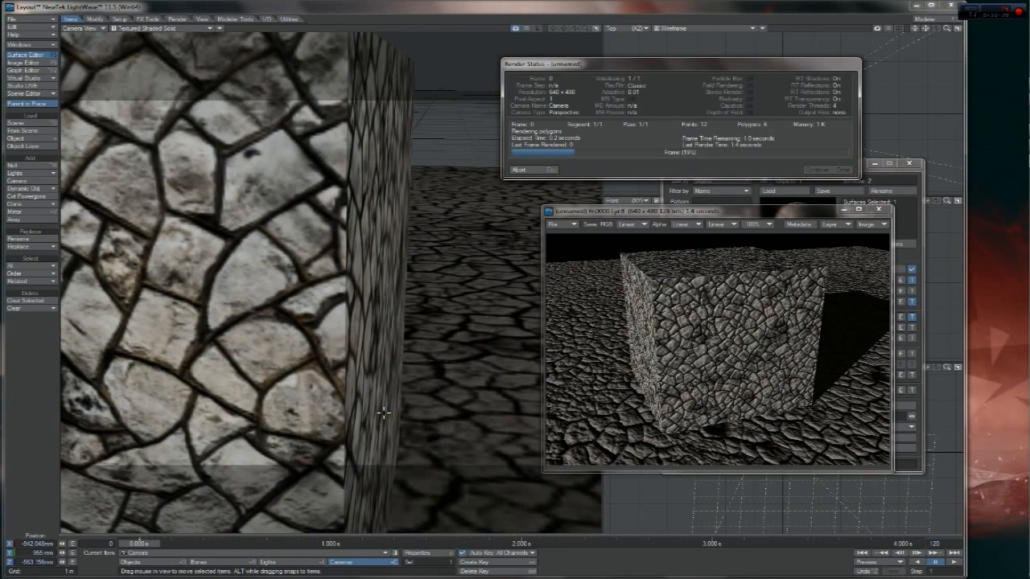
key(Escape)
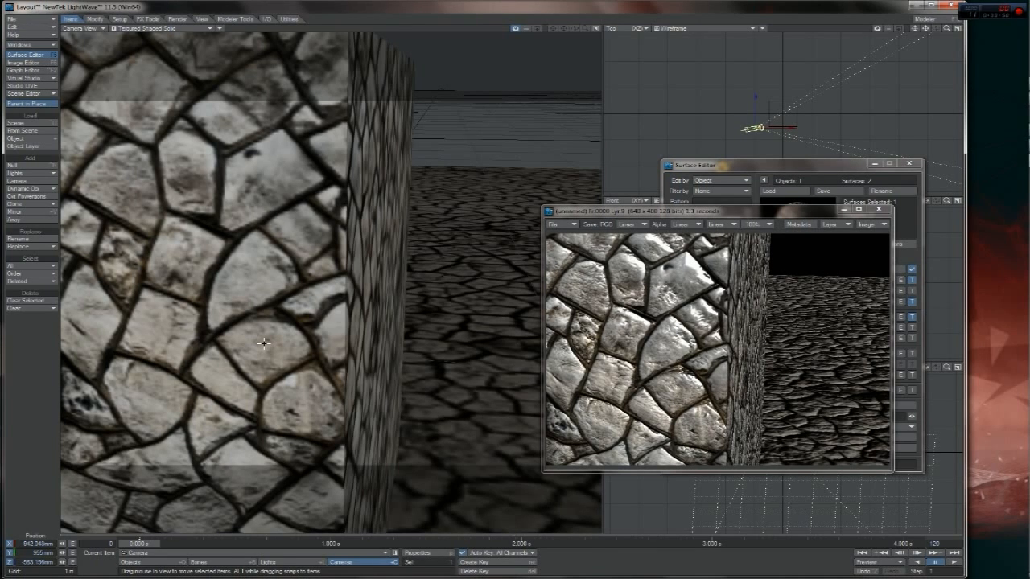
Pull the camera back and rotate it to frame the whole box corner-on from a height of about 1.36 m.
drag(374, 362, 237, 486)
key(y)
key(t)
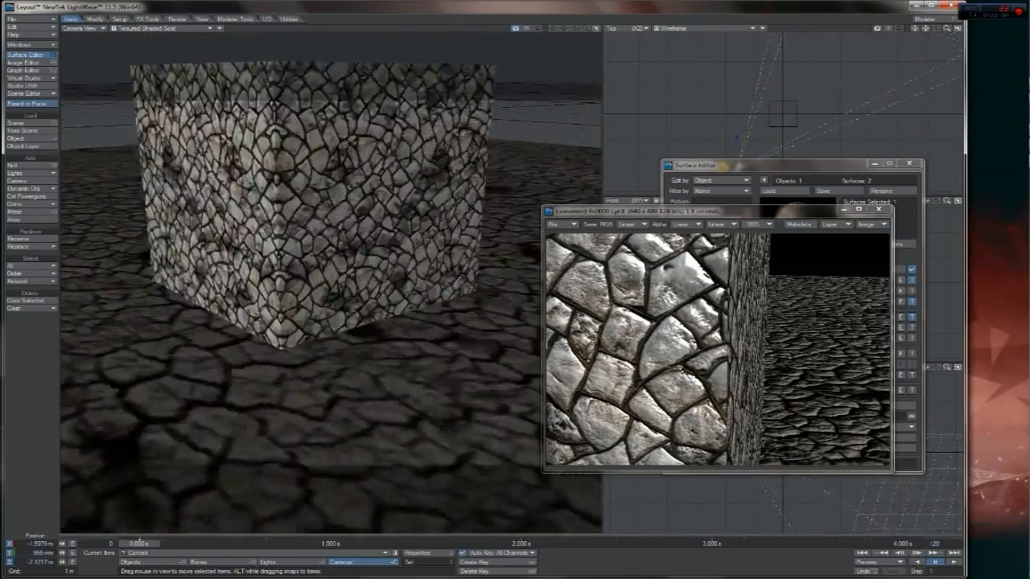
right_drag(238, 487, 237, 455)
key(y)
drag(369, 363, 390, 382)
key(t)
key(y)
key(t)
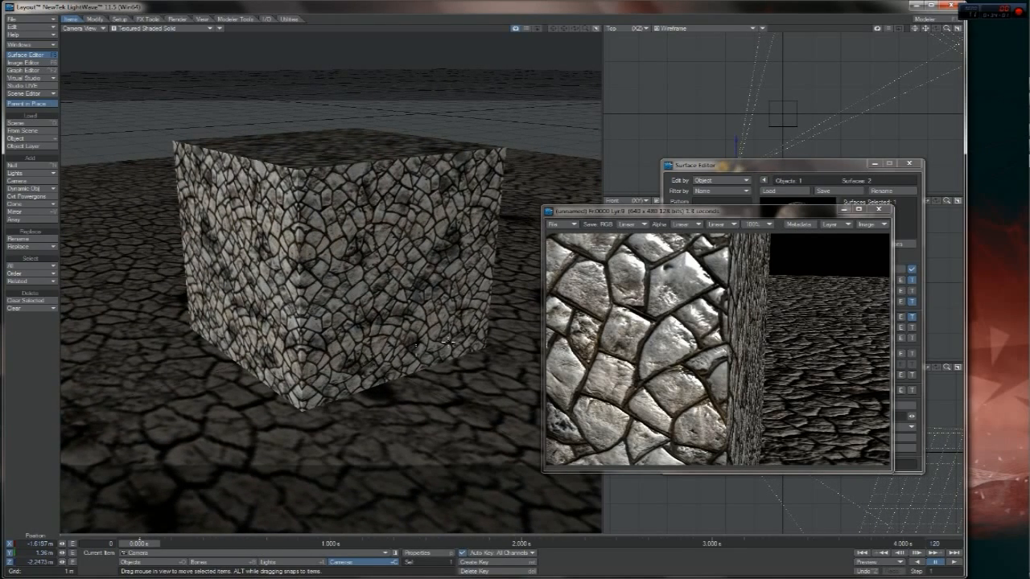
Close the old render window, render the new camera view, and move the image beside the Surface Editor.
click(878, 210)
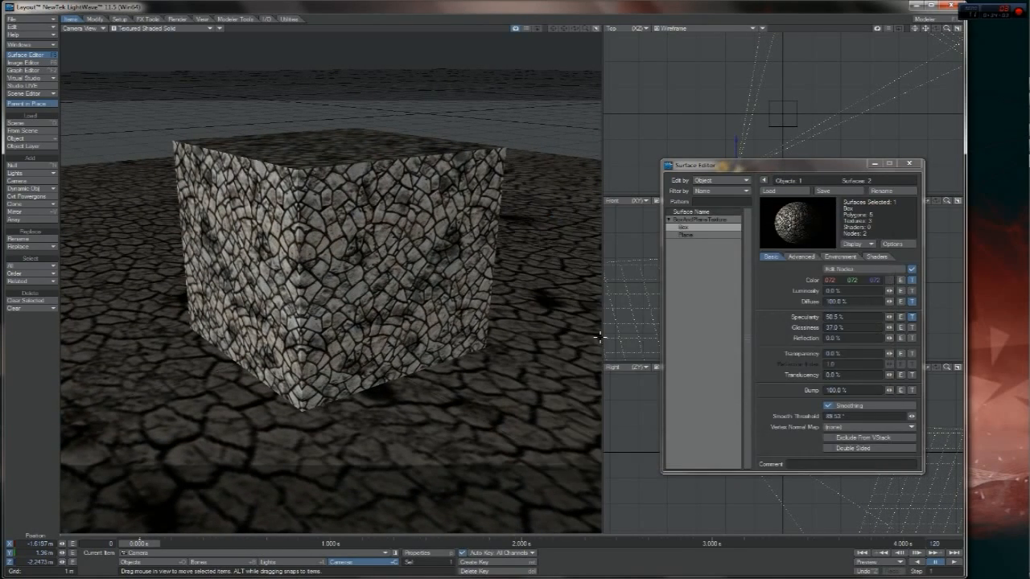
key(F9)
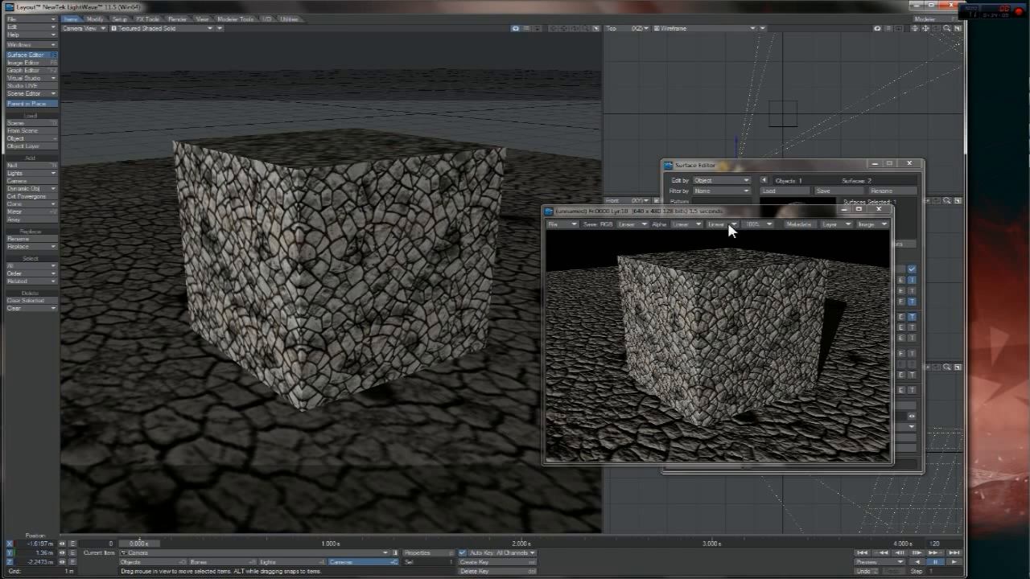
drag(695, 213, 507, 206)
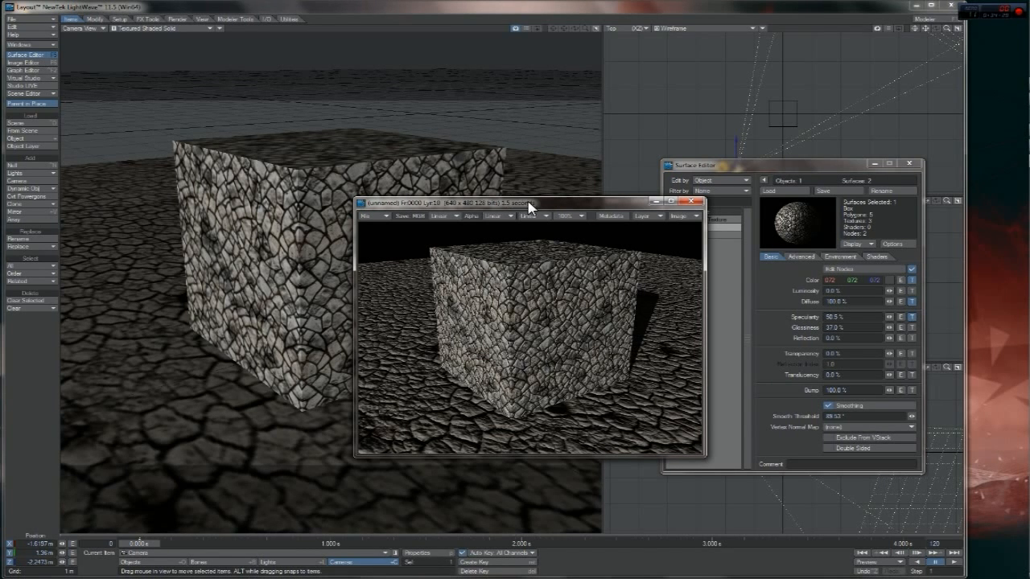
drag(525, 203, 458, 198)
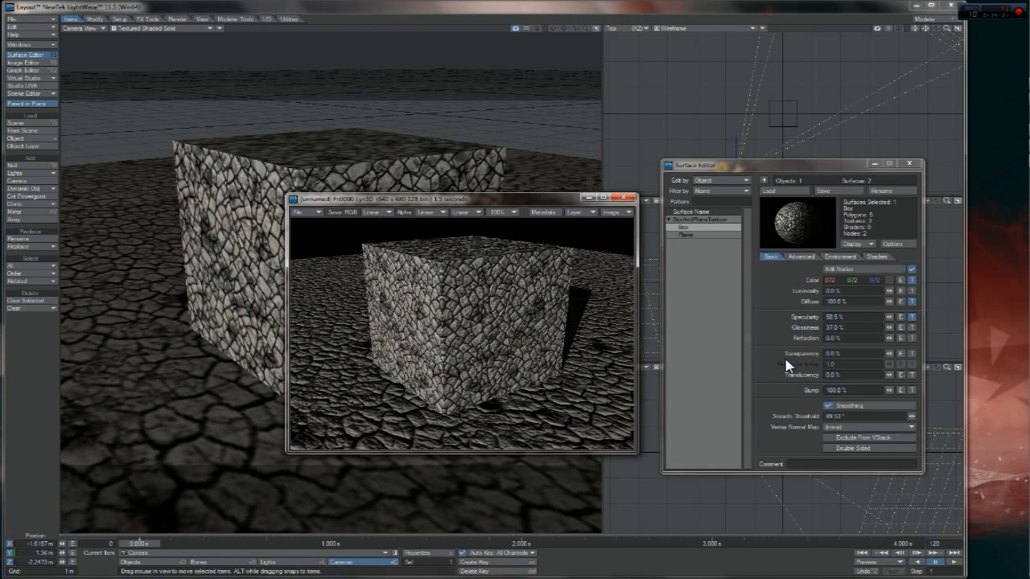
Add a bump texture to the box surface as a Procedural Texture layer of the Hetero Terrain type.
click(797, 372)
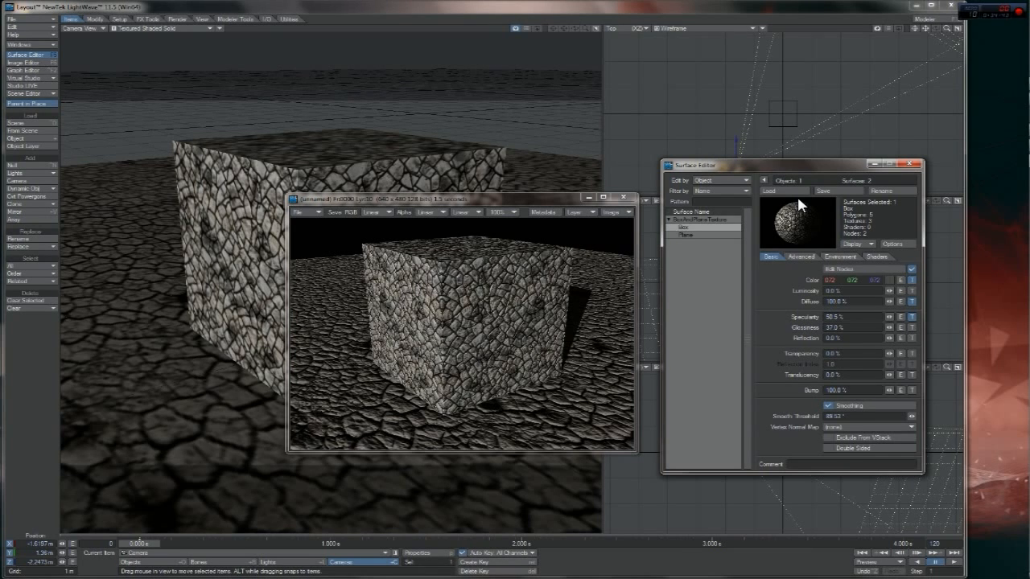
click(912, 390)
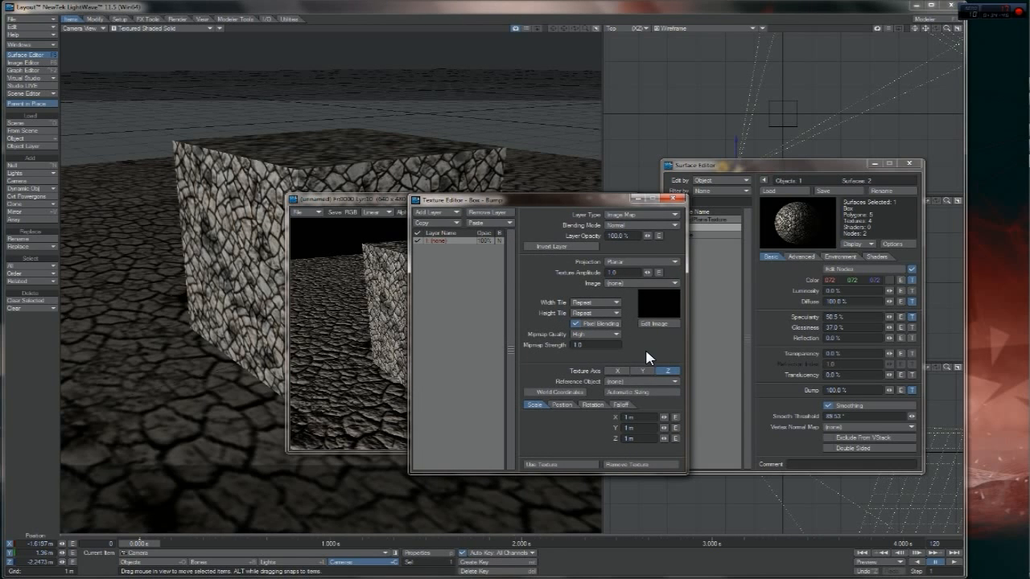
click(629, 269)
click(623, 266)
click(633, 217)
click(643, 222)
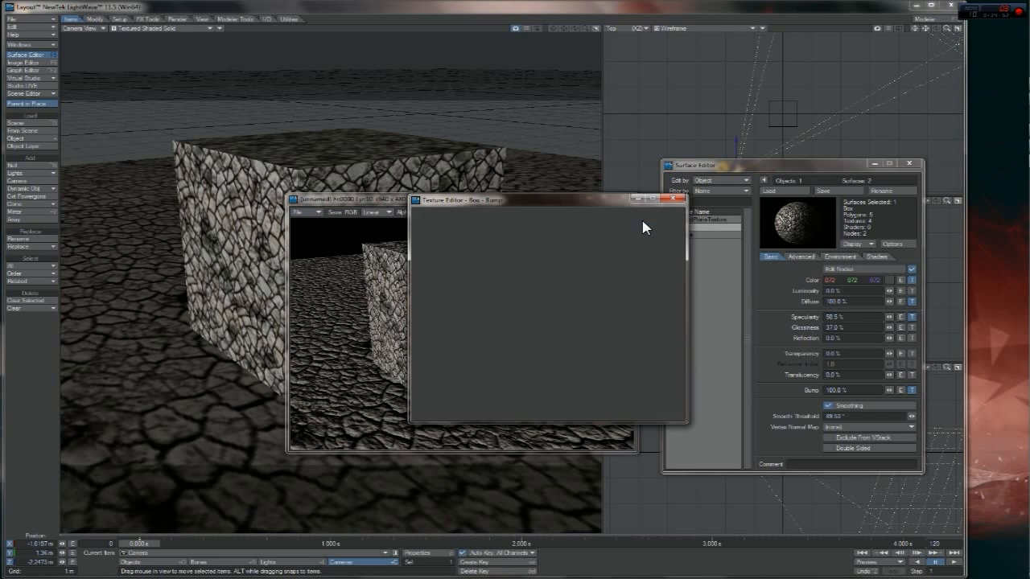
click(616, 261)
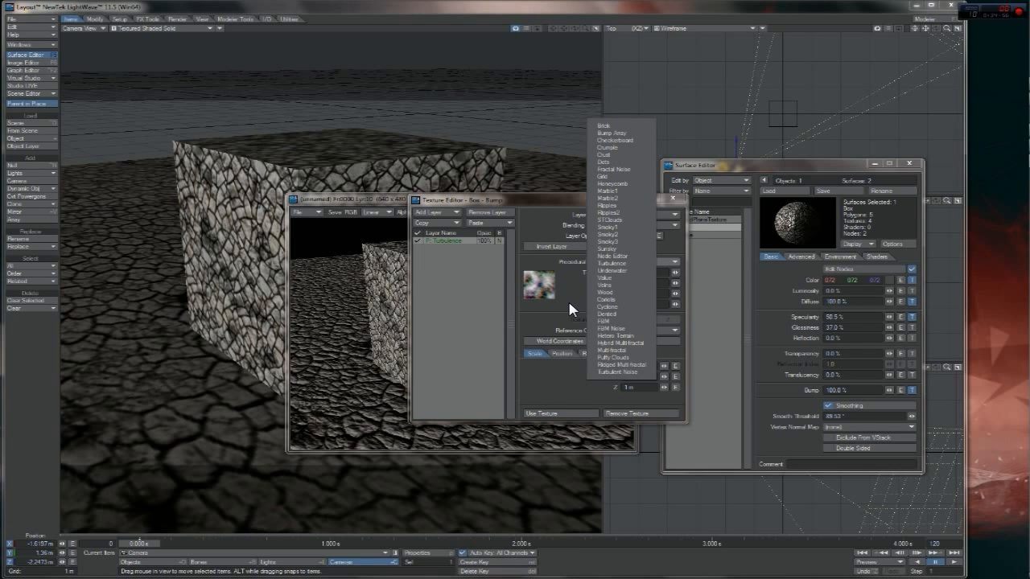
click(632, 336)
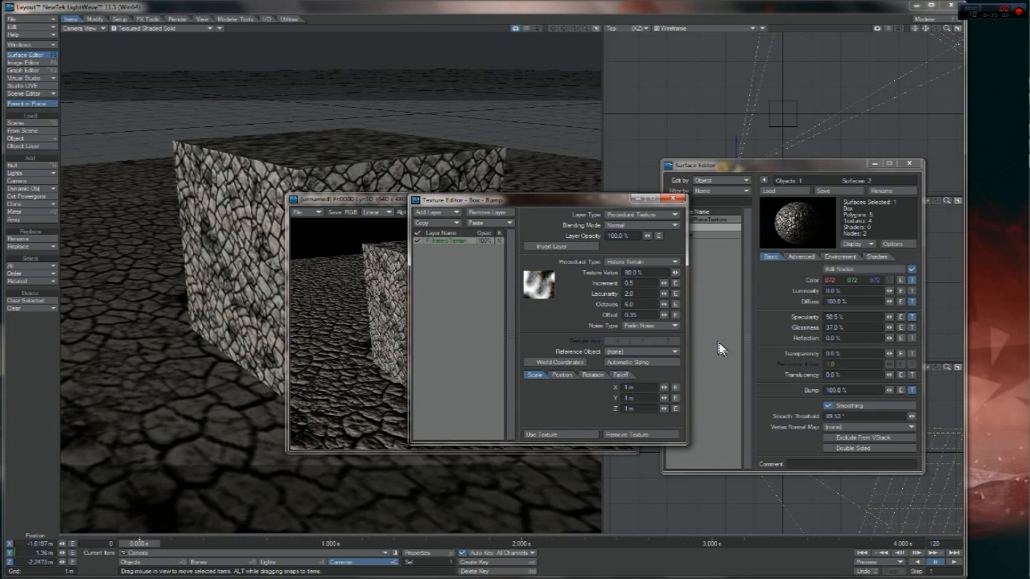
Set the box's Hetero Terrain bump scale to 250 mm on X, Y and Z.
click(640, 387)
key(BackSpace)
key(Tab)
text(50)
key(Tab)
text(250)
key(Return)
Set the bump layer's opacity to 50% and its texture value to 60%, and apply the texture to the box.
click(640, 236)
text(50)
key(Return)
click(634, 272)
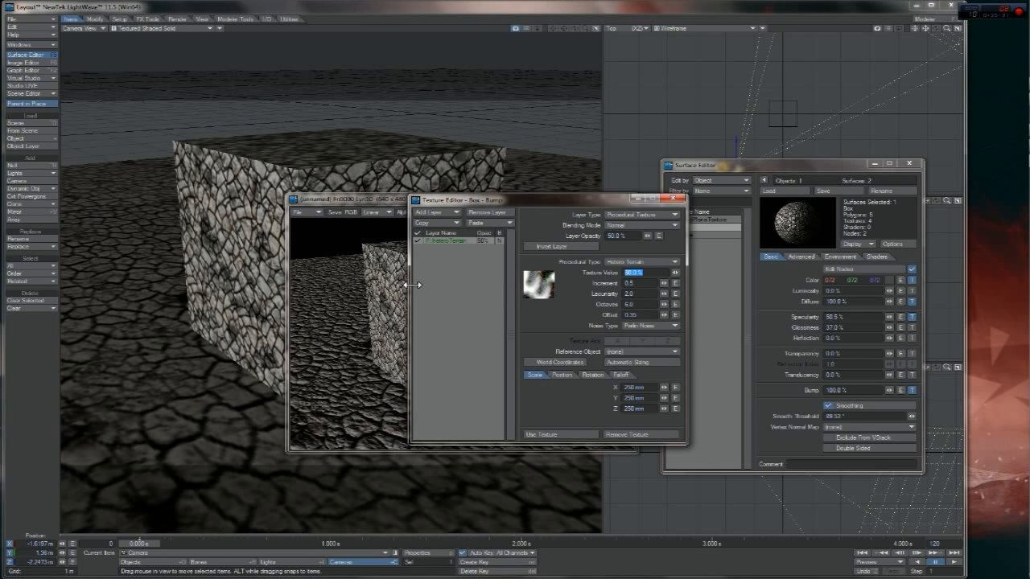
text(6)
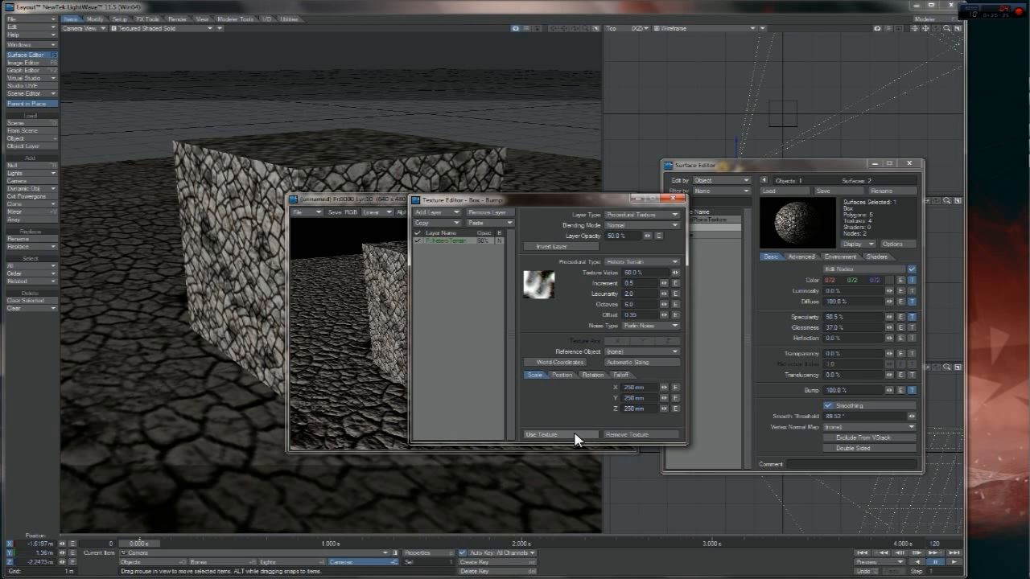
click(560, 434)
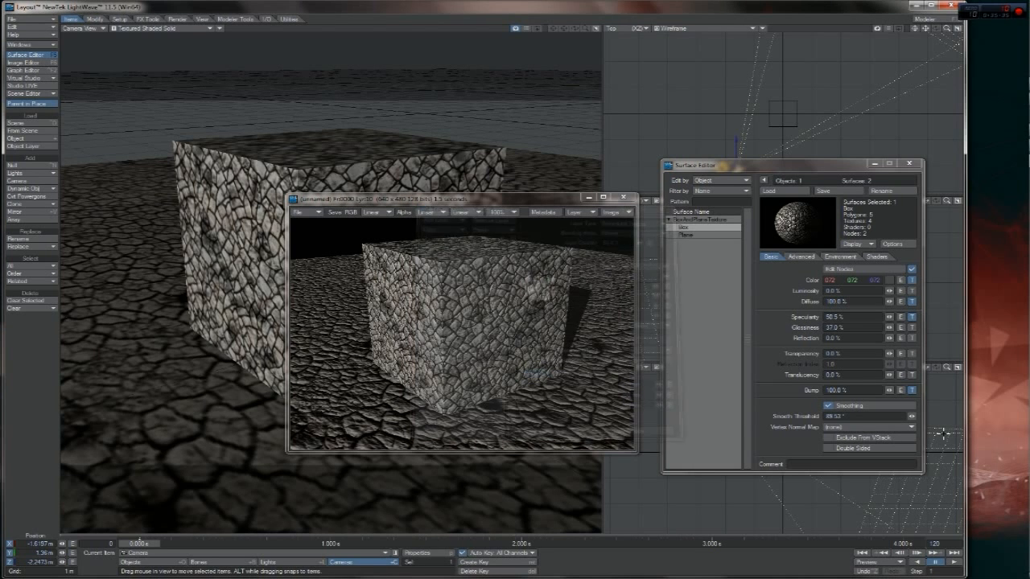
Give the plane surface the same Hetero Terrain bump layer as the box, and set its scale to 1 m on X, Y and Z.
click(688, 235)
click(912, 391)
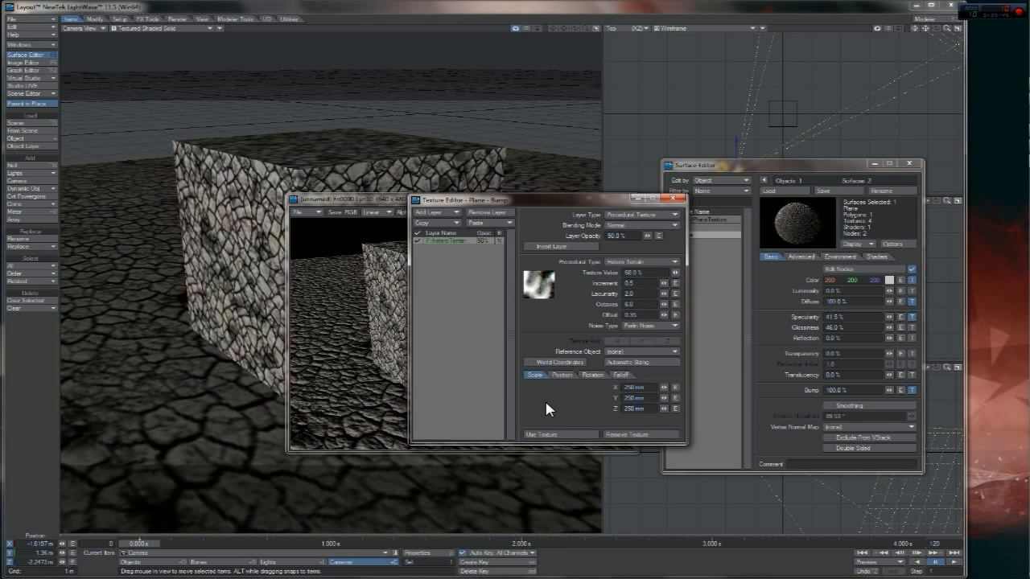
click(633, 387)
text(1)
key(Tab)
text(1)
key(Tab)
text(1)
click(561, 435)
Render the frame with both bump textures, and show the image full screen at 200% zoom.
key(F9)
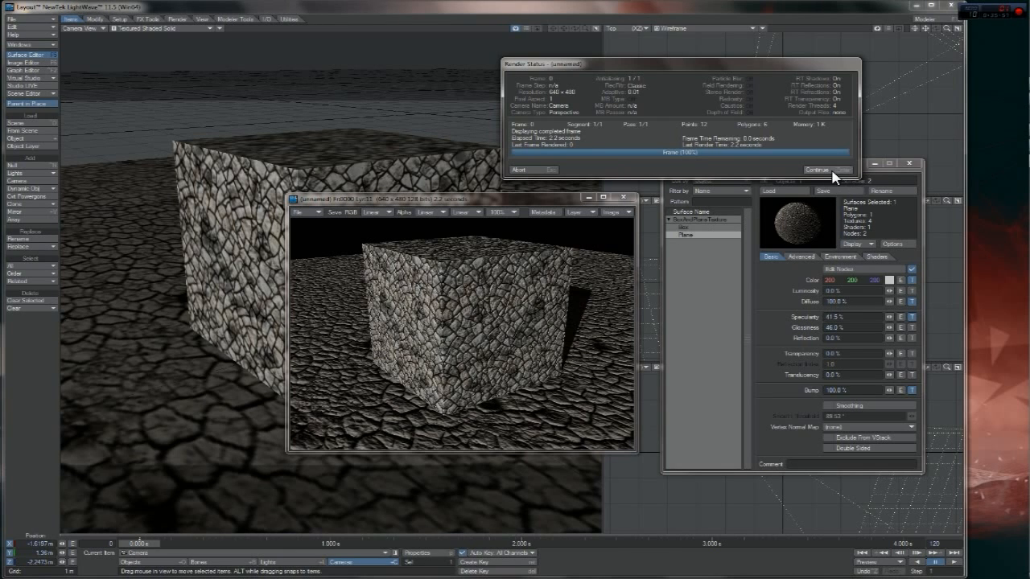
click(816, 170)
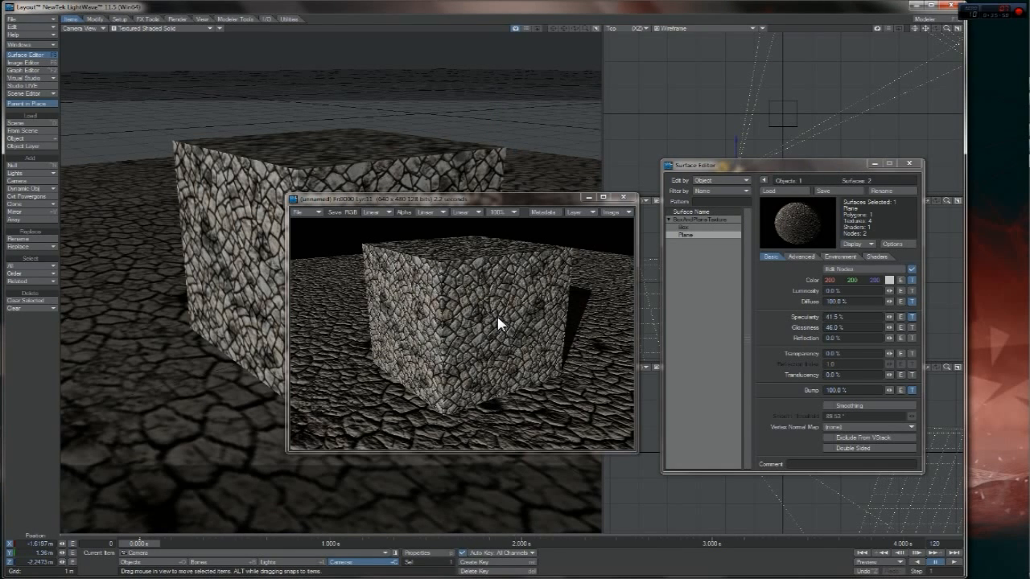
drag(414, 201, 432, 203)
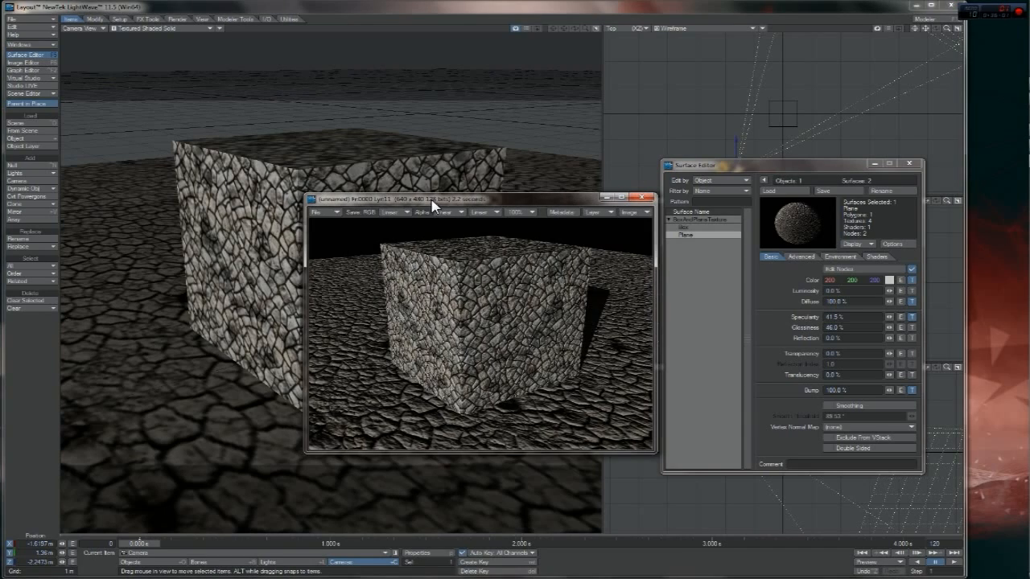
click(622, 197)
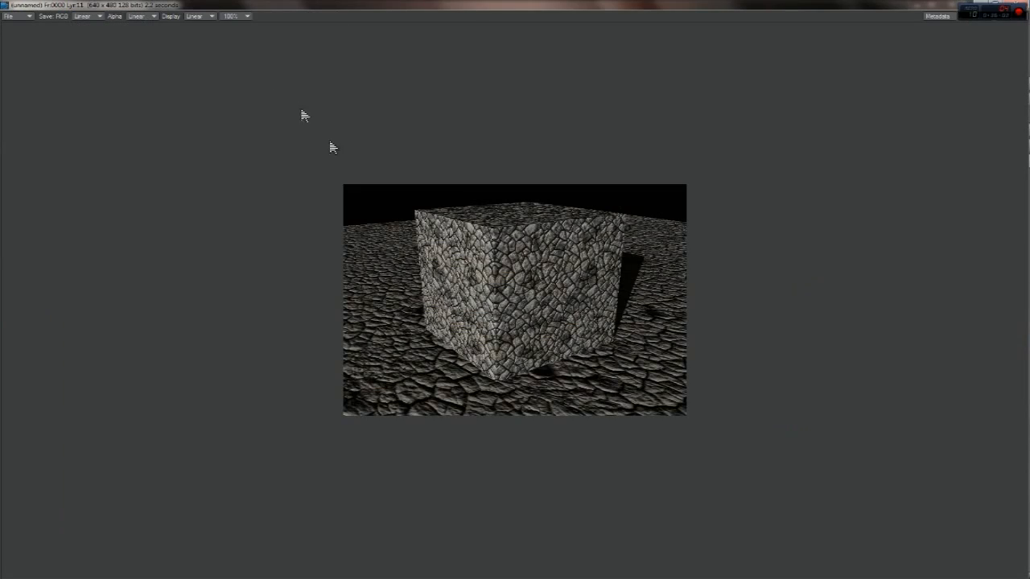
click(225, 18)
click(244, 29)
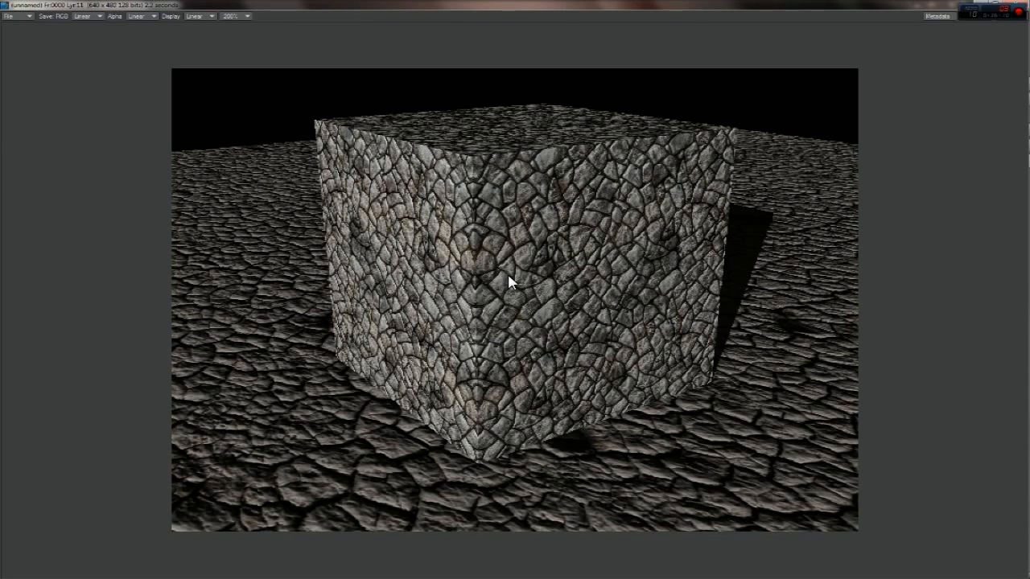
Alternate between the new and previous renders at 200% and 300% zoom to compare the surface relief, and close the image window.
key(Down)
key(Up)
key(Down)
click(241, 18)
click(242, 26)
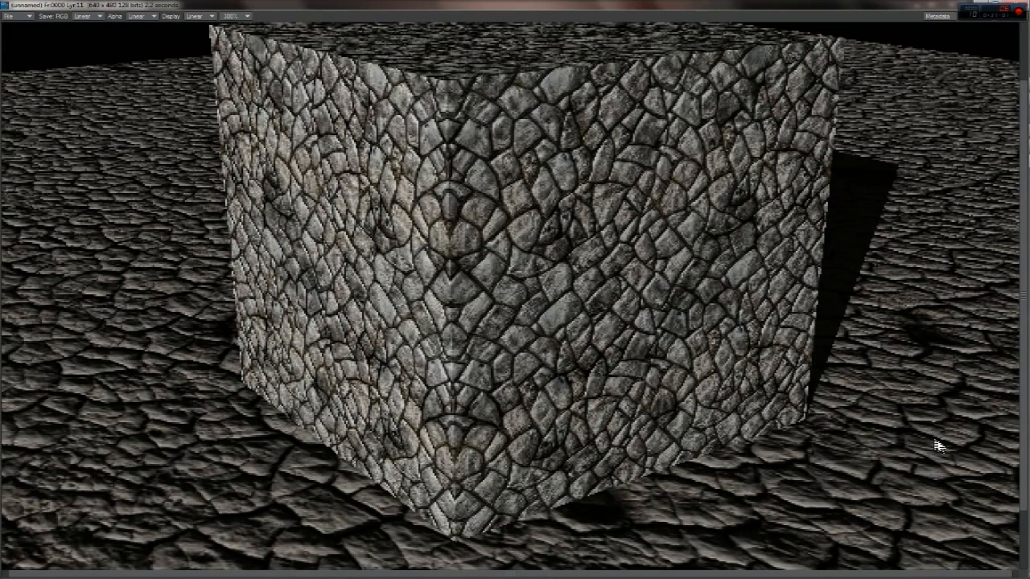
key(Page_Up)
key(Page_Down)
click(1014, 6)
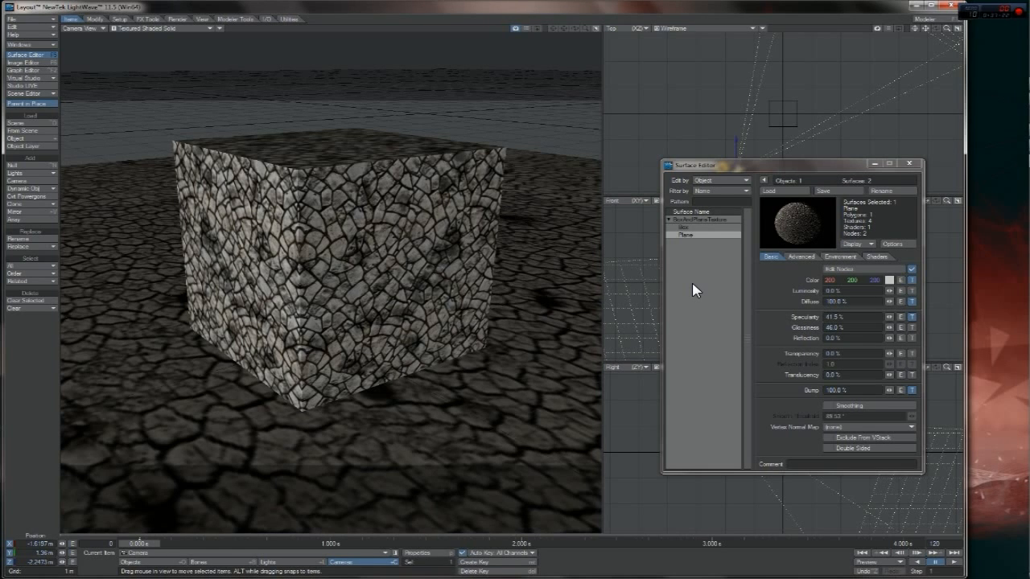
Set the box surface's glossiness to 41%.
click(675, 227)
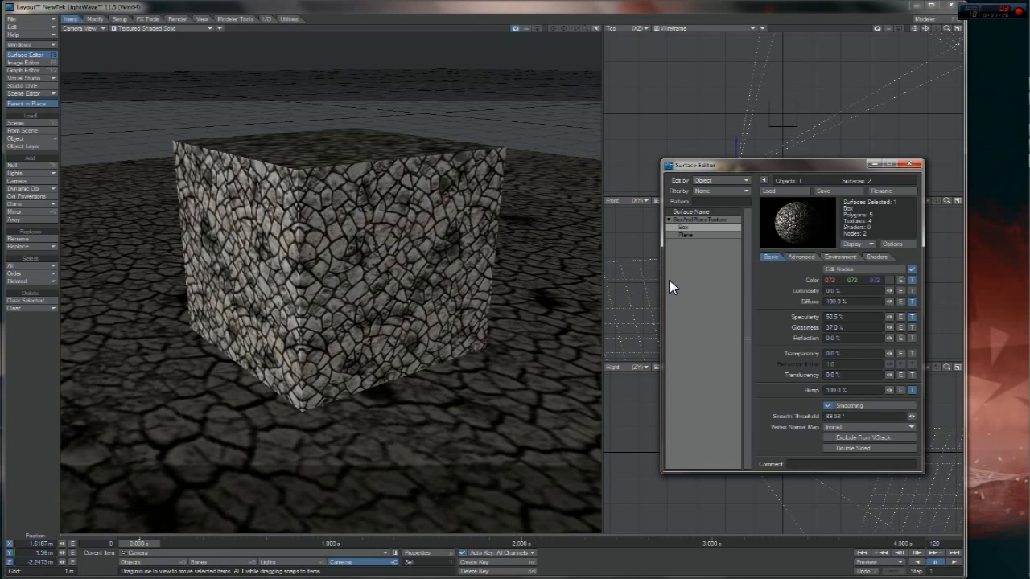
mouse_move(889, 328)
mouse_down()
mouse_move(901, 329)
mouse_move(886, 334)
mouse_up()
Move and rotate the camera to look down on the box's corner from a height of about 1.84 m, and render the frame.
drag(405, 376, 407, 401)
right_drag(407, 401, 405, 342)
key(y)
drag(405, 342, 442, 328)
key(t)
key(y)
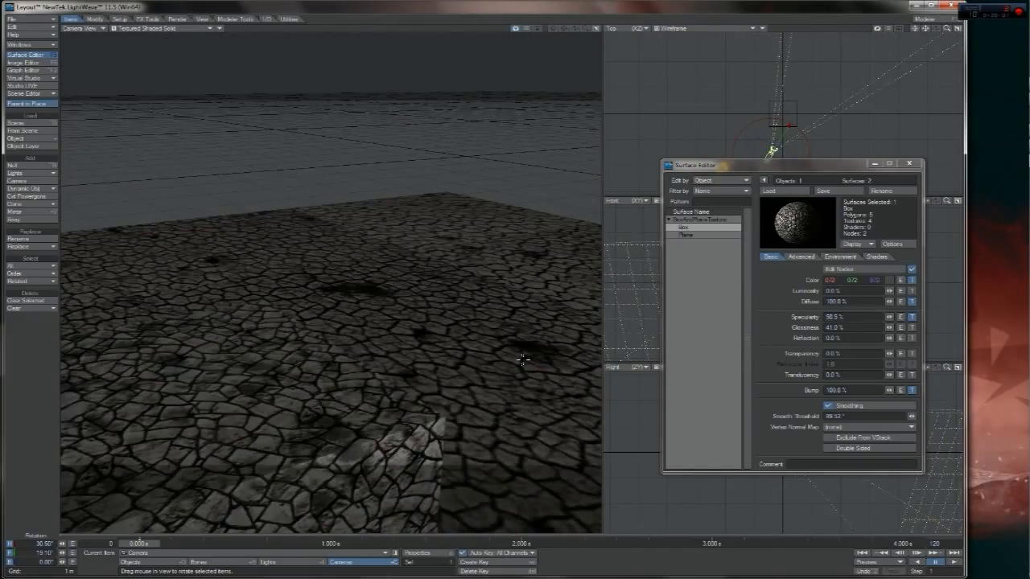
drag(522, 360, 419, 396)
key(t)
key(y)
drag(418, 396, 438, 384)
key(t)
key(y)
key(t)
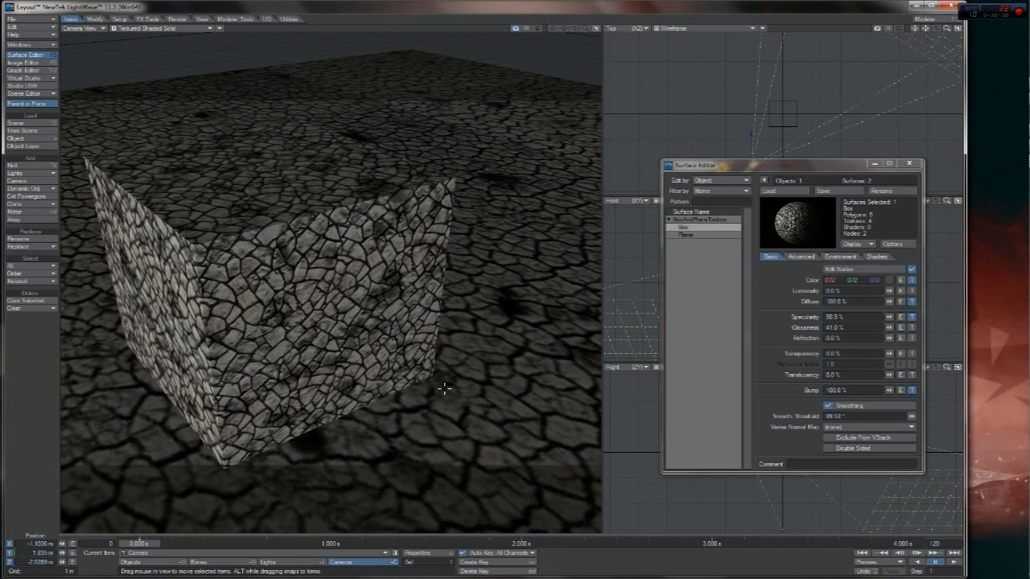
key(F9)
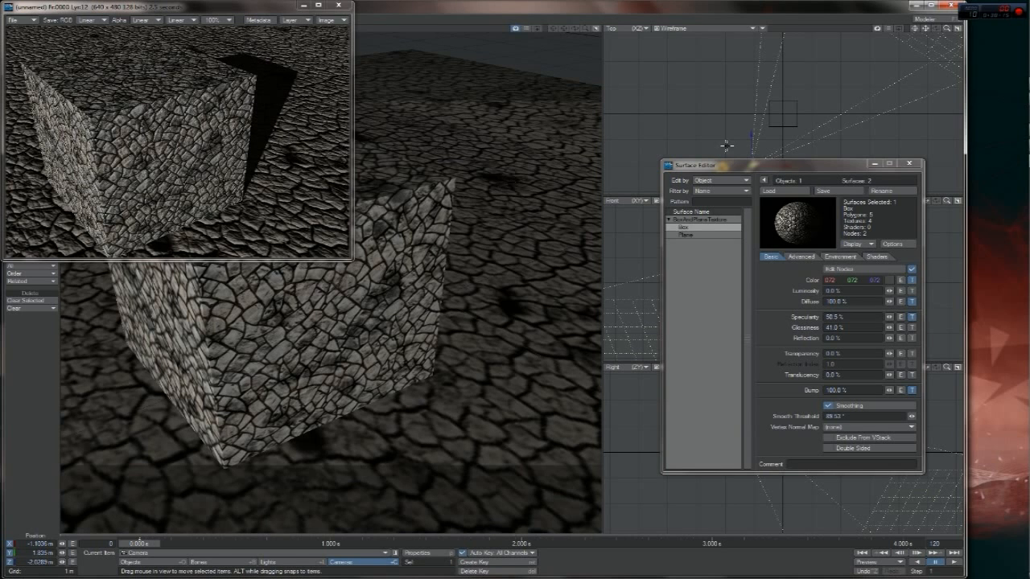
Move the Surface Editor clear of the top view, rotate the light to a heading of about 71.8°, and render the frame.
drag(732, 172, 746, 210)
click(728, 169)
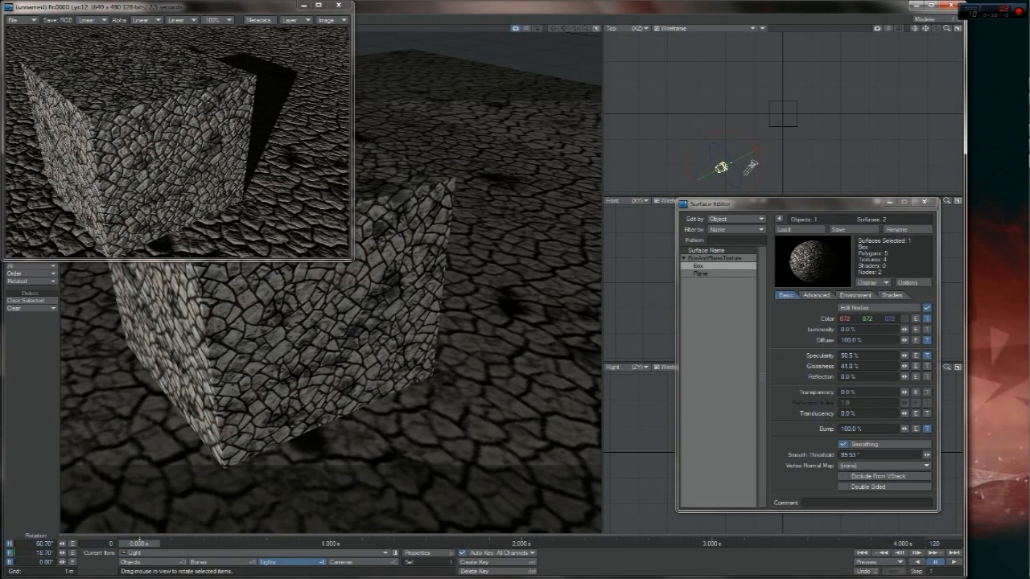
drag(731, 167, 744, 167)
key(F9)
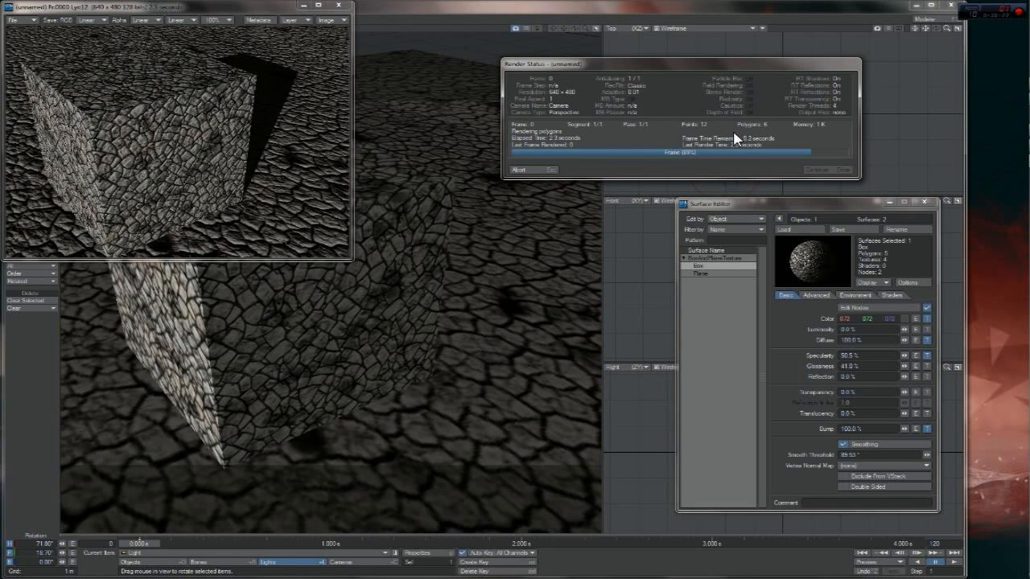
key(Return)
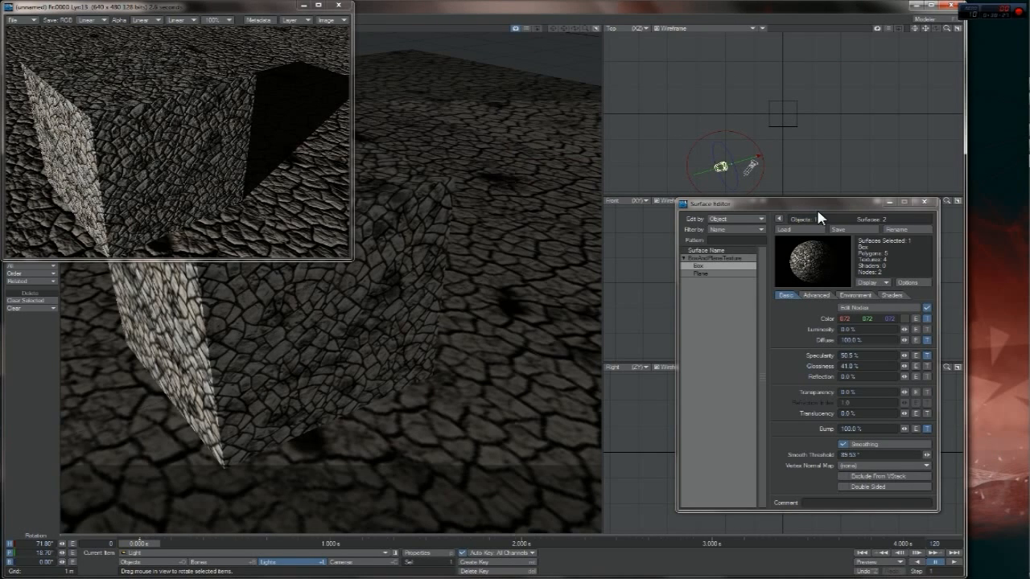
Move and rotate the camera to a pitch of about 23°, place the render window beside the camera view, and render the frame.
click(750, 169)
drag(809, 145, 796, 146)
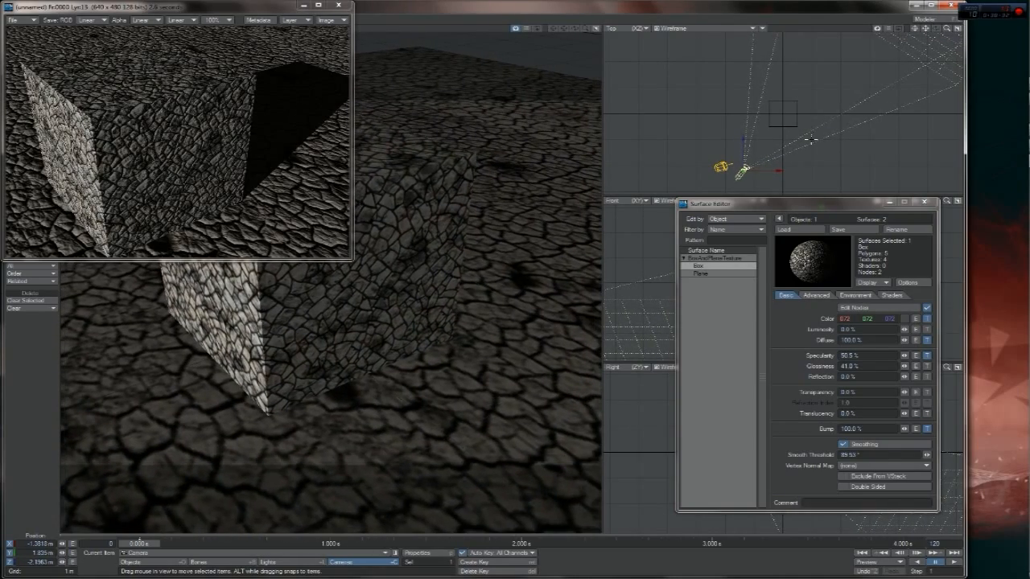
drag(272, 6, 722, 66)
drag(375, 250, 336, 233)
drag(660, 78, 767, 152)
drag(550, 53, 244, 133)
key(y)
key(F9)
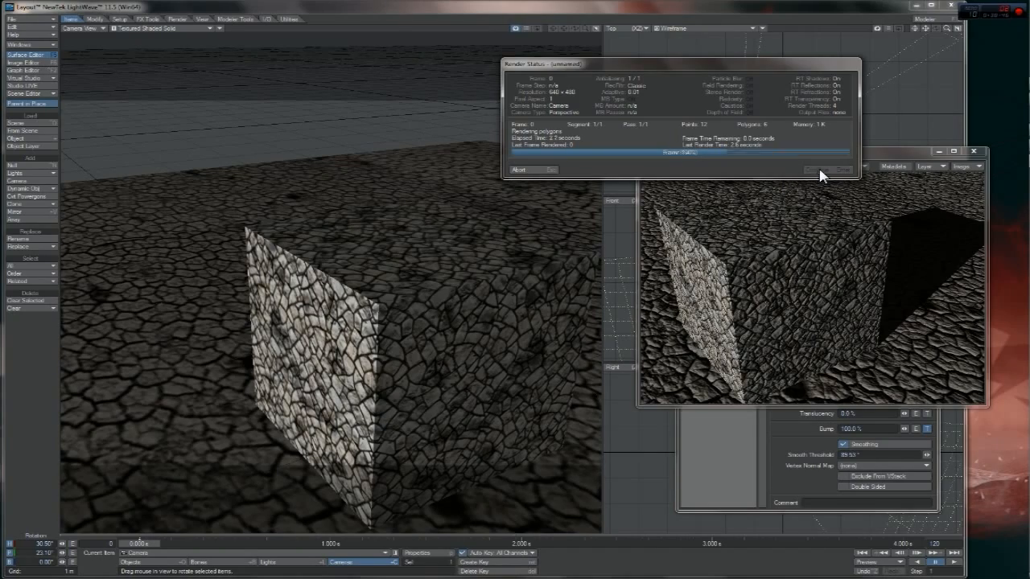
click(815, 170)
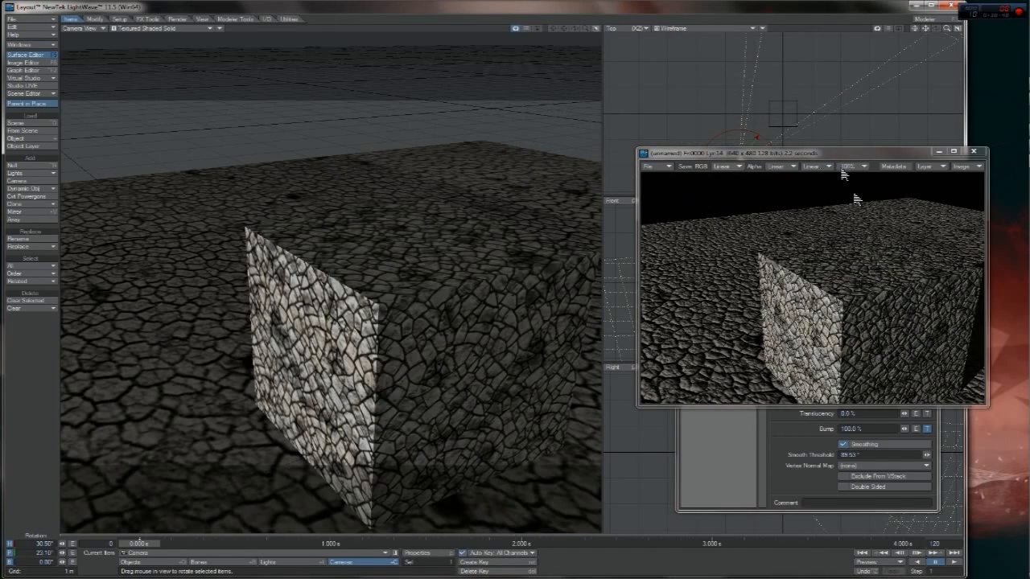
Rotate the camera to a pitch of about 30° to frame the whole box, close the old render window, and render the frame.
drag(413, 247, 418, 284)
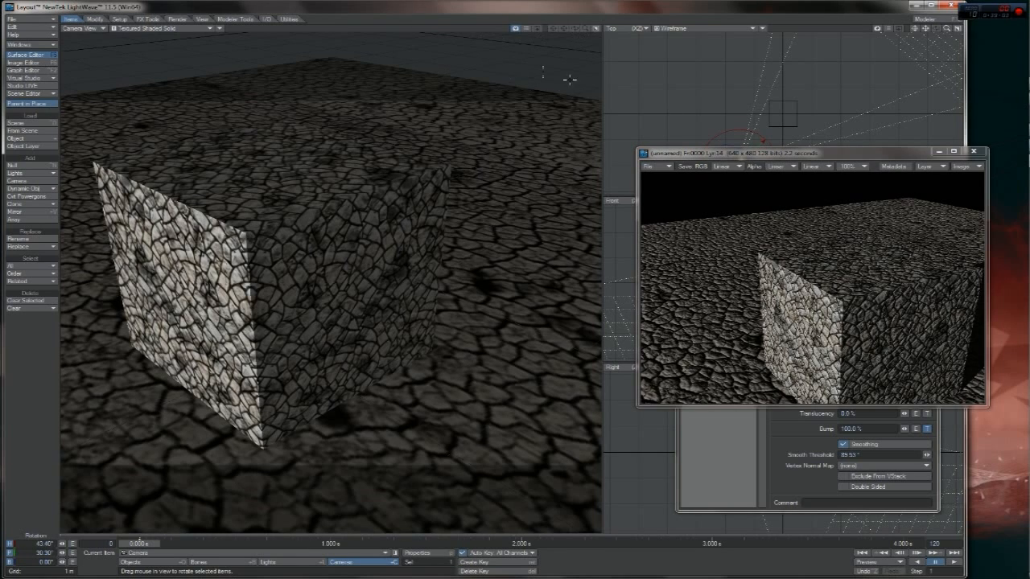
click(980, 155)
key(F9)
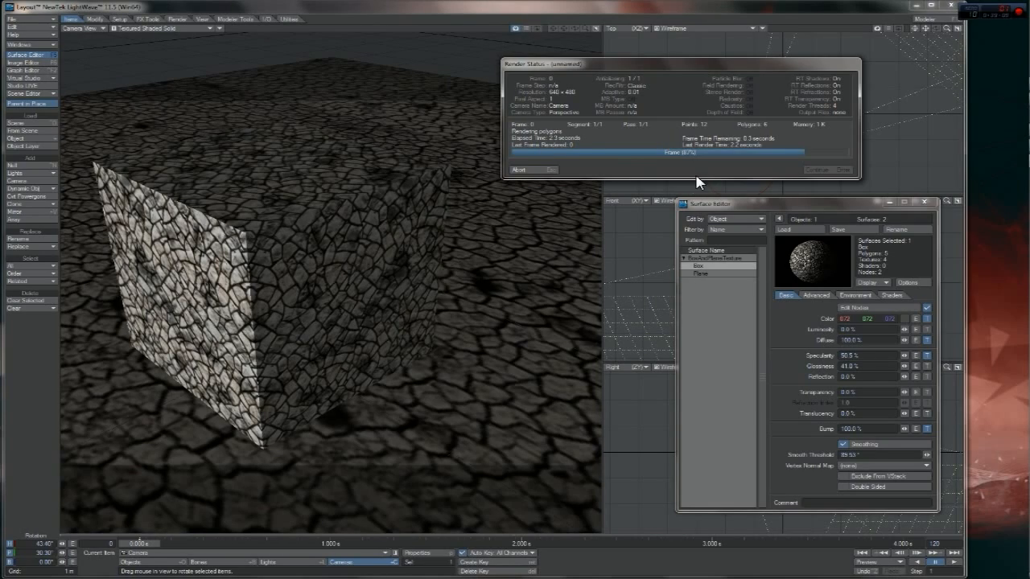
click(842, 170)
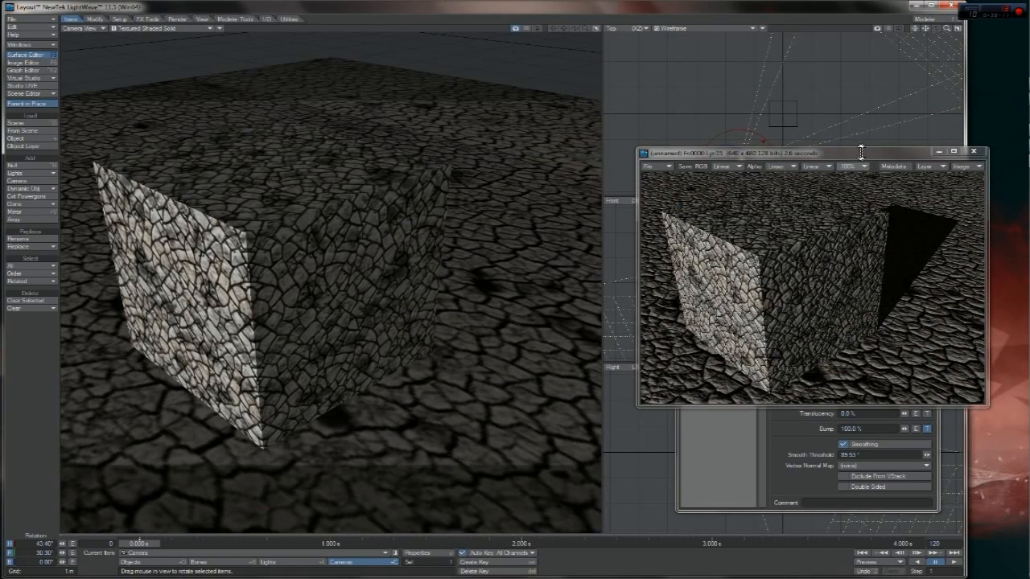
View the render full screen at 400% zoom and examine the bump relief on the box's faces, the shadow and the ground.
drag(764, 155, 422, 148)
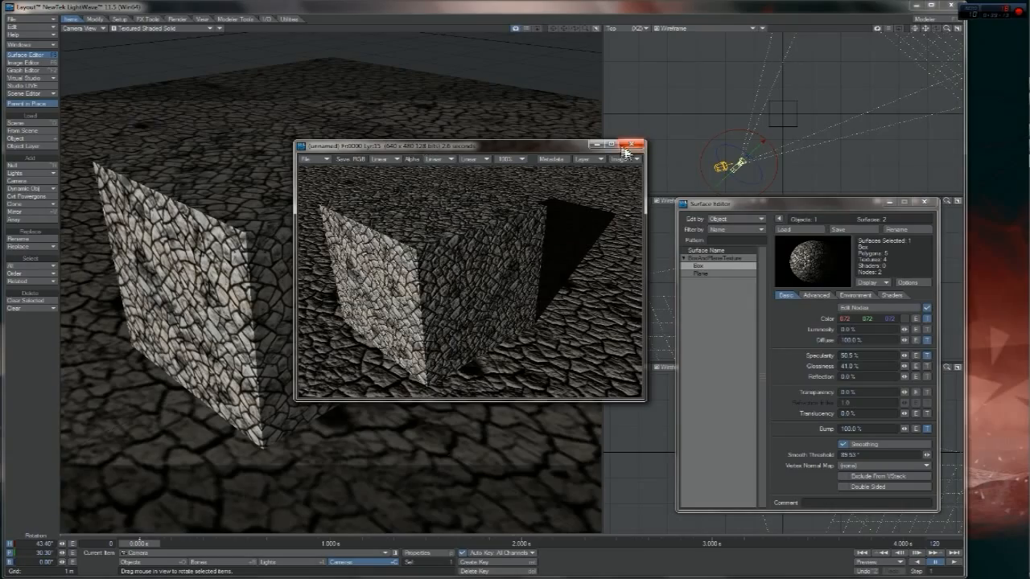
click(612, 145)
click(222, 16)
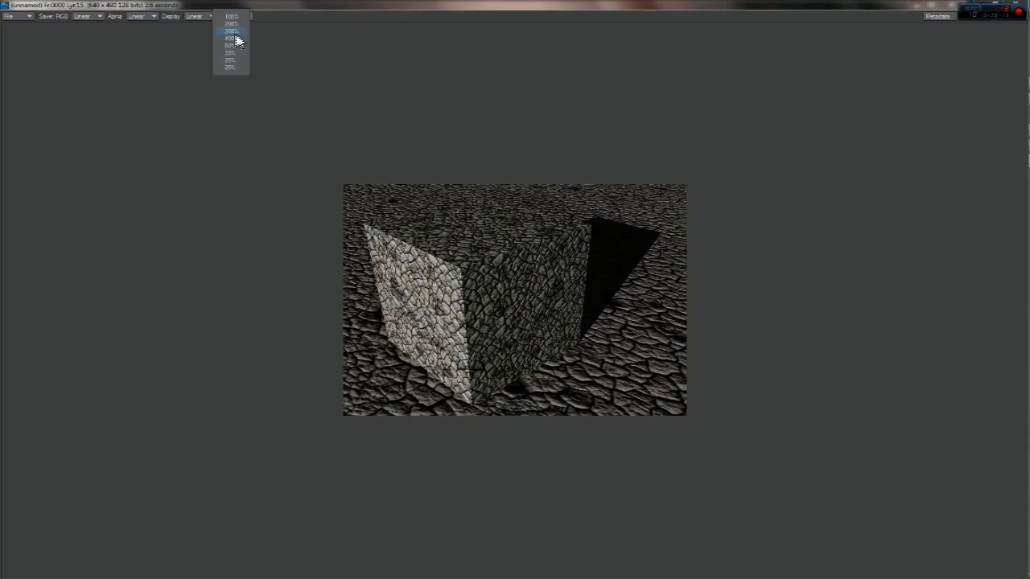
click(230, 39)
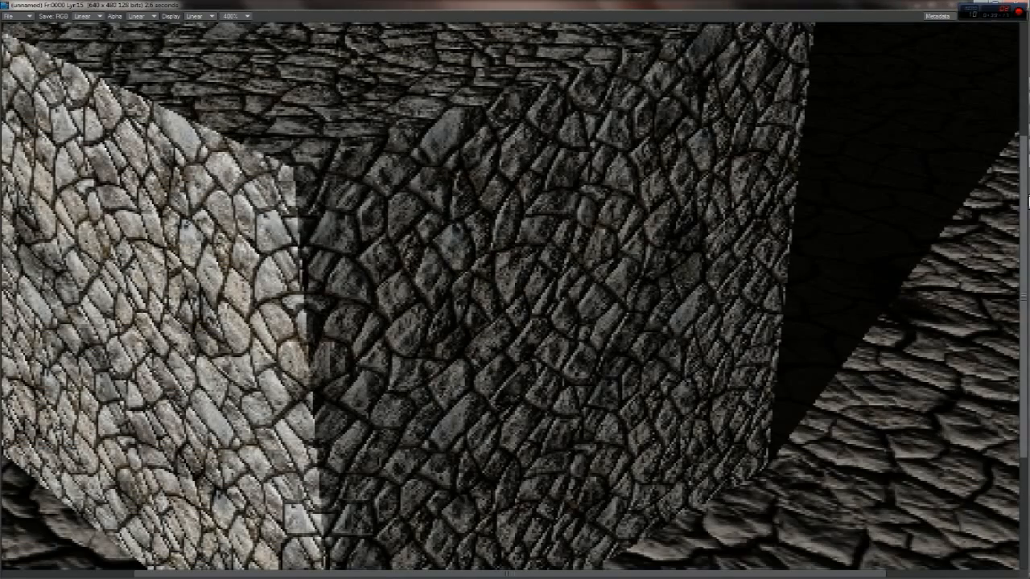
drag(1020, 172, 1027, 149)
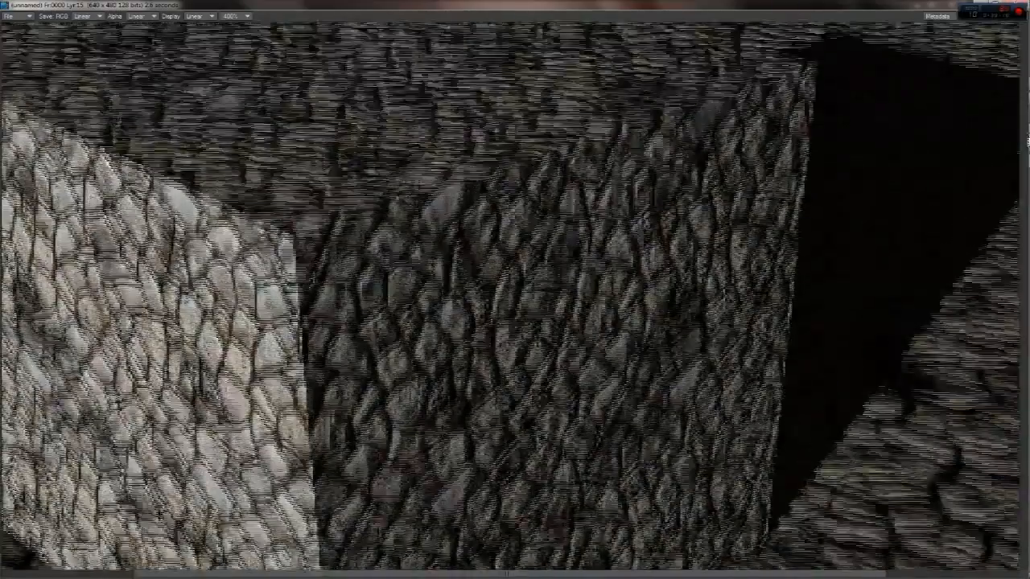
drag(777, 572, 837, 555)
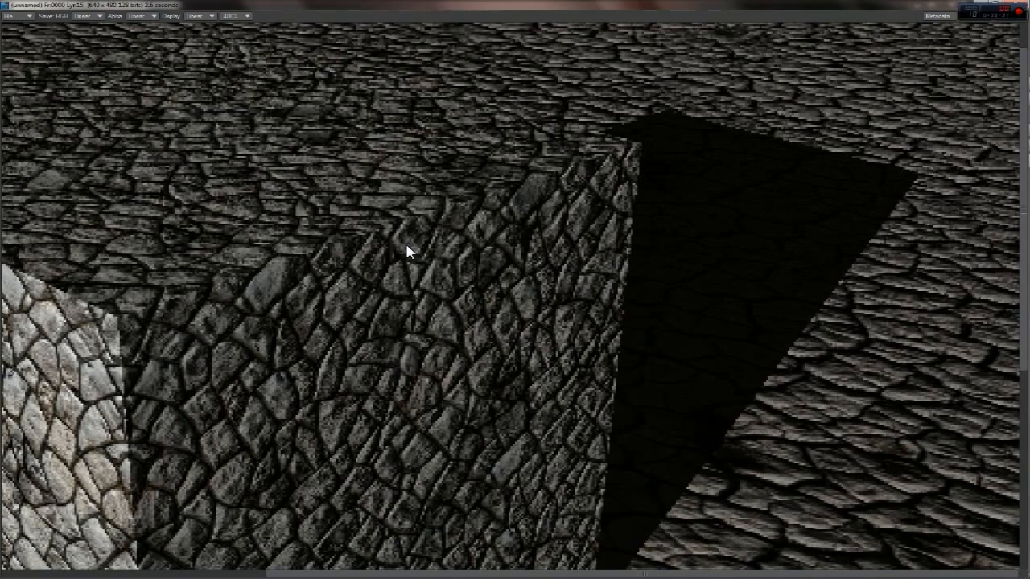
drag(1018, 121, 1027, 187)
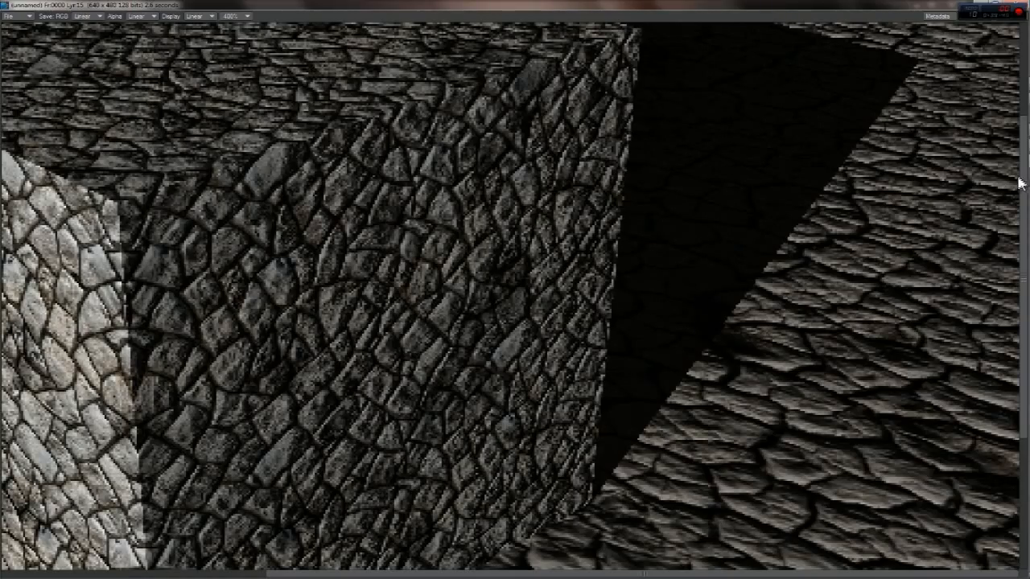
Examine the top of the enlarged render, take the window out of full screen, set its zoom to 100%, and reposition it over the camera view.
drag(1019, 184, 1018, 144)
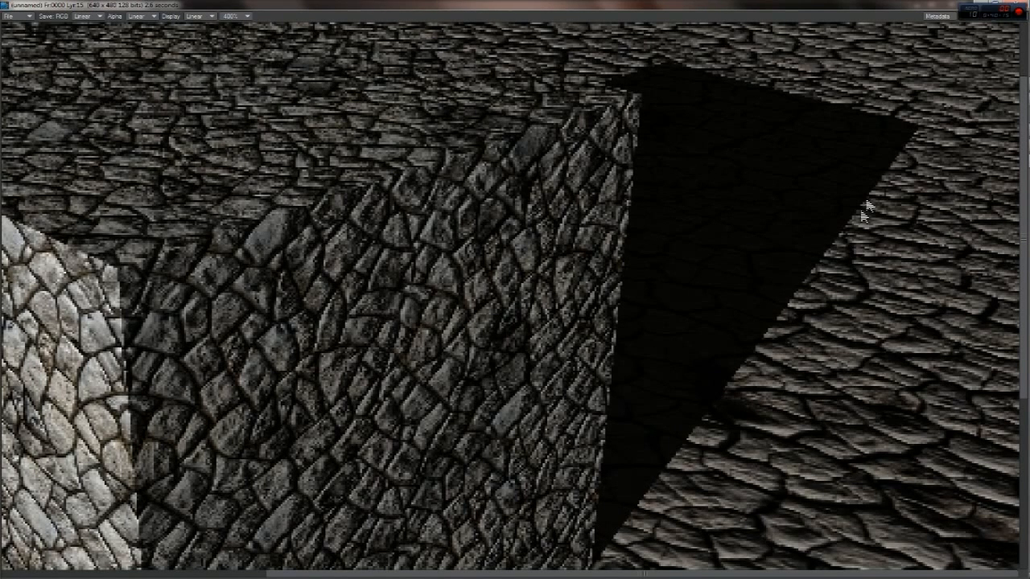
mouse_move(1022, 152)
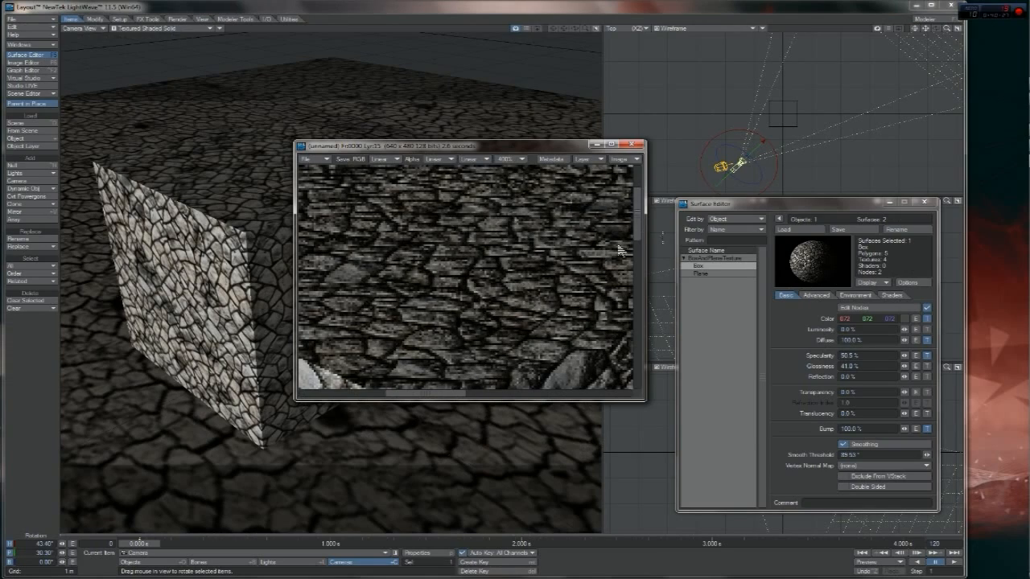
click(515, 159)
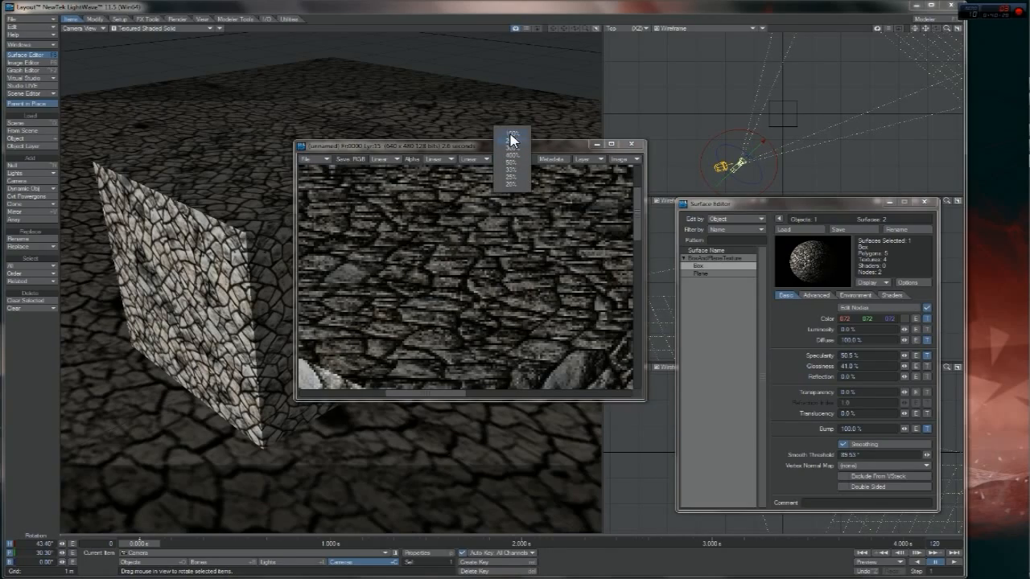
click(510, 140)
drag(497, 152, 406, 93)
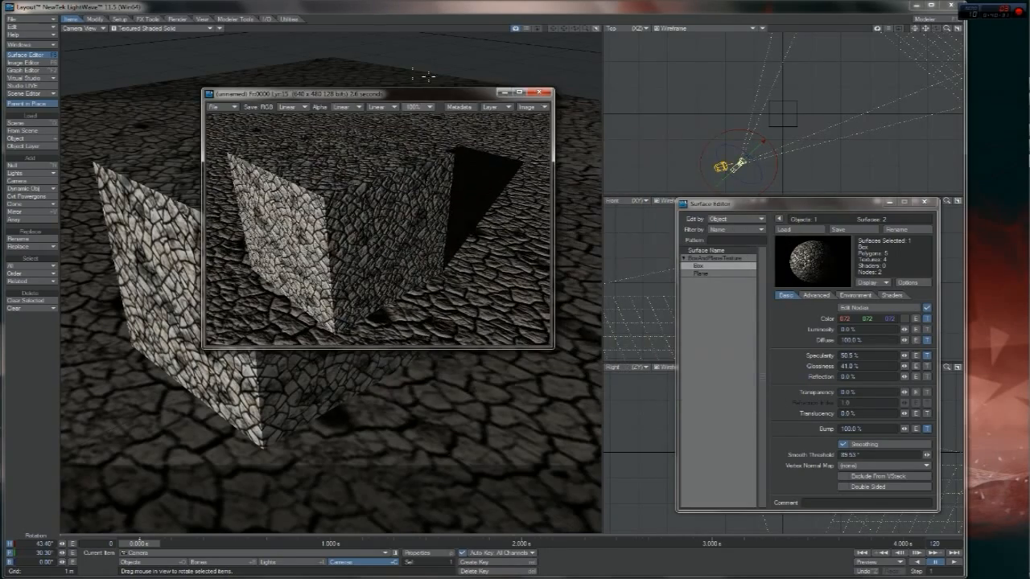
Select the light, change its type from Distant to Dome in its properties, and render the frame.
click(723, 166)
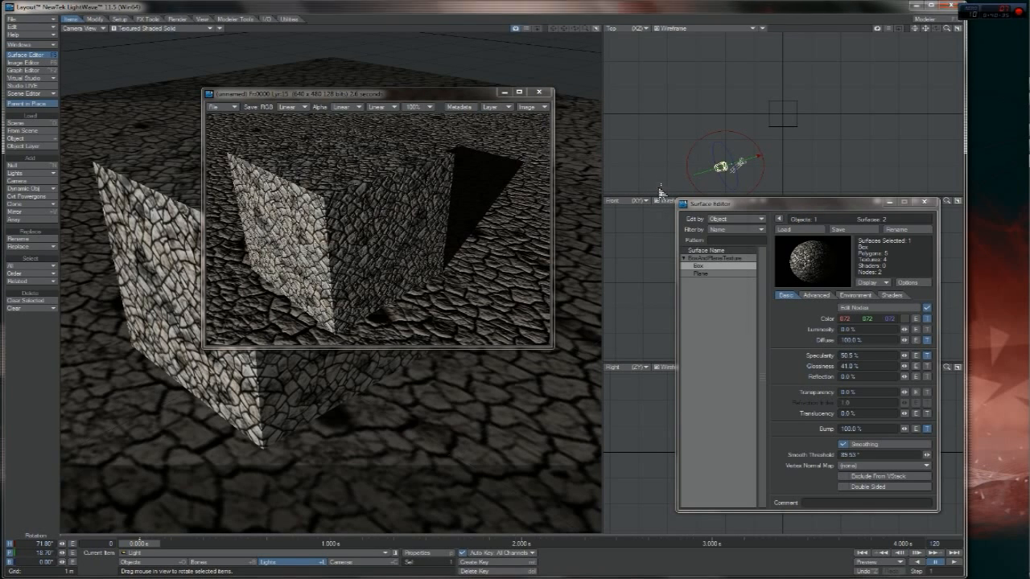
key(p)
drag(645, 186, 599, 162)
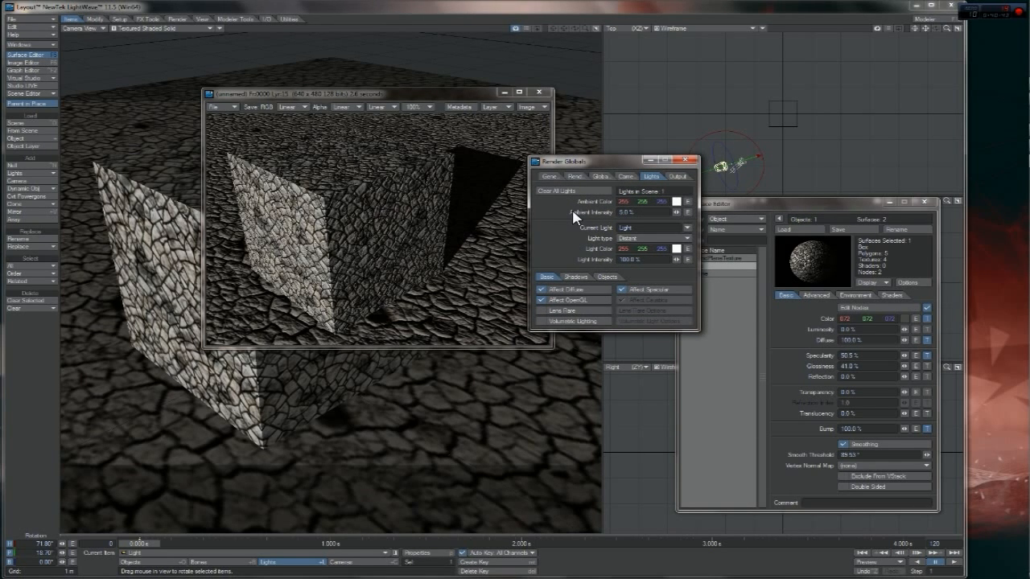
click(674, 238)
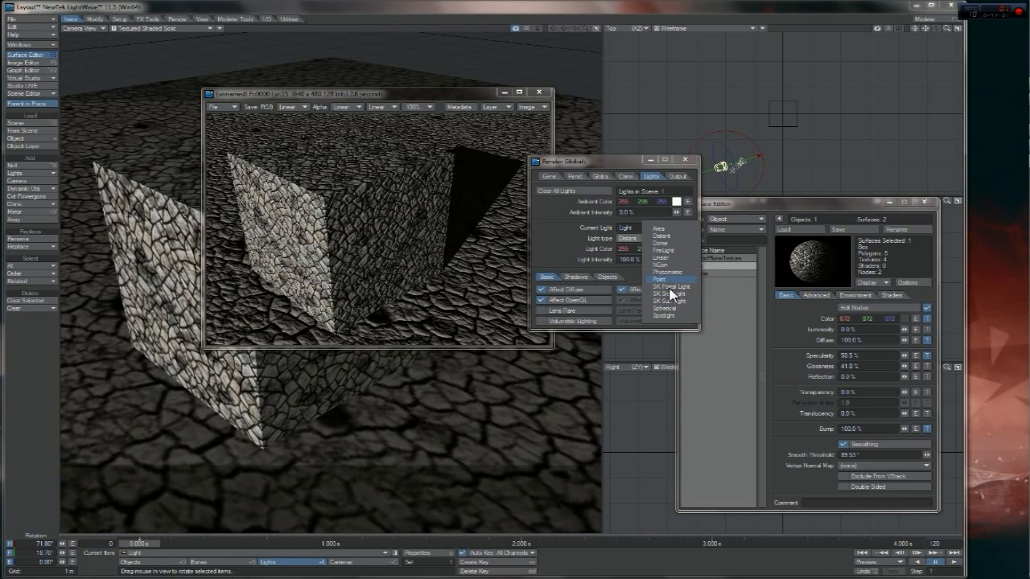
click(662, 242)
drag(597, 165, 650, 132)
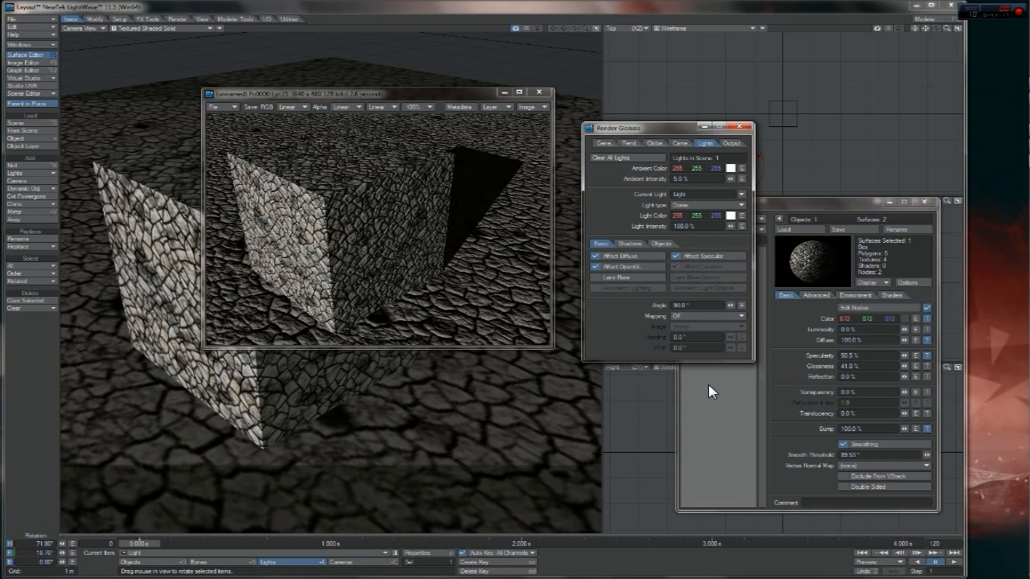
key(F9)
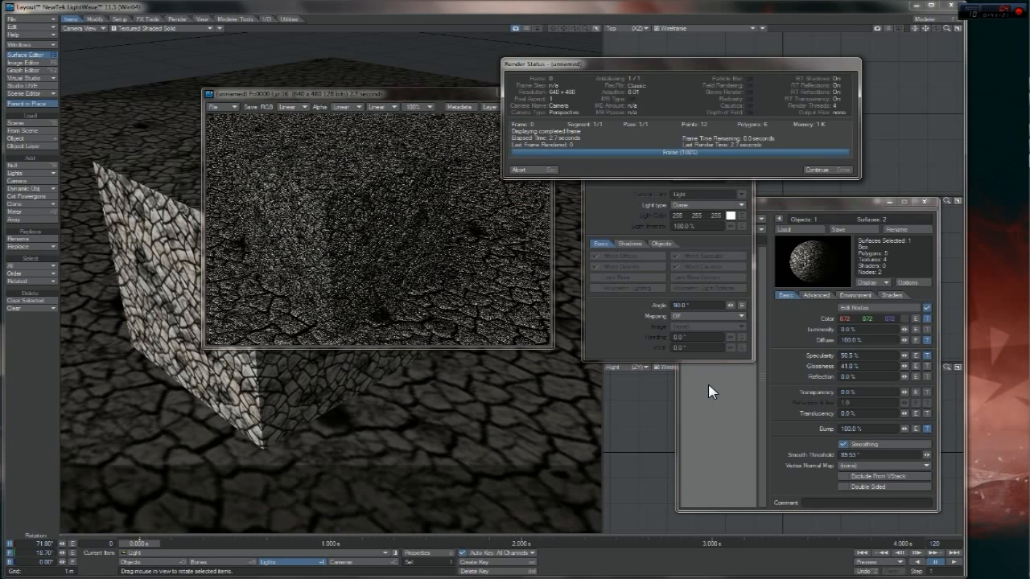
key(Escape)
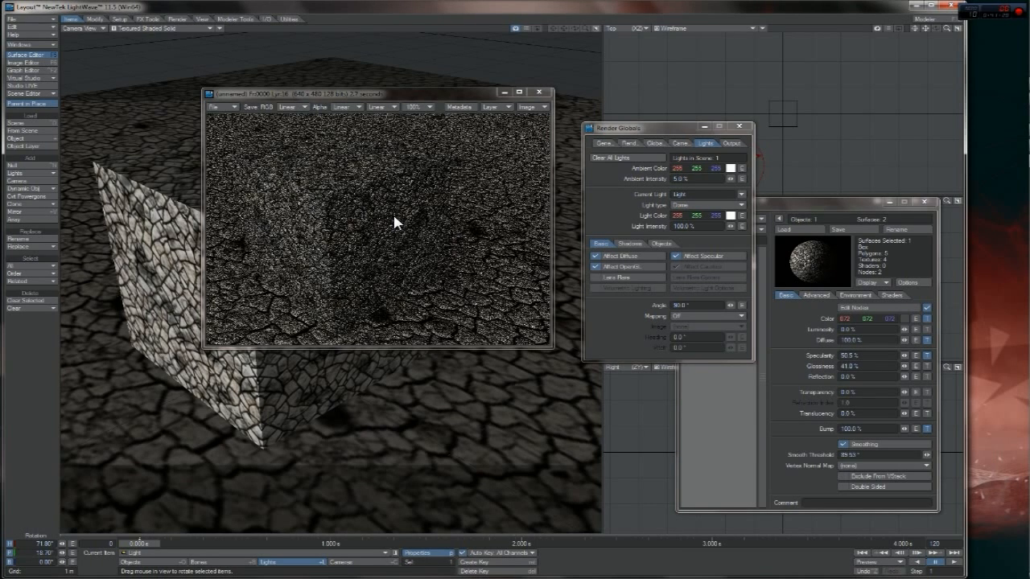
Set the dome light's angle to 20° and render the frame.
click(683, 306)
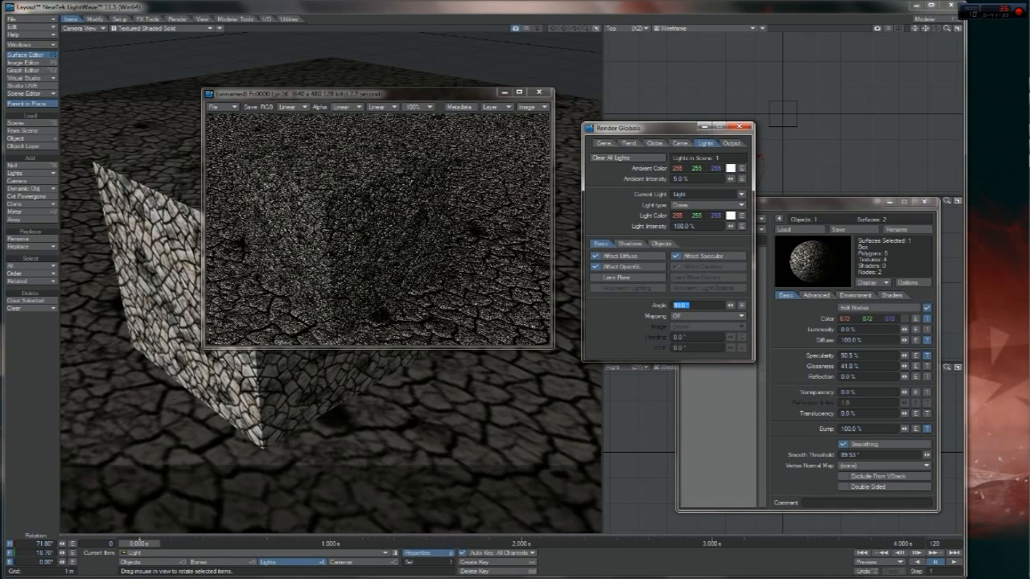
drag(649, 298, 826, 297)
click(717, 307)
click(711, 307)
drag(706, 309, 328, 310)
text(20)
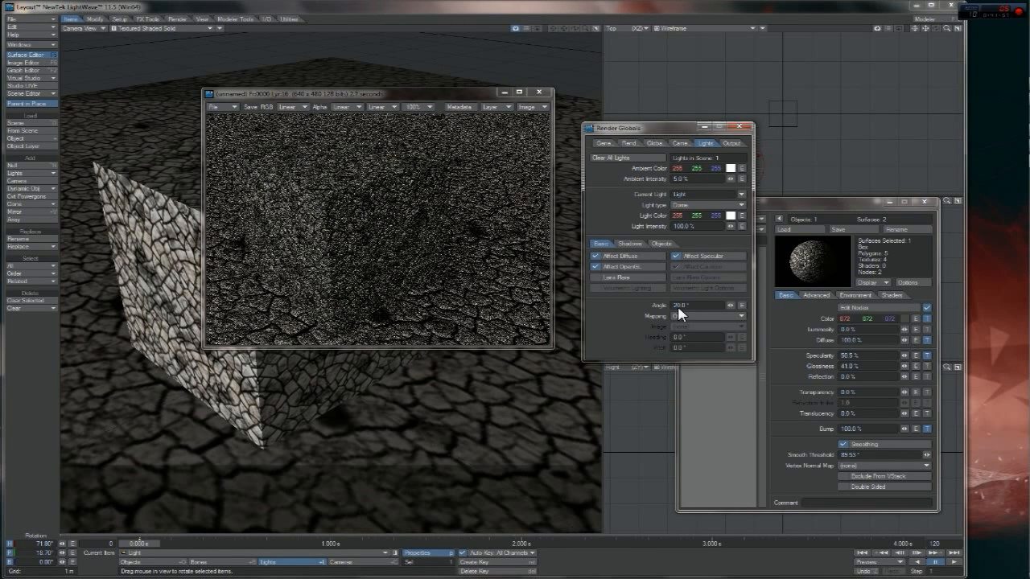
key(F9)
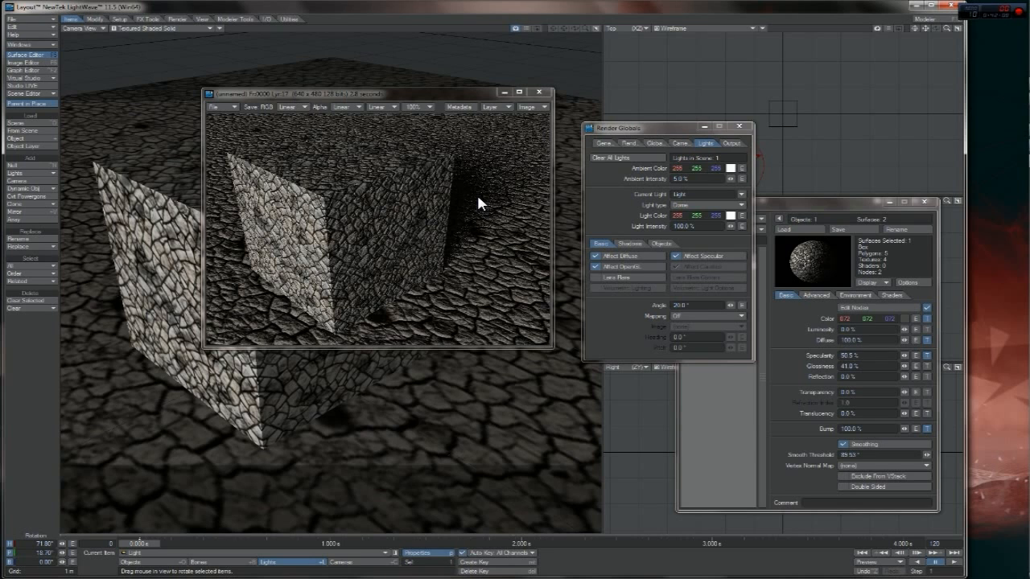
Lower the dome light's angle to 15° and render the frame to compare the shadow softness.
click(699, 306)
text(15)
key(Return)
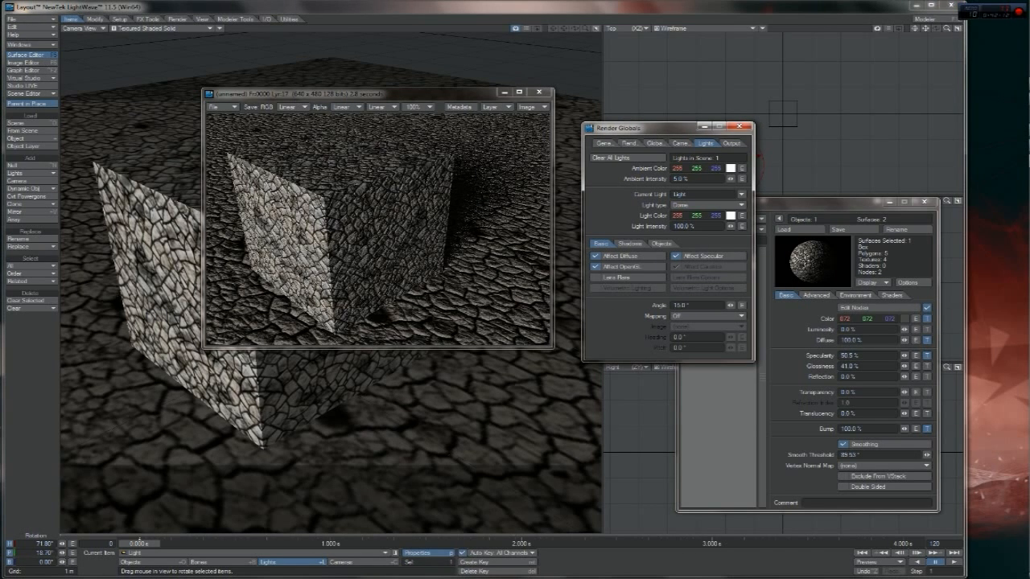
key(F9)
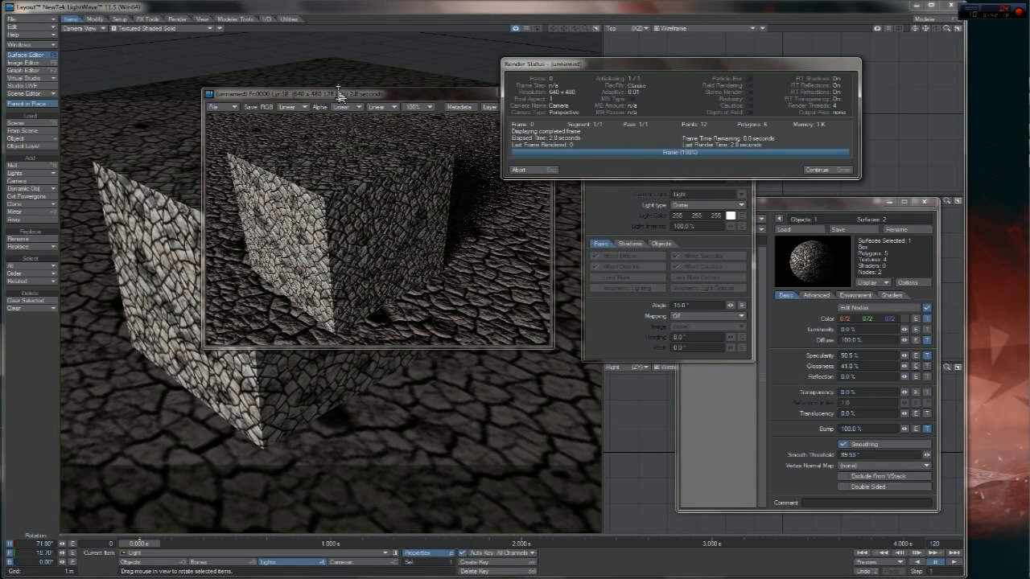
click(814, 169)
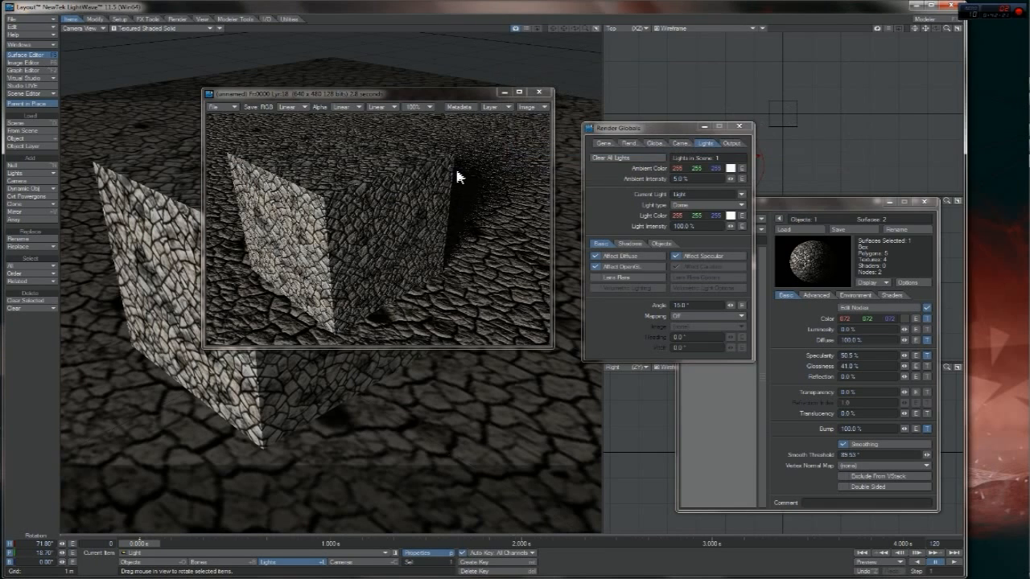
Raise the dome light's angle to 30° and render the frame.
click(692, 304)
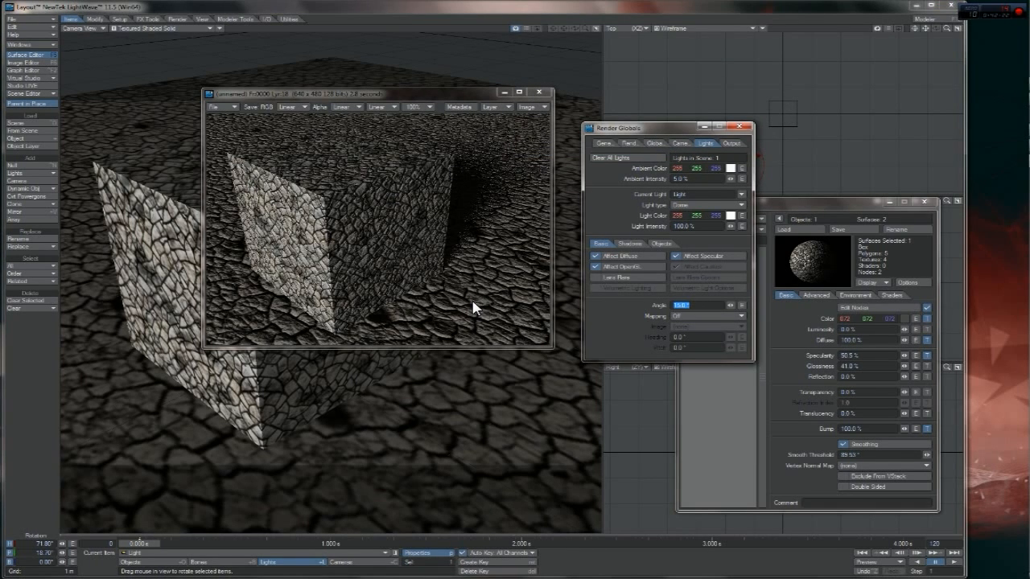
text(30)
key(F9)
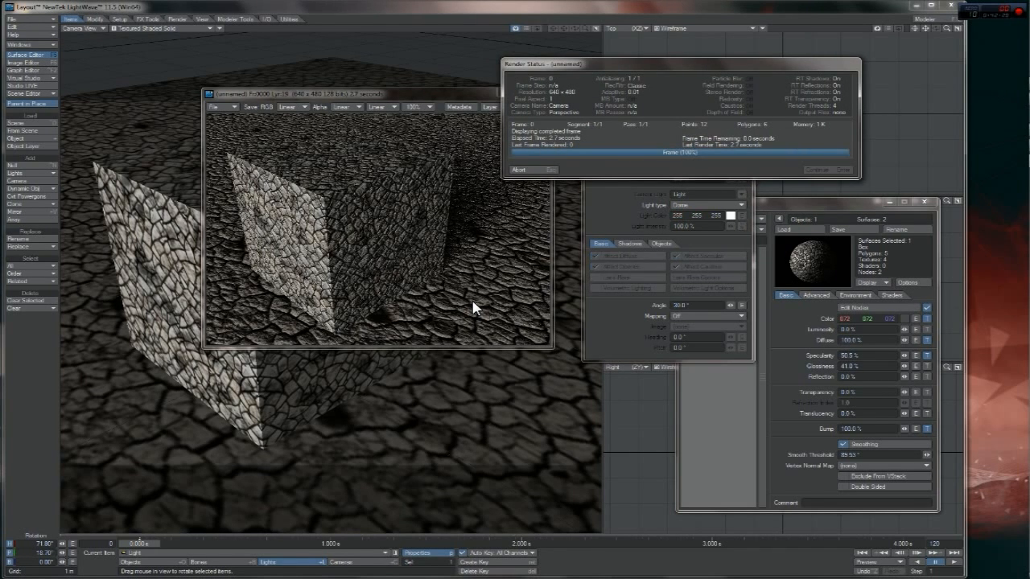
key(Return)
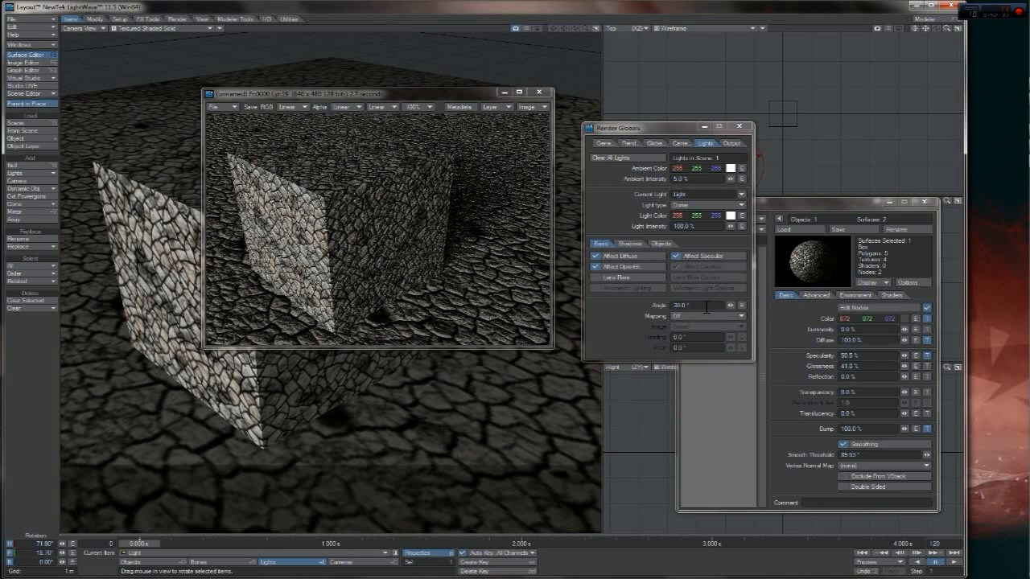
Reduce the dome light's angle to 25° and render the frame again.
drag(701, 306, 424, 245)
text(25)
key(Return)
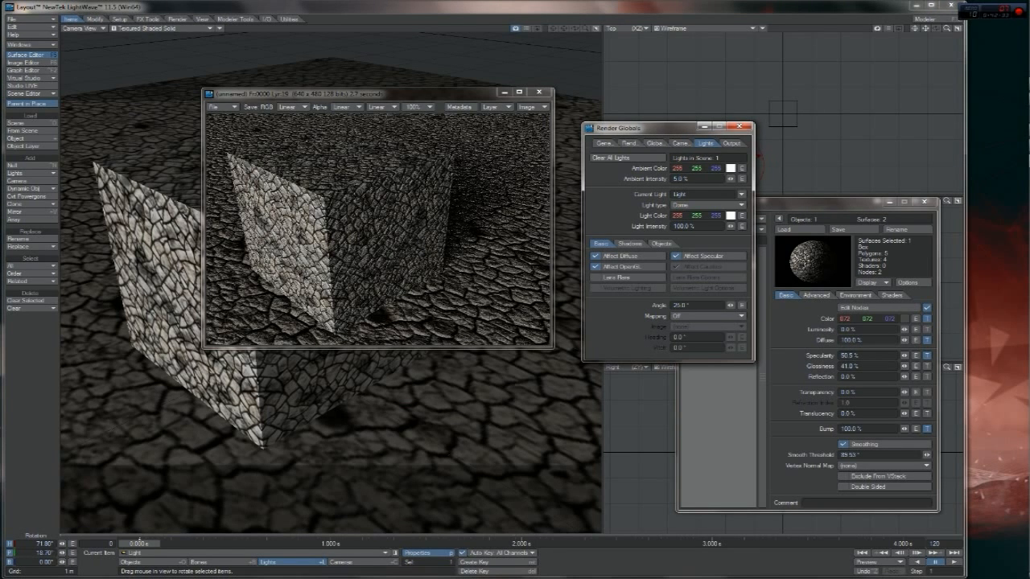
key(F9)
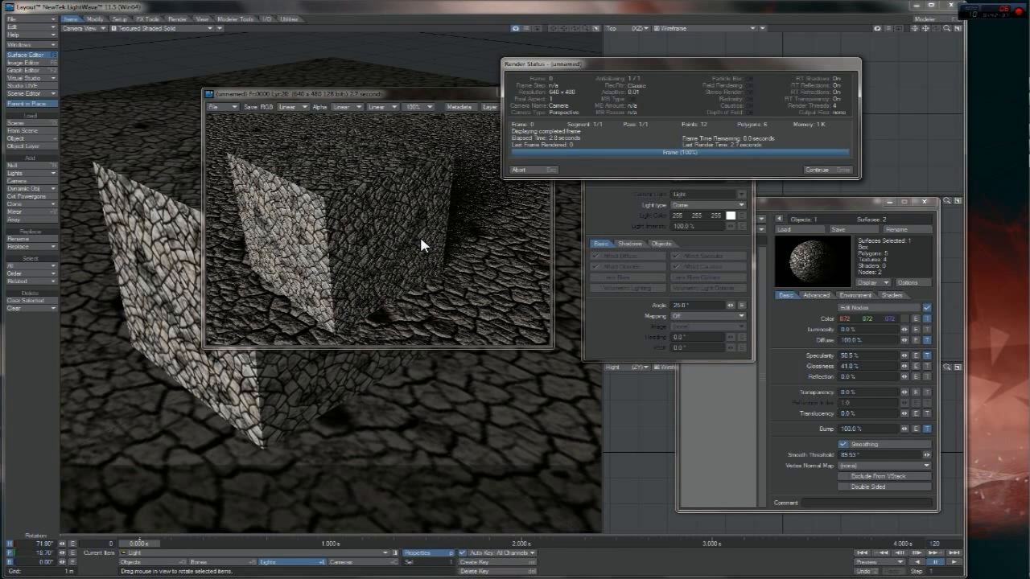
key(Escape)
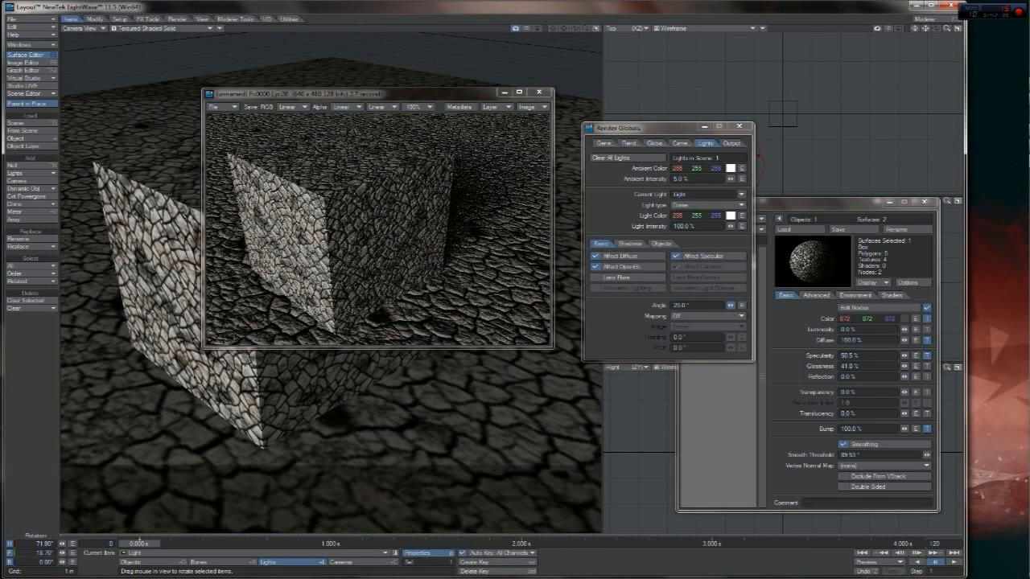
Fine-tune the dome light's angle down to 21.5° and render the frame.
drag(731, 306, 729, 306)
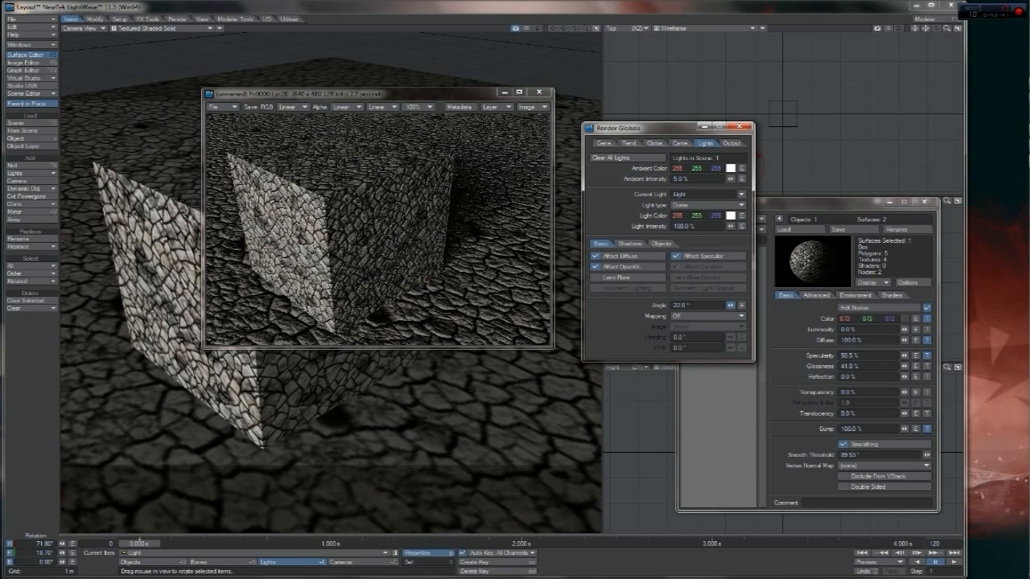
drag(731, 306, 731, 306)
key(F9)
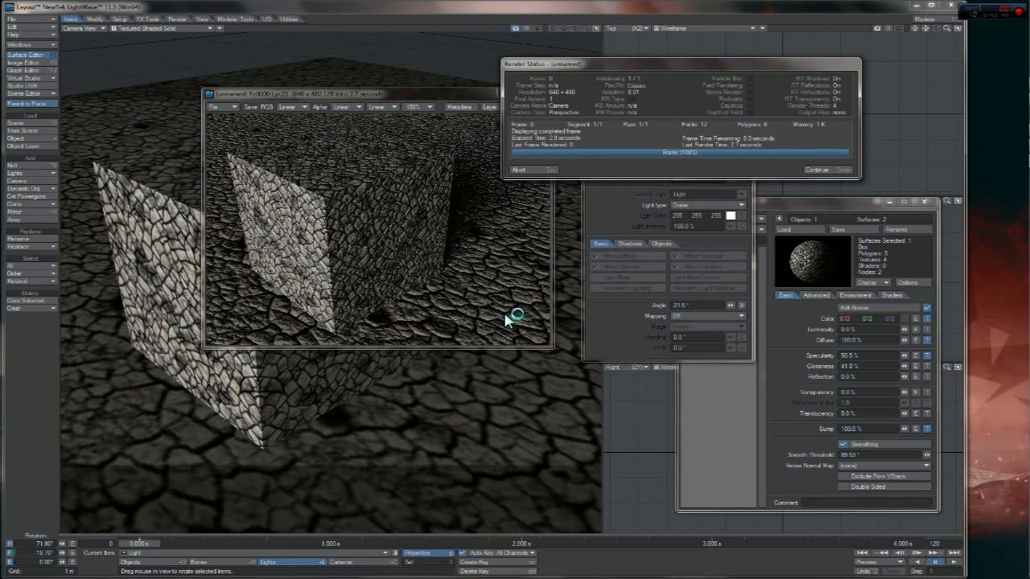
key(Return)
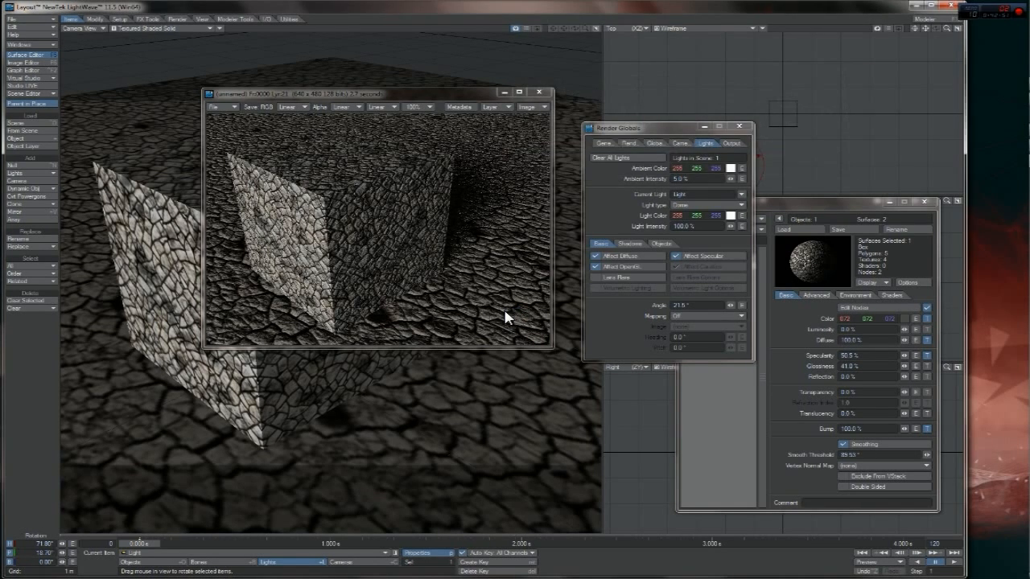
Adjust the dome light's angle to 21° and render the frame.
drag(731, 307, 735, 307)
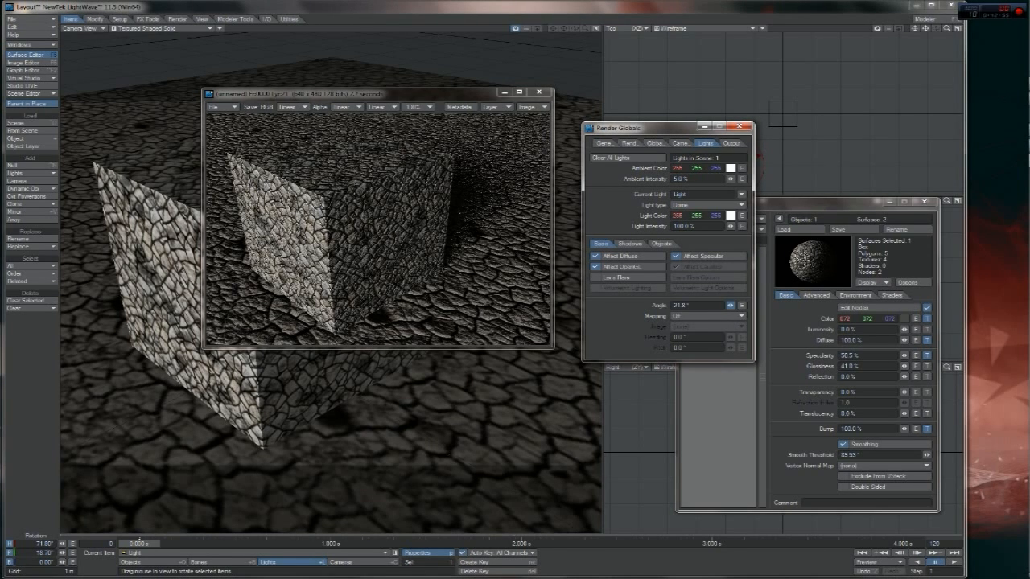
drag(732, 306, 733, 308)
key(F9)
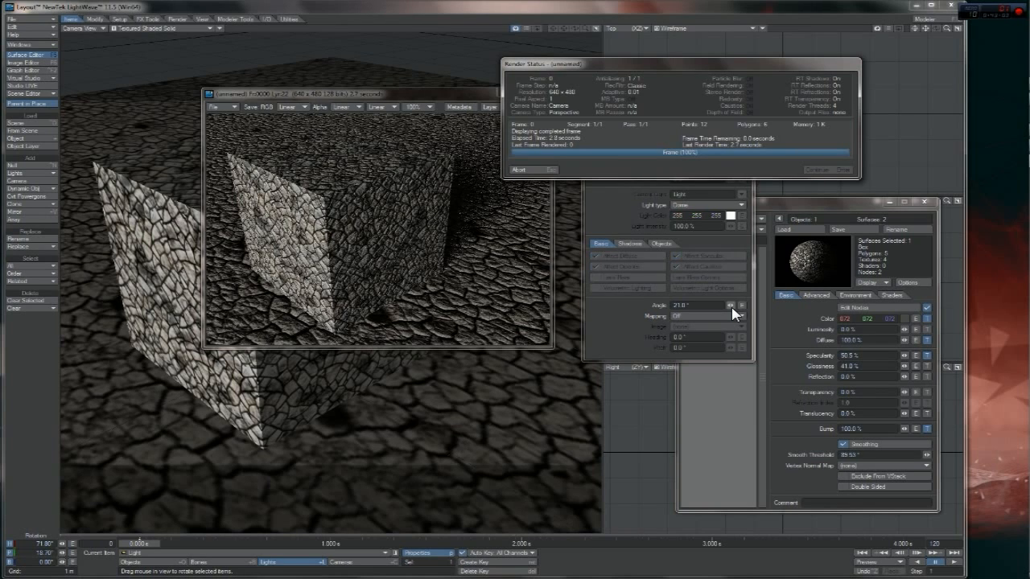
Set the dome light's angle to 20.5°, render the frame, and close the light properties.
click(732, 308)
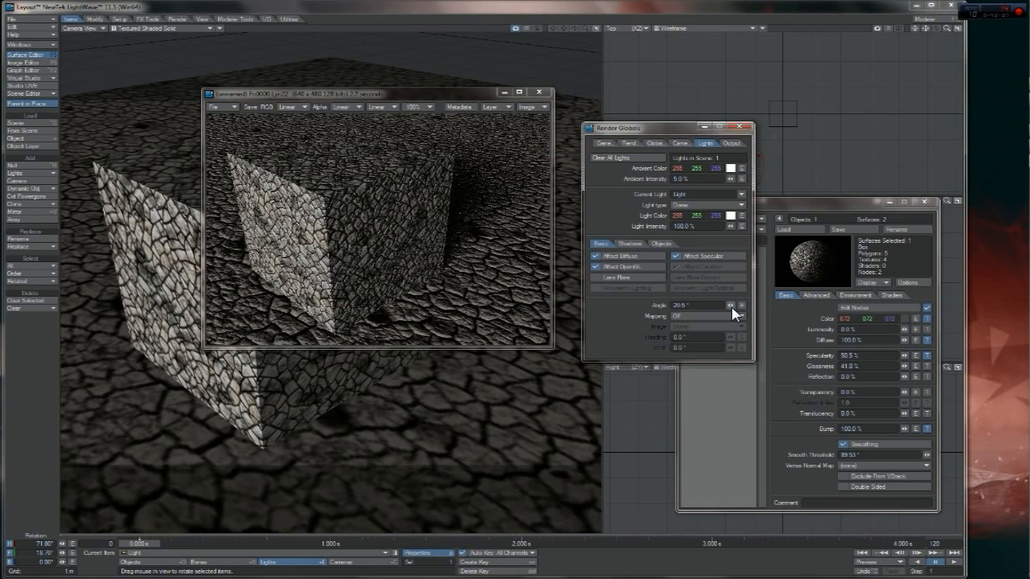
key(F9)
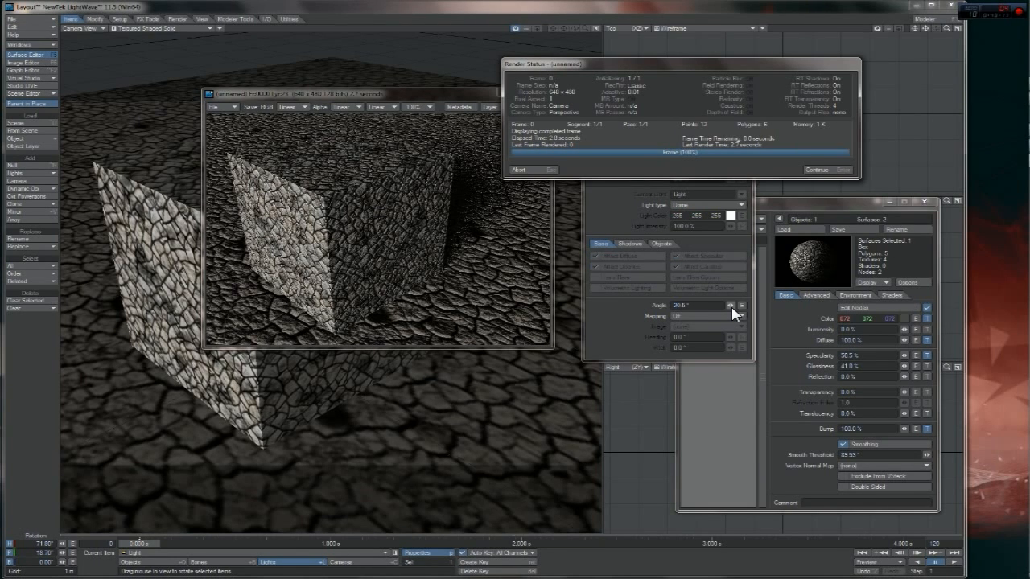
key(Escape)
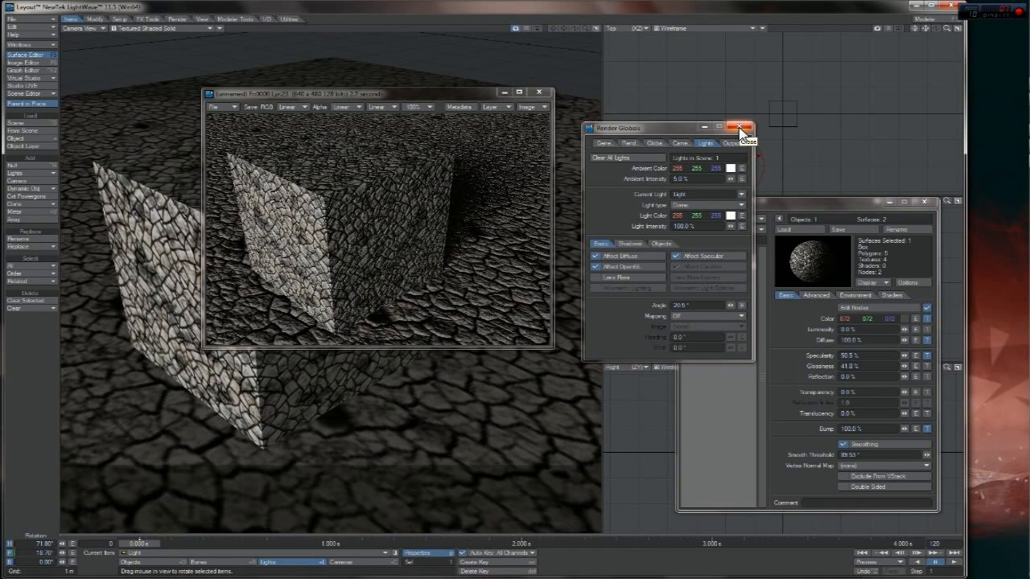
click(740, 128)
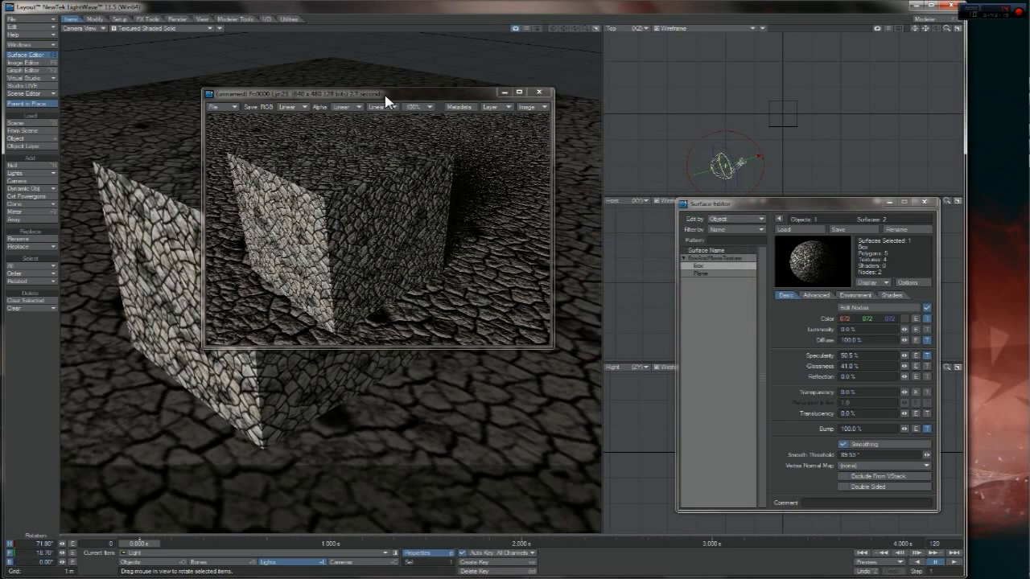
Reposition the render window, enlarge the image to examine the soft shadow beside the box, and return the zoom to 100%.
drag(354, 98, 367, 96)
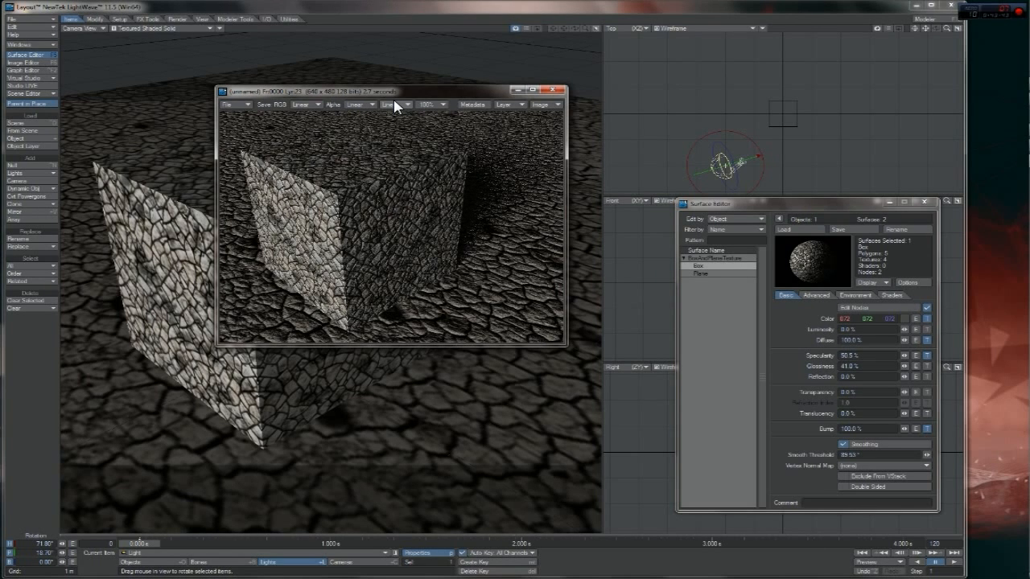
drag(413, 93, 458, 88)
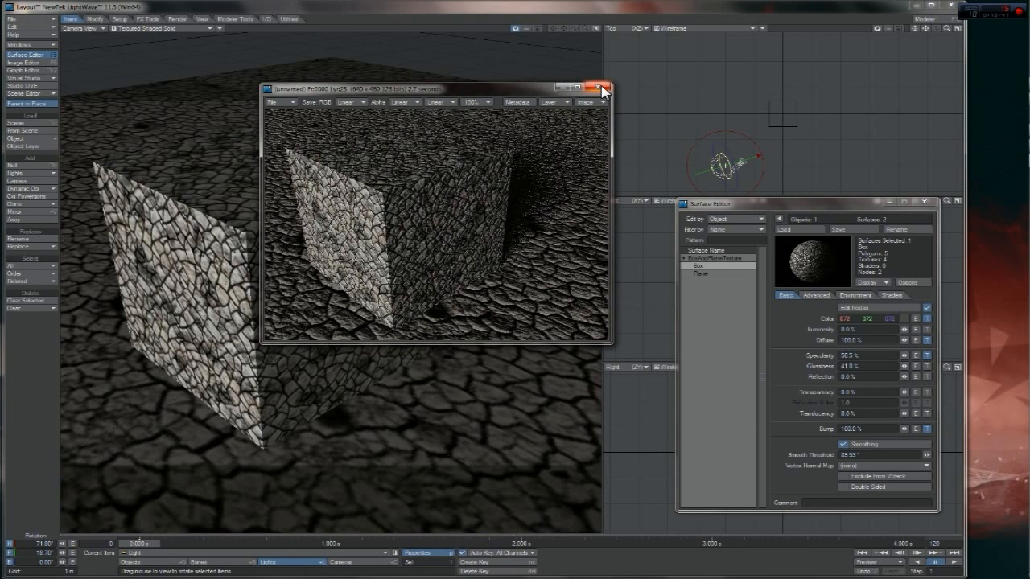
click(486, 102)
click(489, 104)
click(489, 104)
click(498, 115)
drag(437, 338, 544, 319)
drag(604, 244, 546, 206)
click(475, 102)
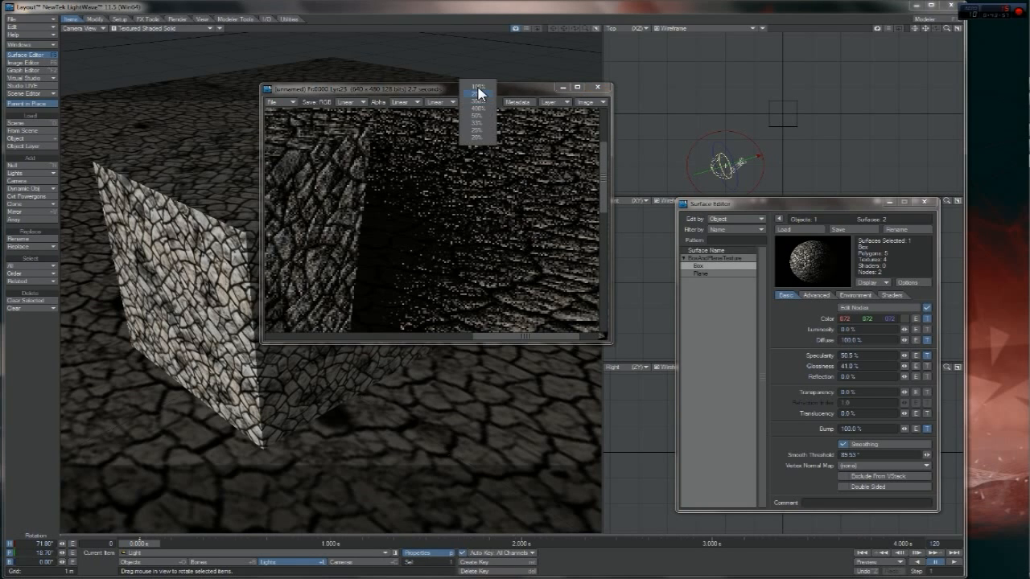
click(483, 90)
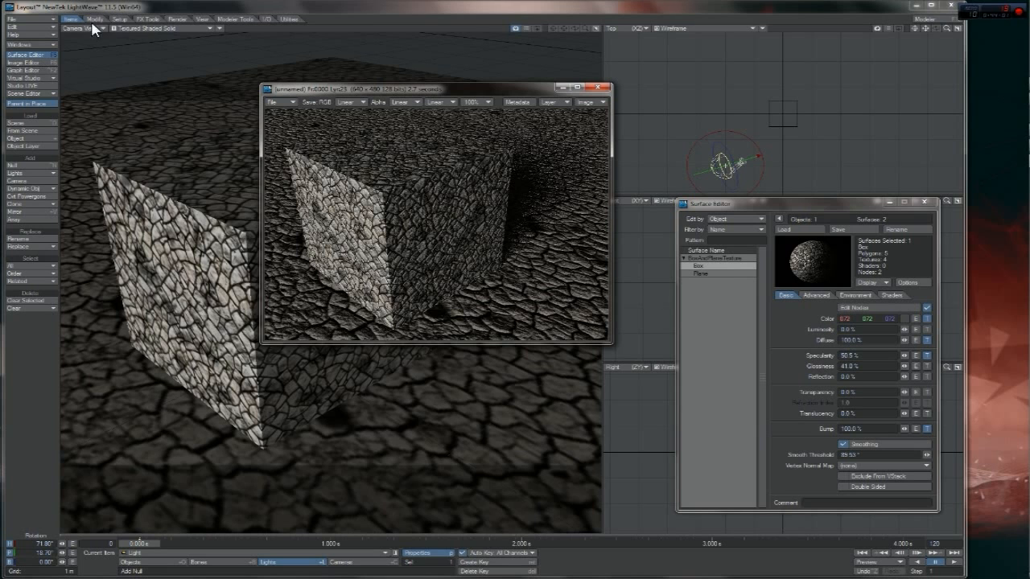
Open the Render Globals and look through the camera, render and global illumination settings.
click(177, 19)
click(26, 122)
drag(644, 127, 697, 122)
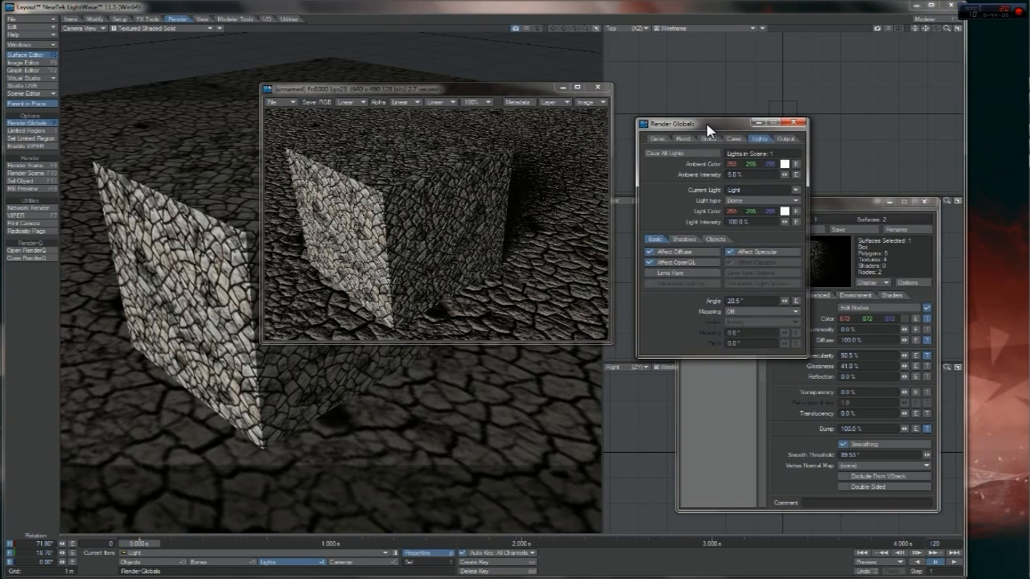
click(734, 141)
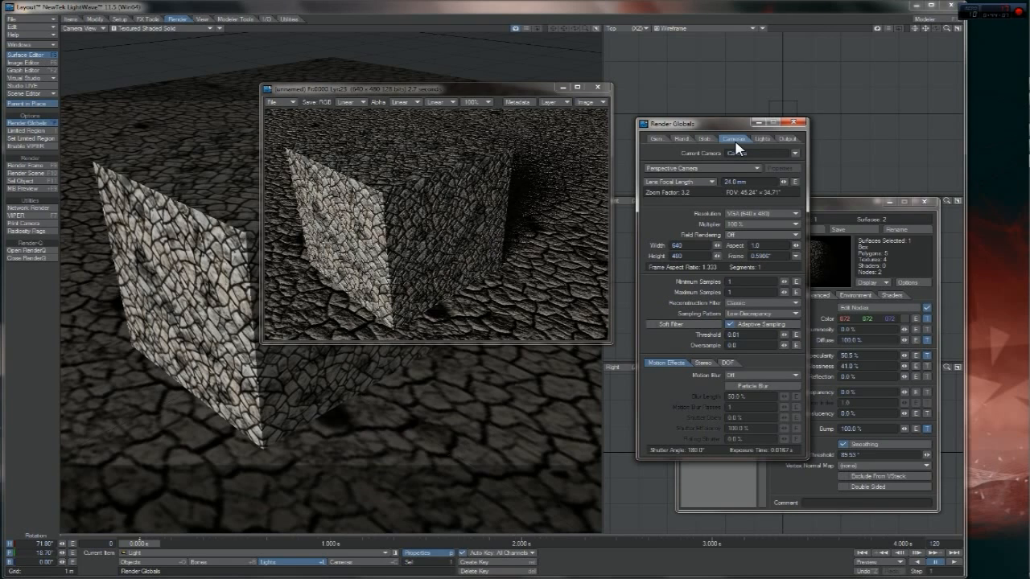
click(756, 292)
click(686, 138)
click(759, 238)
text(8)
key(Return)
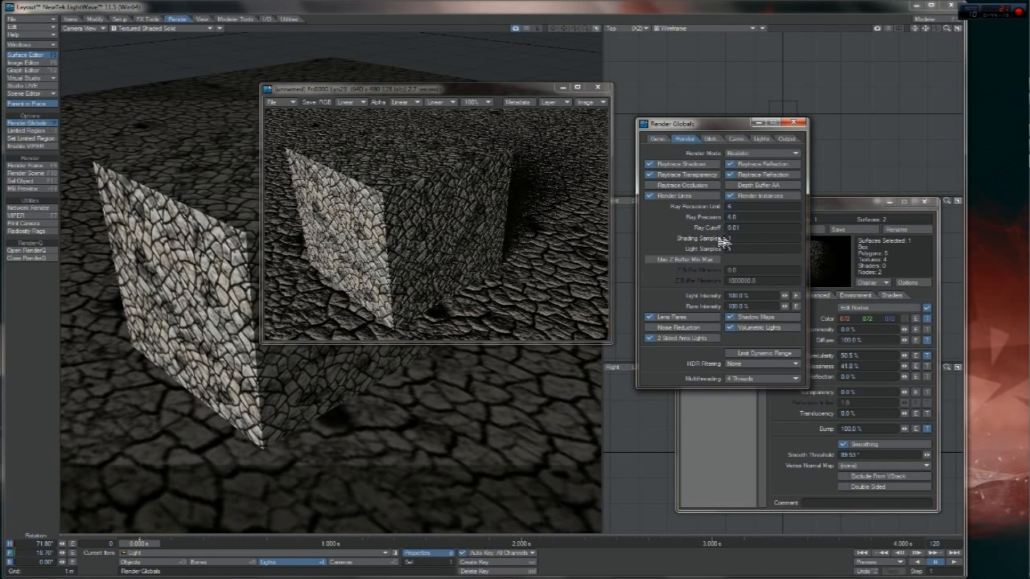
click(712, 140)
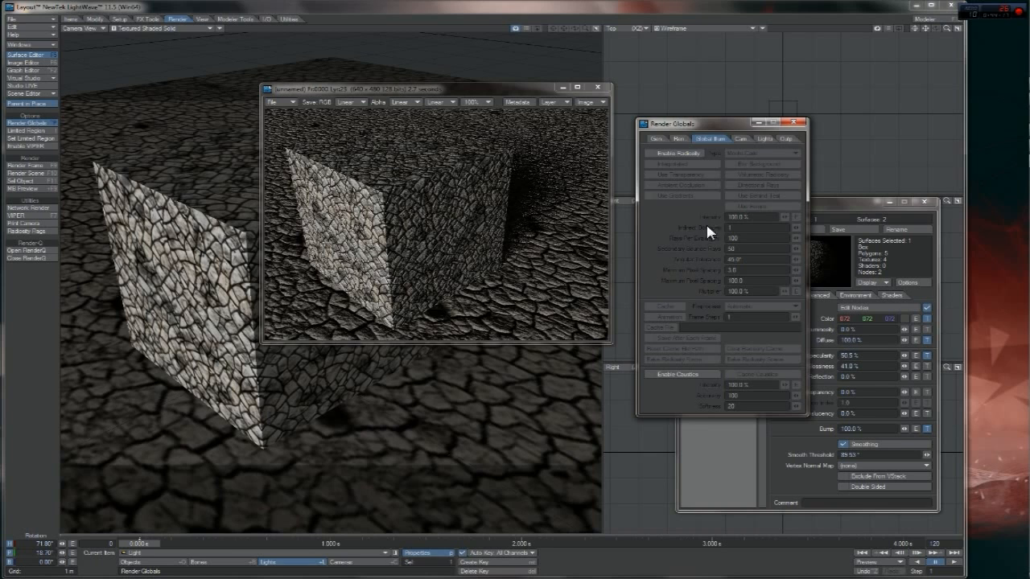
Set the camera's maximum samples to 4 and render the frame.
click(742, 139)
click(729, 292)
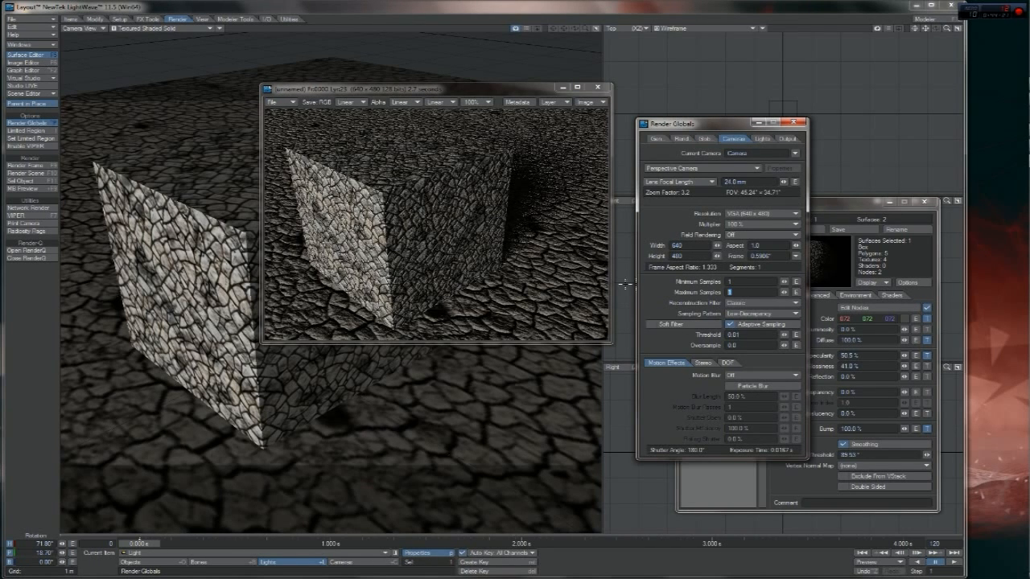
click(754, 290)
click(744, 285)
drag(784, 292, 778, 292)
key(F9)
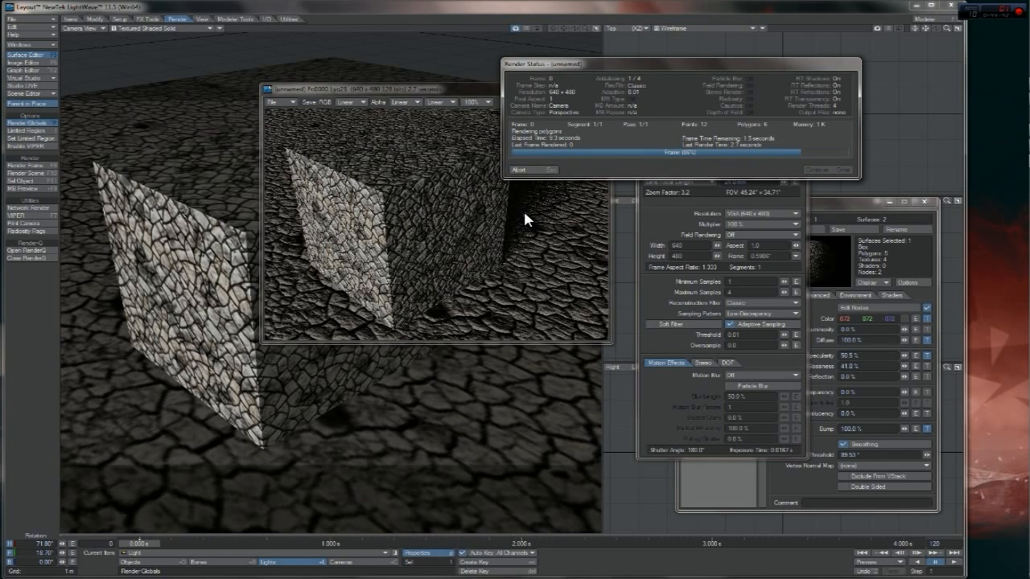
click(844, 170)
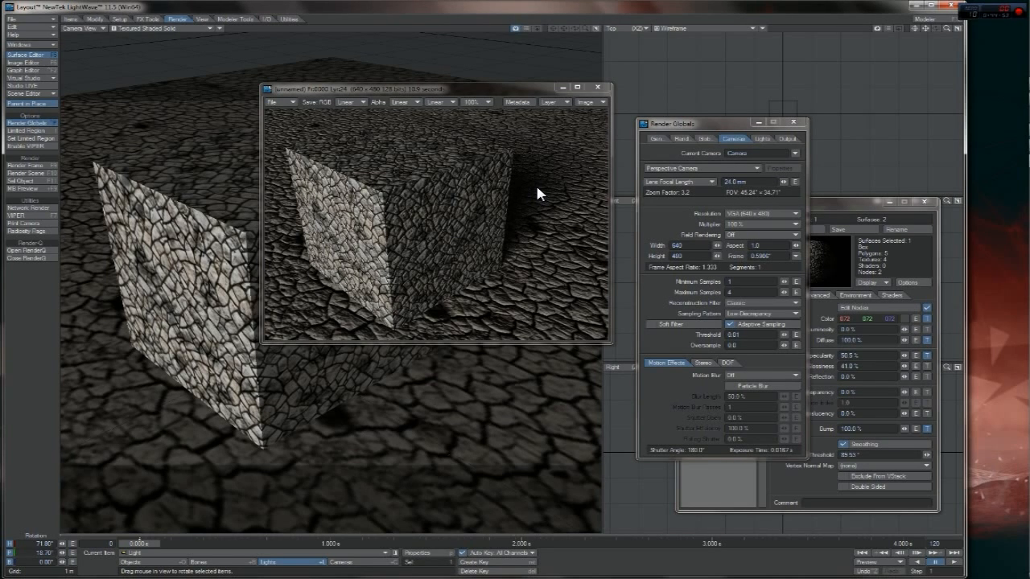
Enlarge the rendered image to 300%, examine the soft shadow beside the box, and return the zoom to 100%.
click(481, 102)
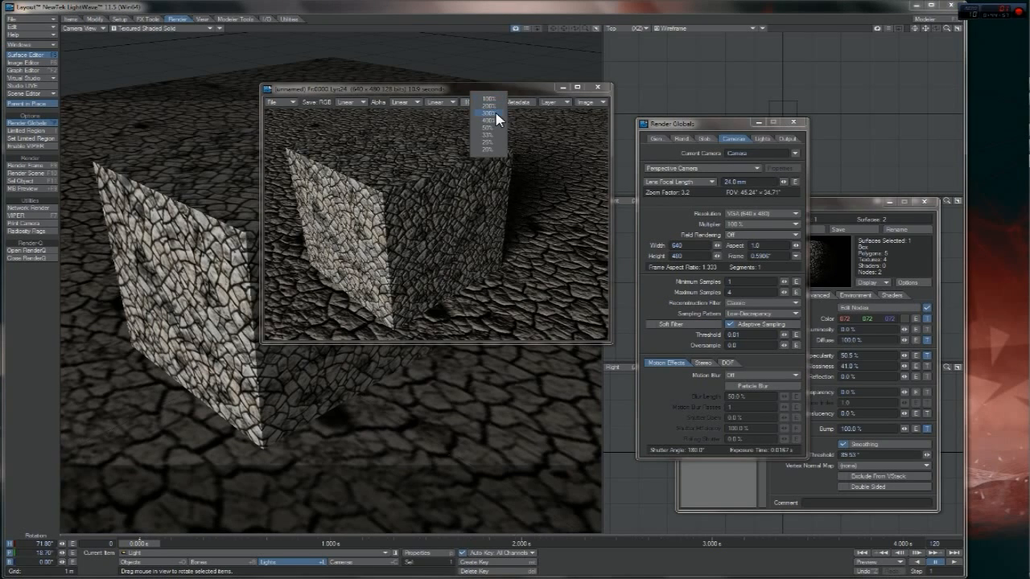
click(487, 126)
drag(486, 337, 556, 317)
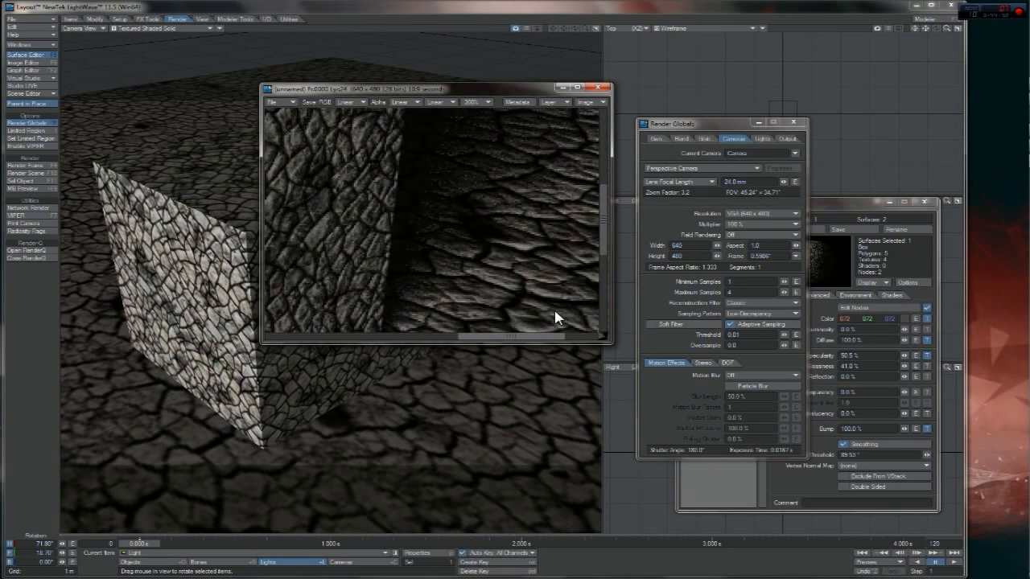
drag(604, 223, 605, 180)
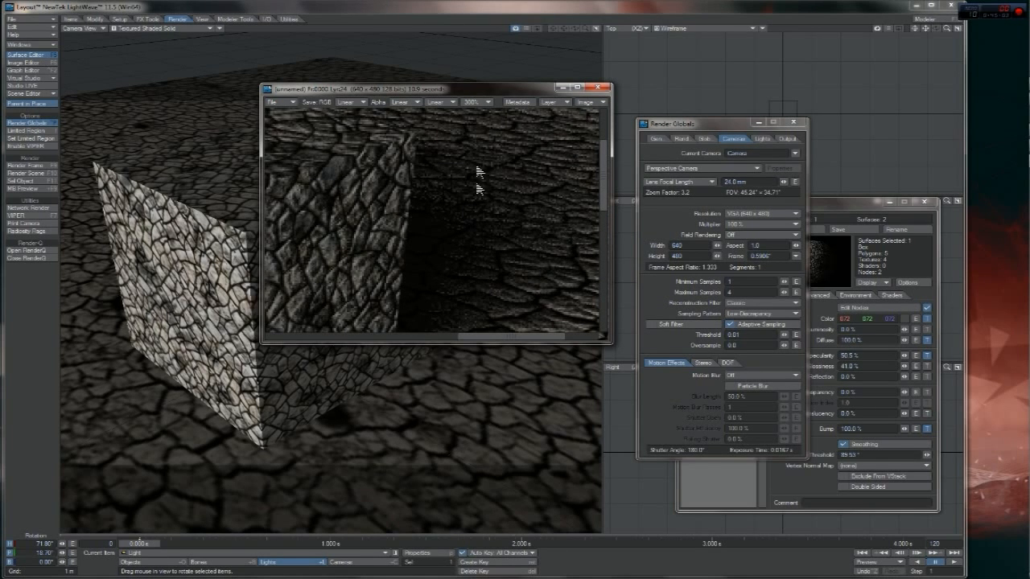
click(478, 102)
click(470, 101)
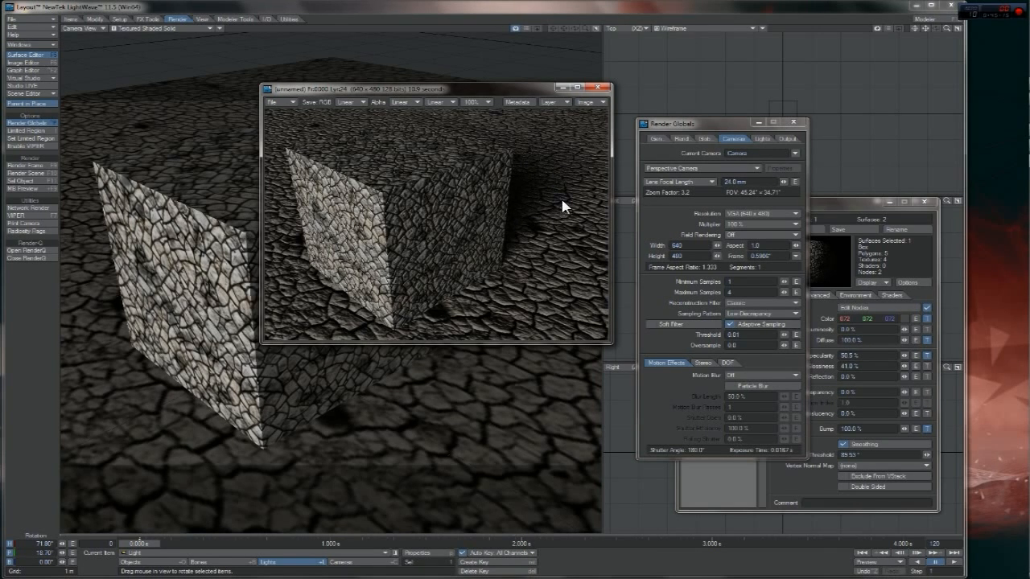
Enlarge the render to 300% again, inspect the box's upper corners and the surrounding plane, and restore 100% zoom.
click(481, 102)
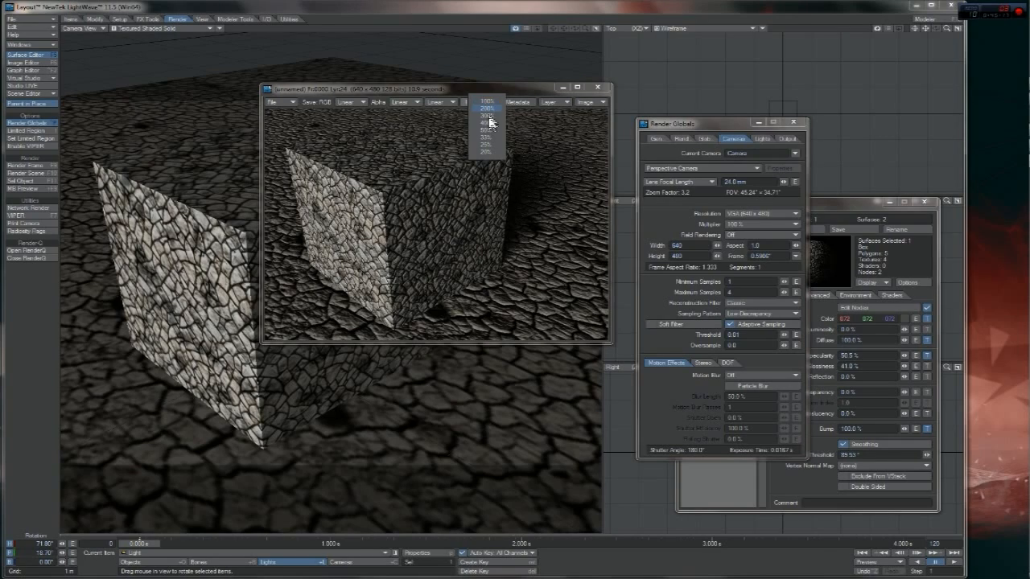
click(489, 113)
drag(423, 336, 323, 314)
drag(599, 197, 600, 123)
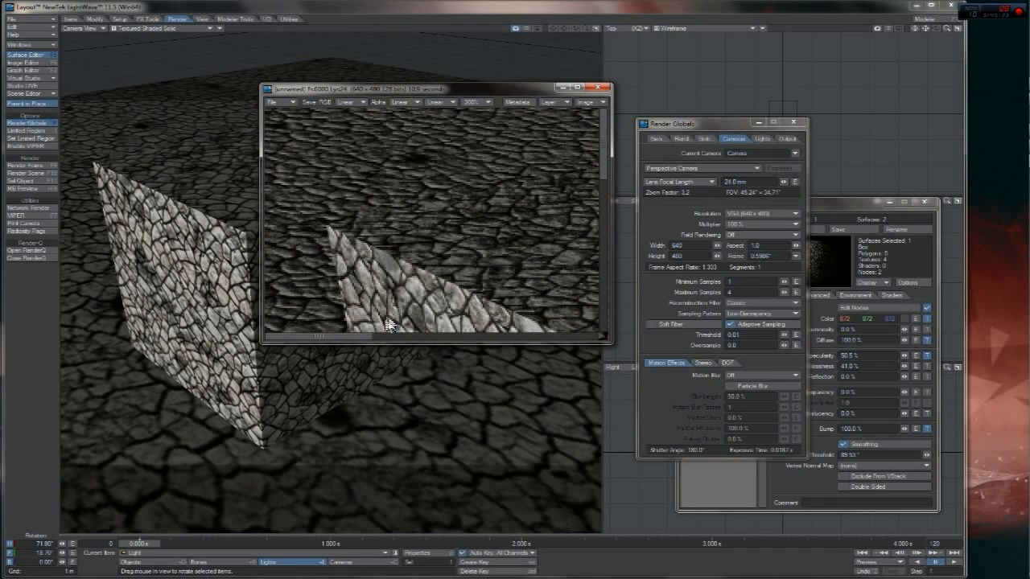
drag(349, 338, 509, 325)
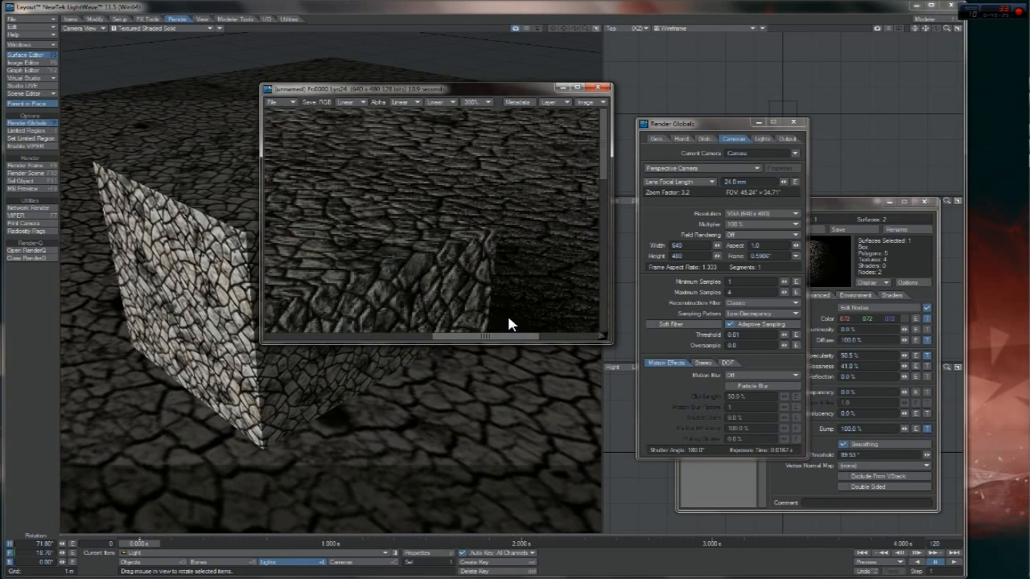
drag(612, 173, 611, 191)
click(477, 103)
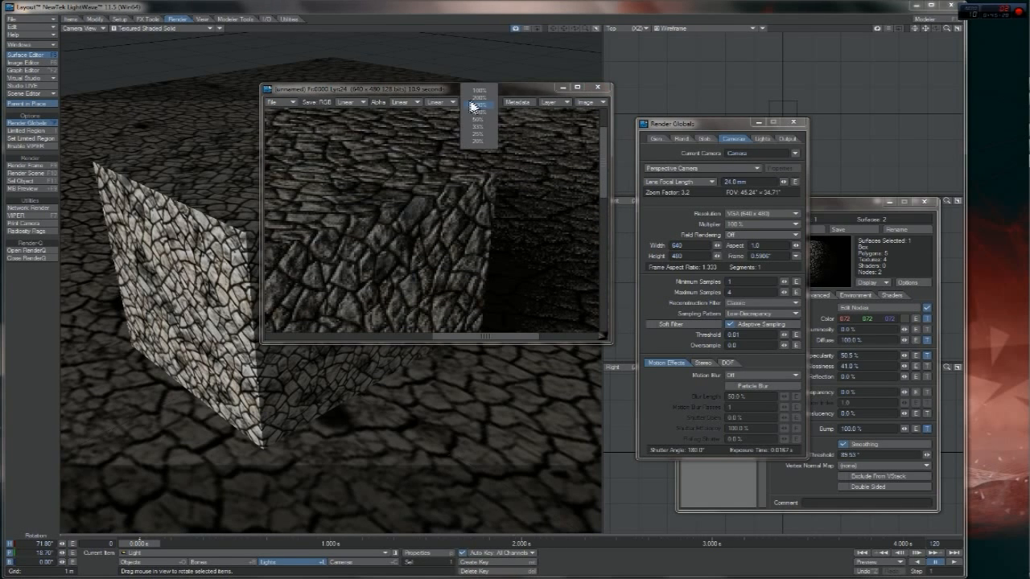
click(478, 91)
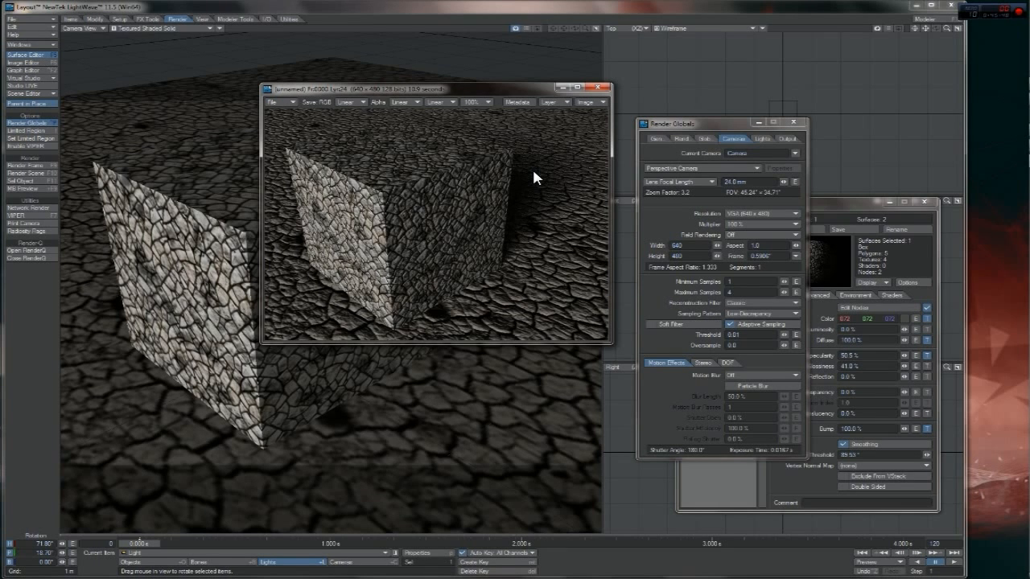
Close the rendered image and render the frame with the light samples at 1.
click(598, 87)
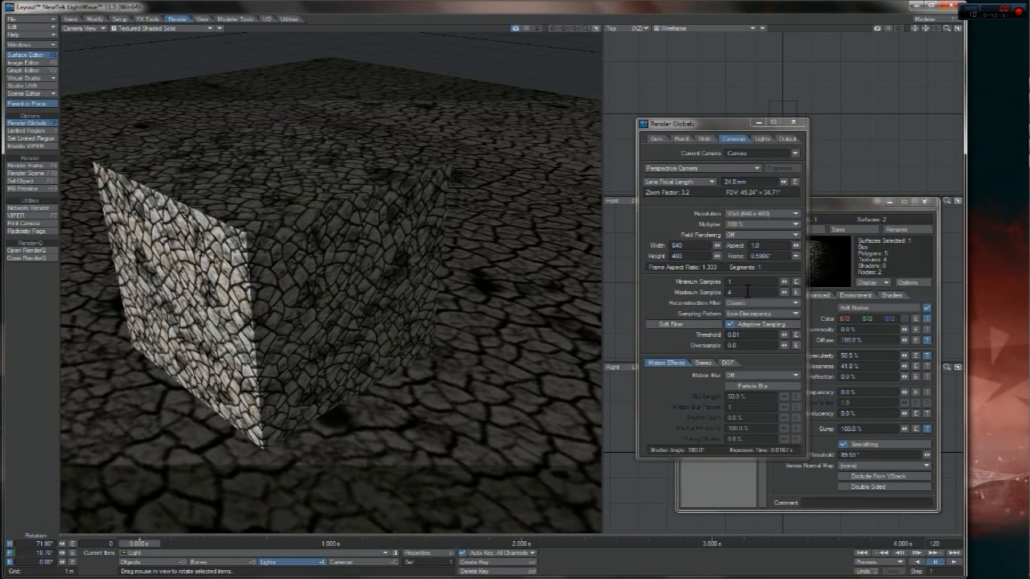
click(749, 292)
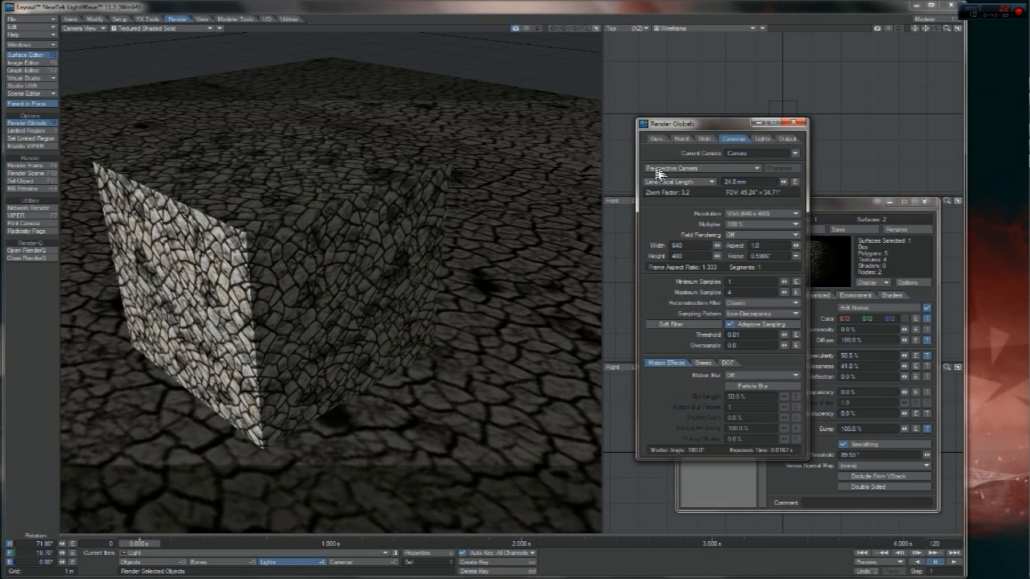
click(683, 138)
click(756, 249)
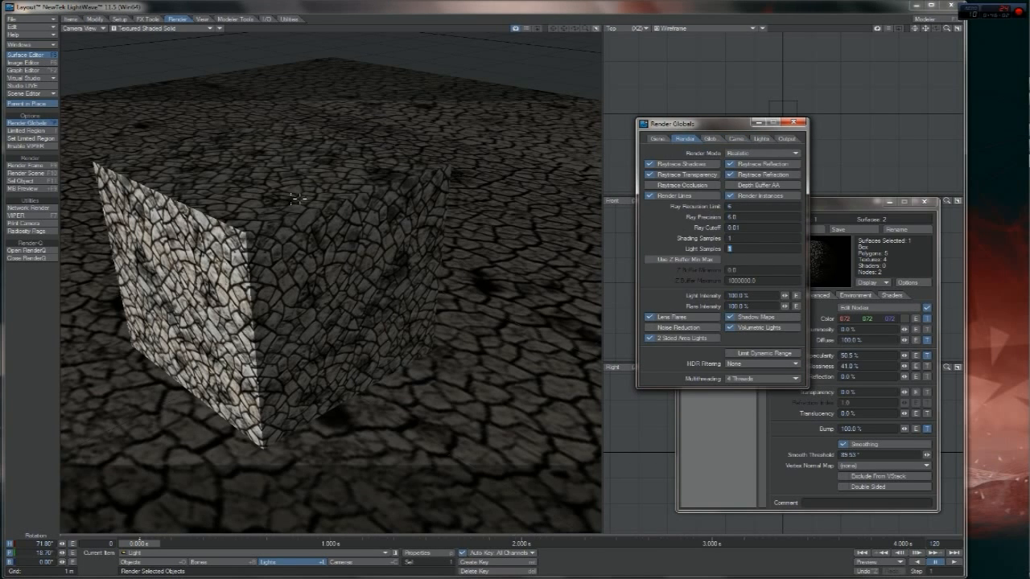
key(Tab)
key(F9)
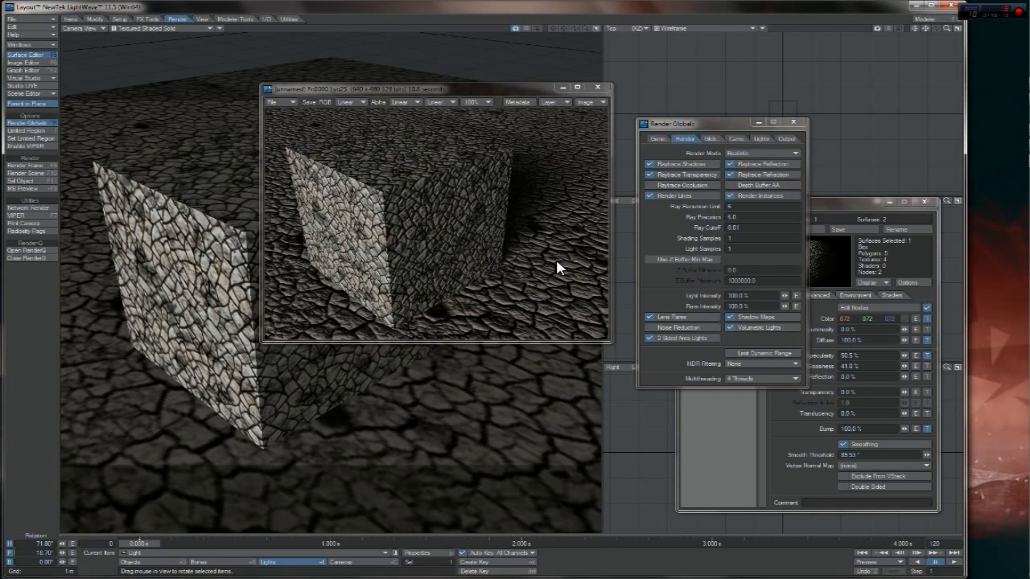
Set the light samples to 4, render the frame, and reposition the render window for comparison.
click(756, 249)
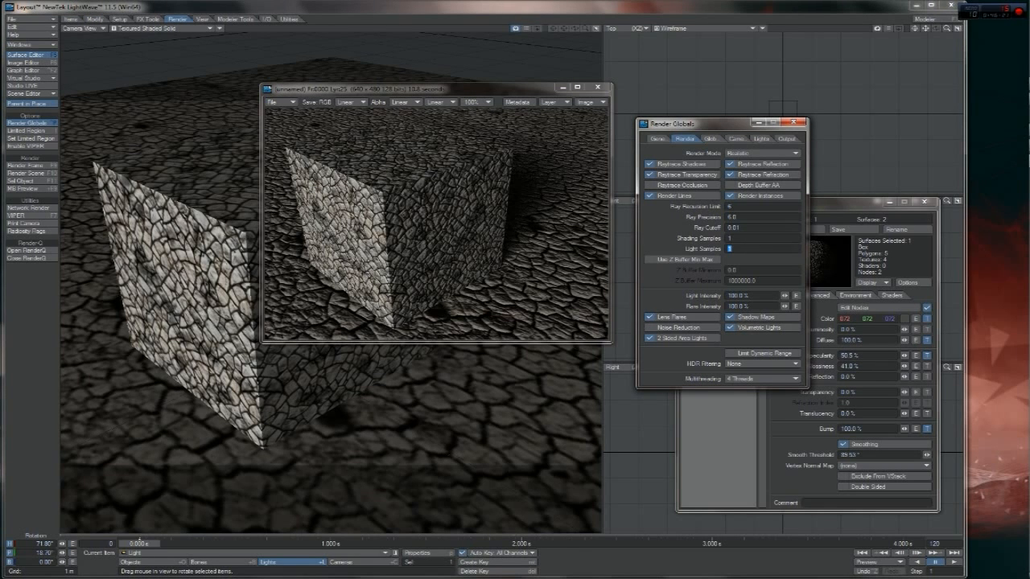
key(F9)
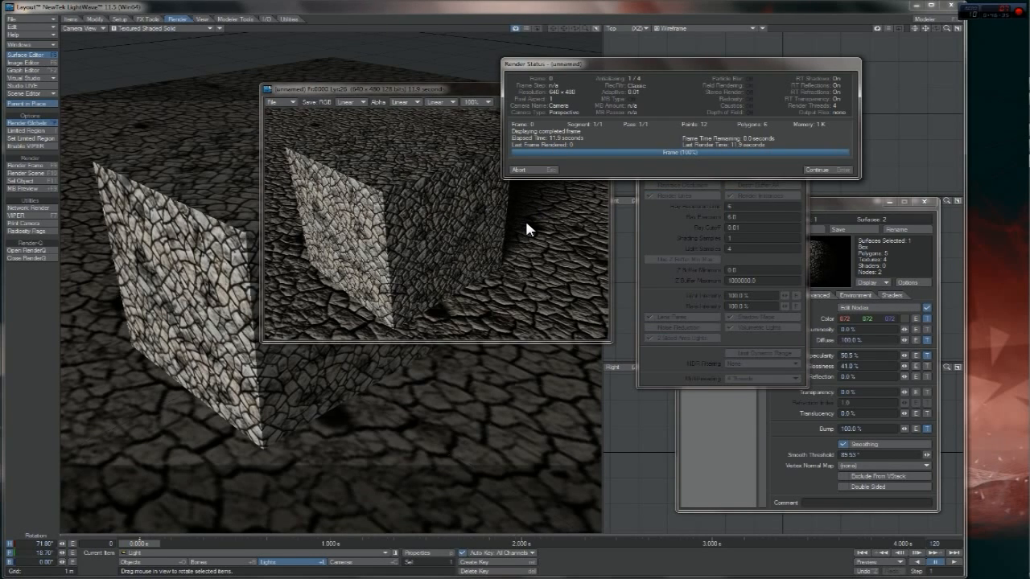
key(Return)
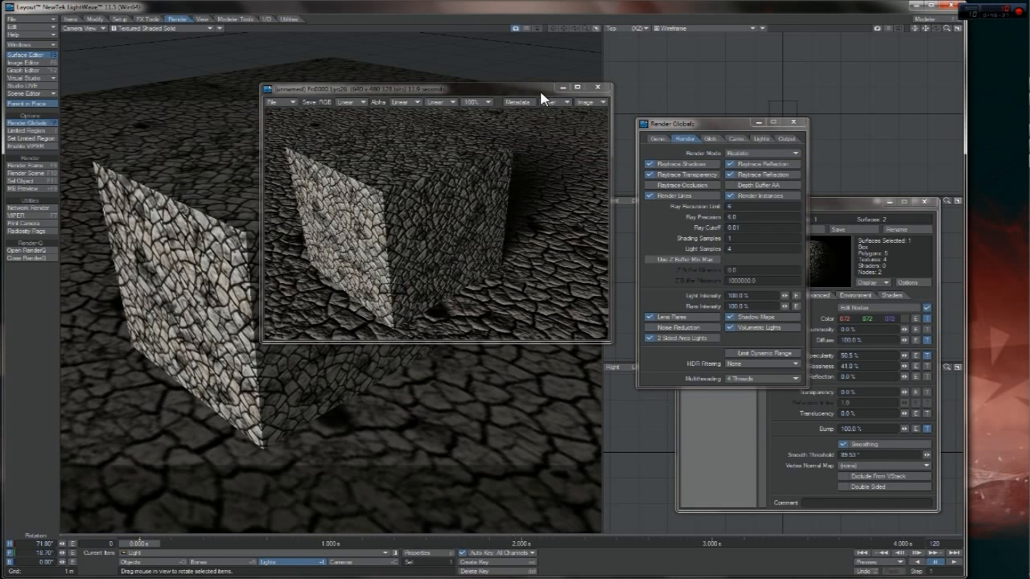
drag(543, 94, 498, 153)
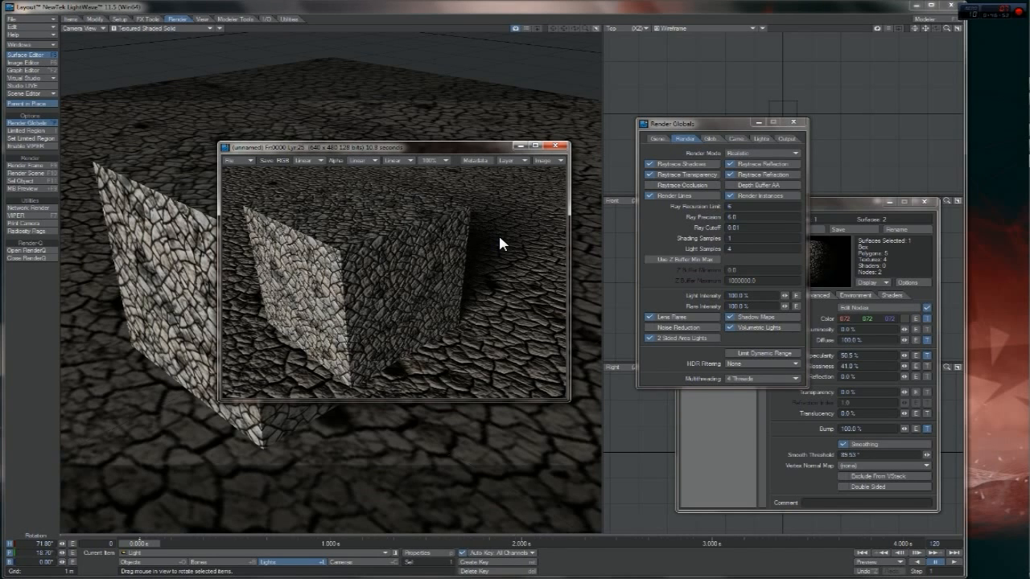
Set the light samples to 8 and check the camera's maximum samples.
click(729, 248)
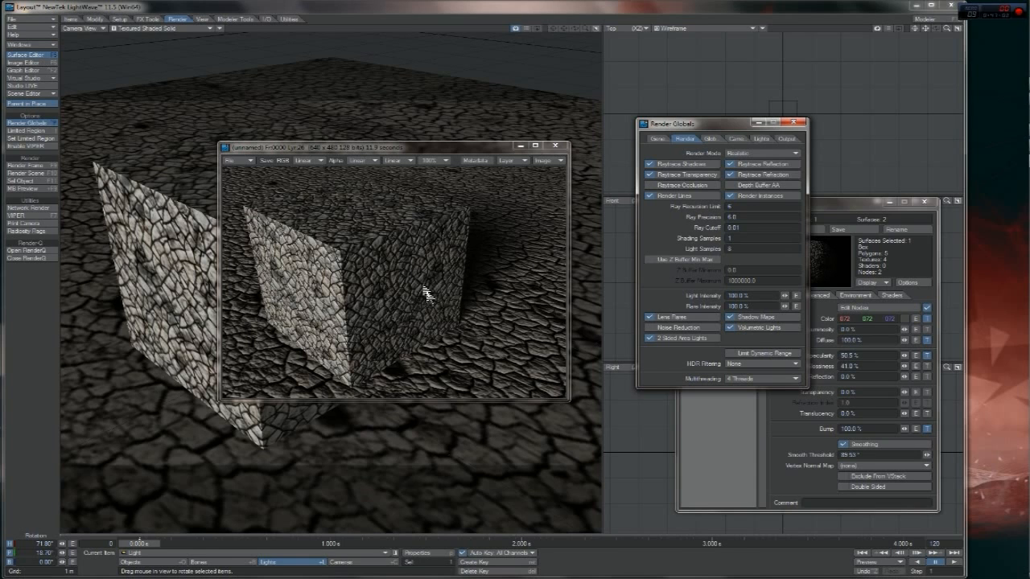
click(713, 140)
click(735, 140)
click(765, 294)
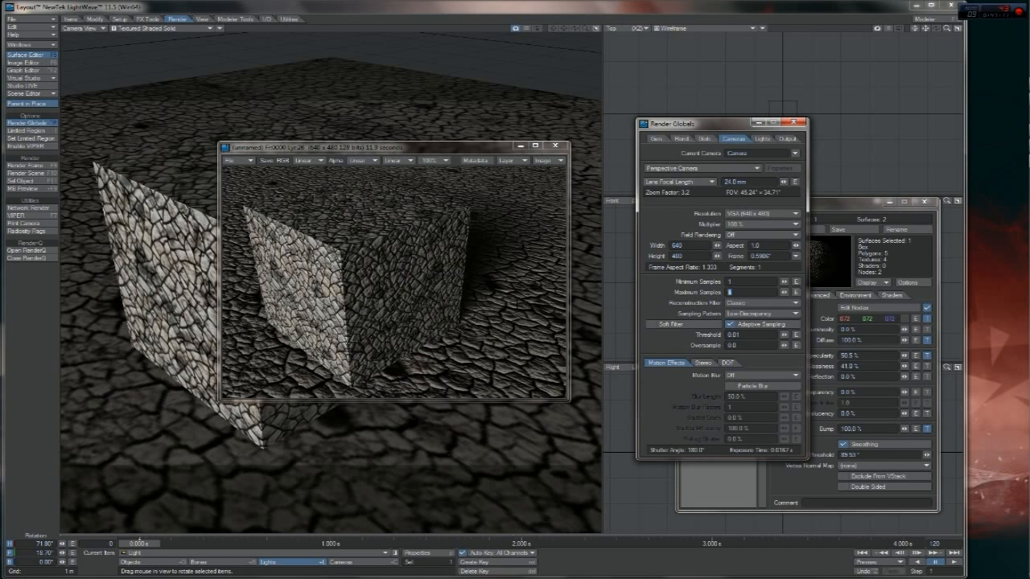
Enable Depth Buffer AA in the render settings and render the frame.
click(685, 138)
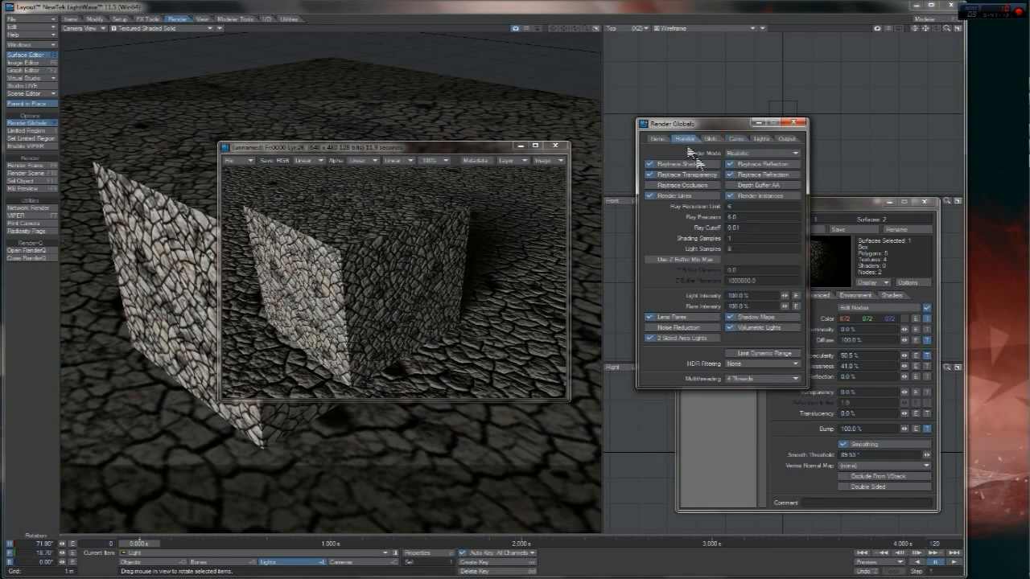
click(764, 250)
click(738, 239)
click(759, 186)
key(F9)
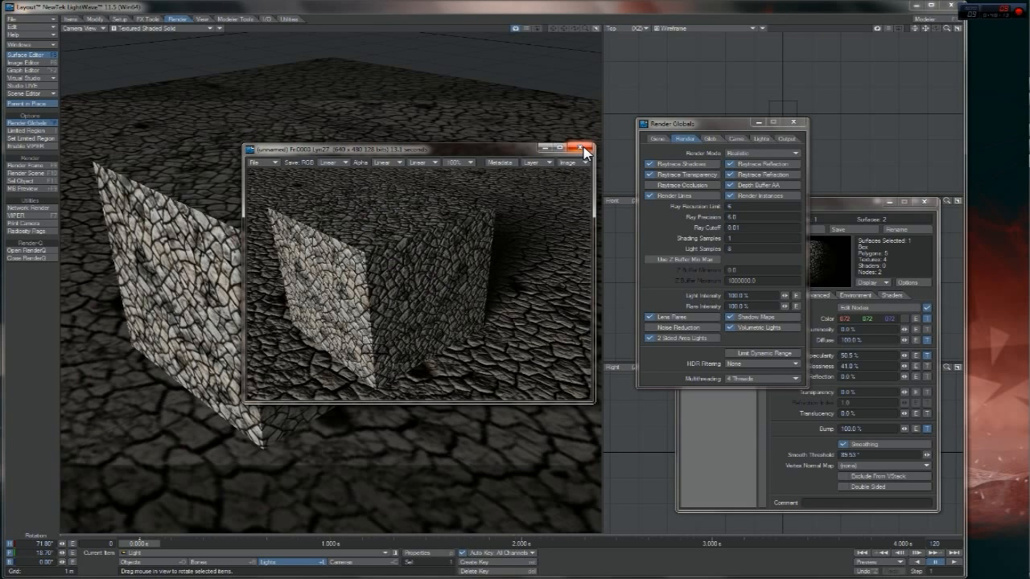
Open the scene's backdrop options.
click(36, 46)
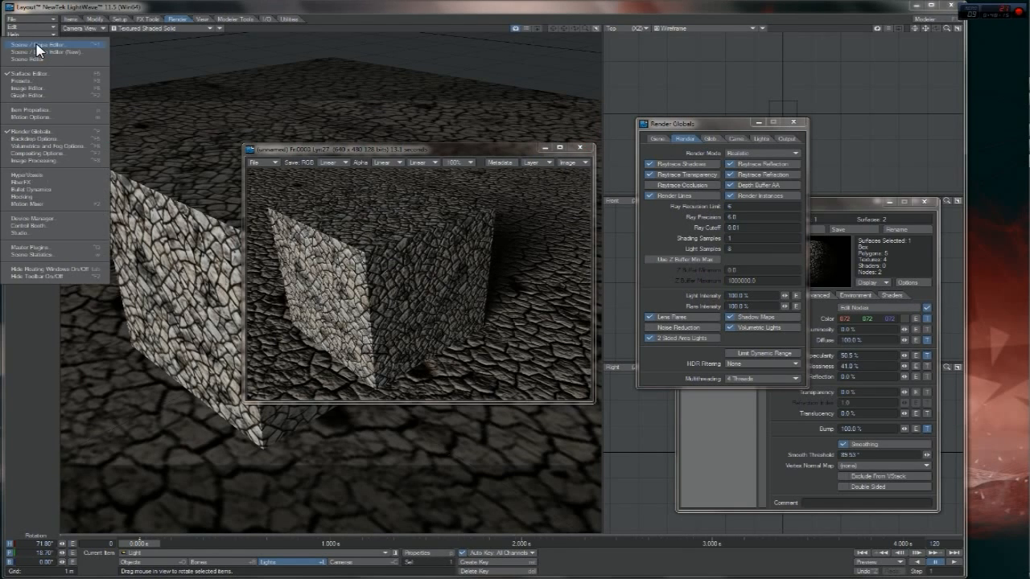
click(48, 141)
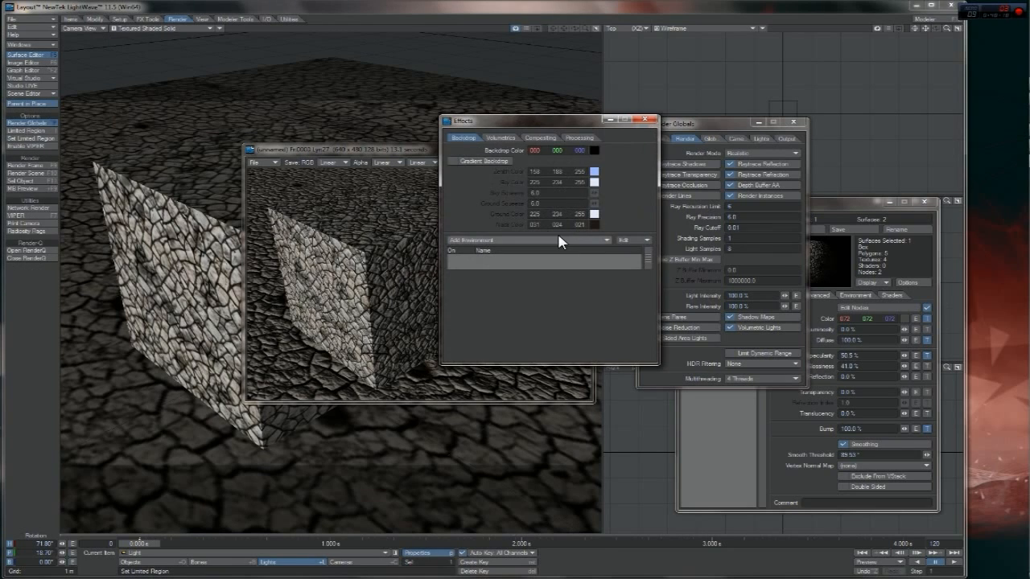
click(487, 243)
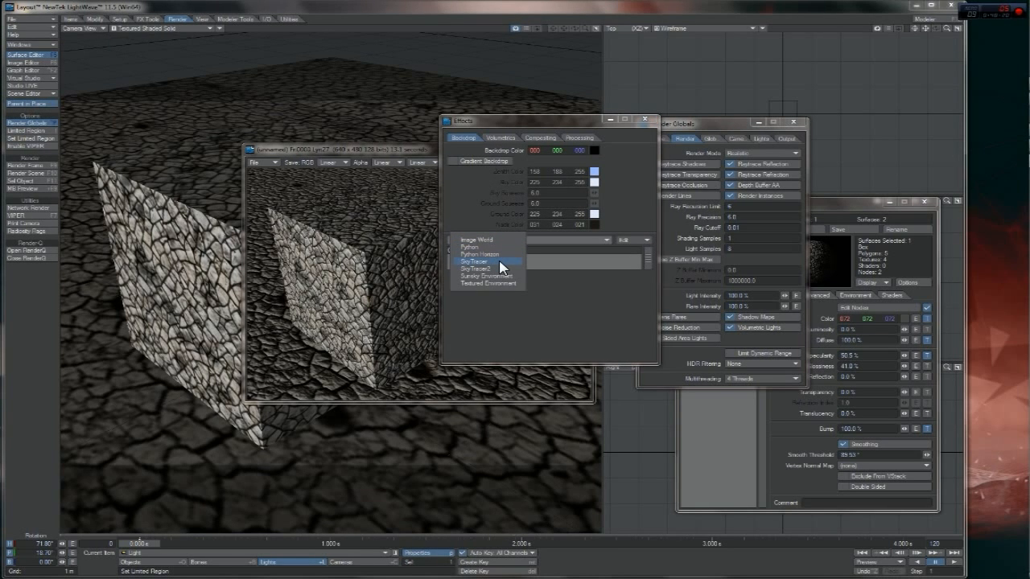
click(498, 262)
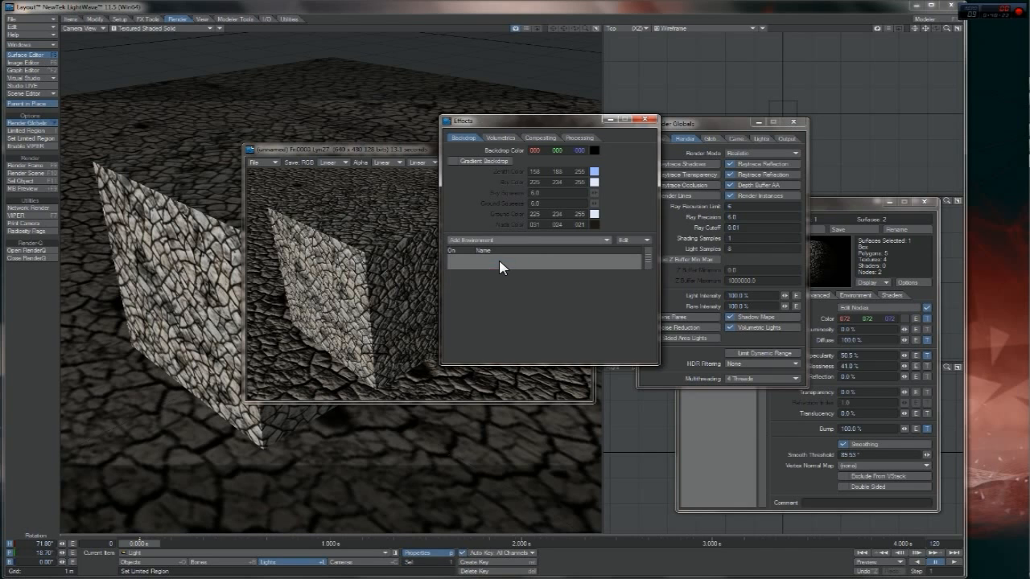
double_click(499, 258)
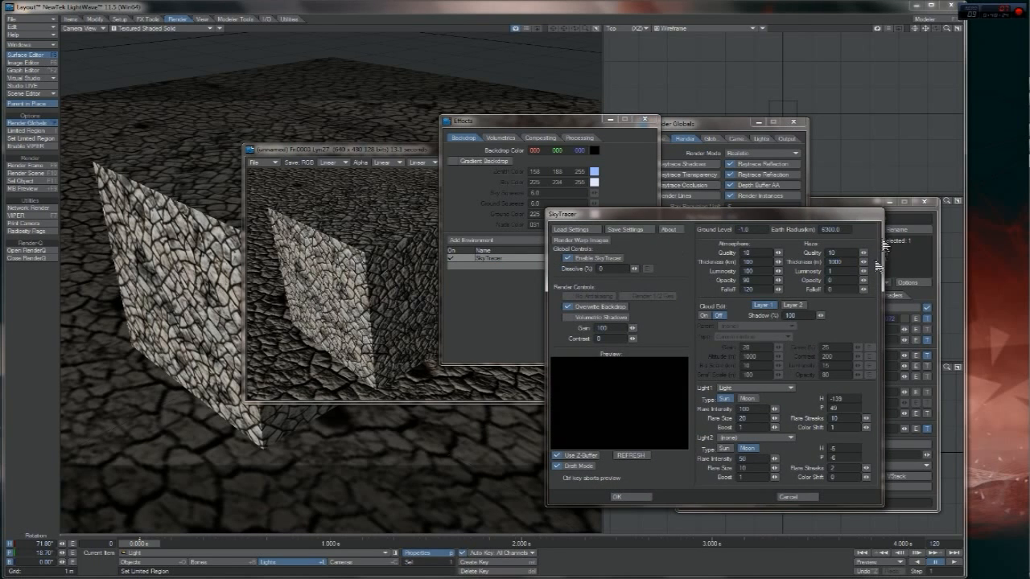
click(790, 497)
right_click(487, 261)
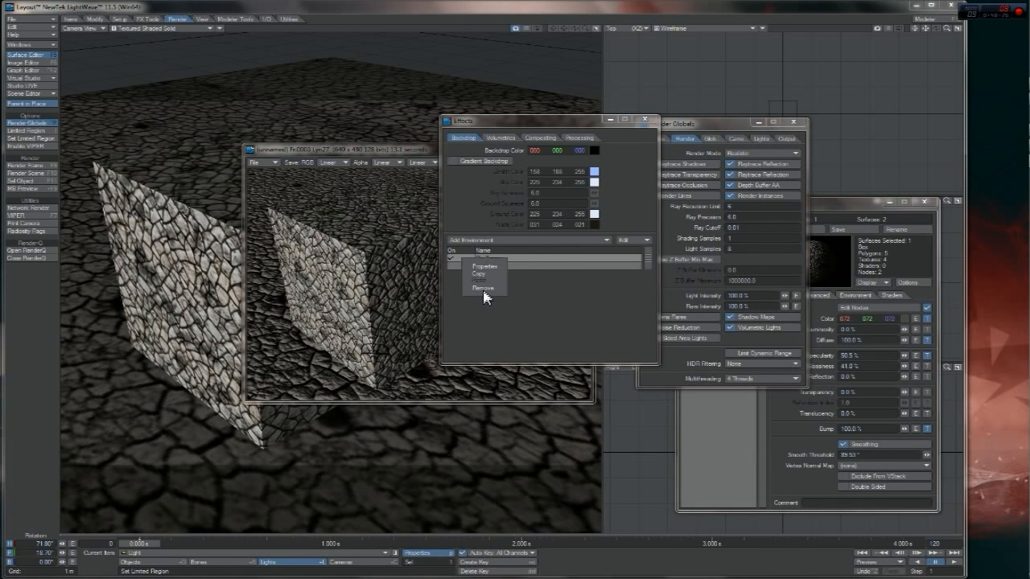
click(485, 288)
Add a SkyTracer2 environment to the backdrop and open its settings.
click(514, 241)
click(523, 256)
double_click(510, 260)
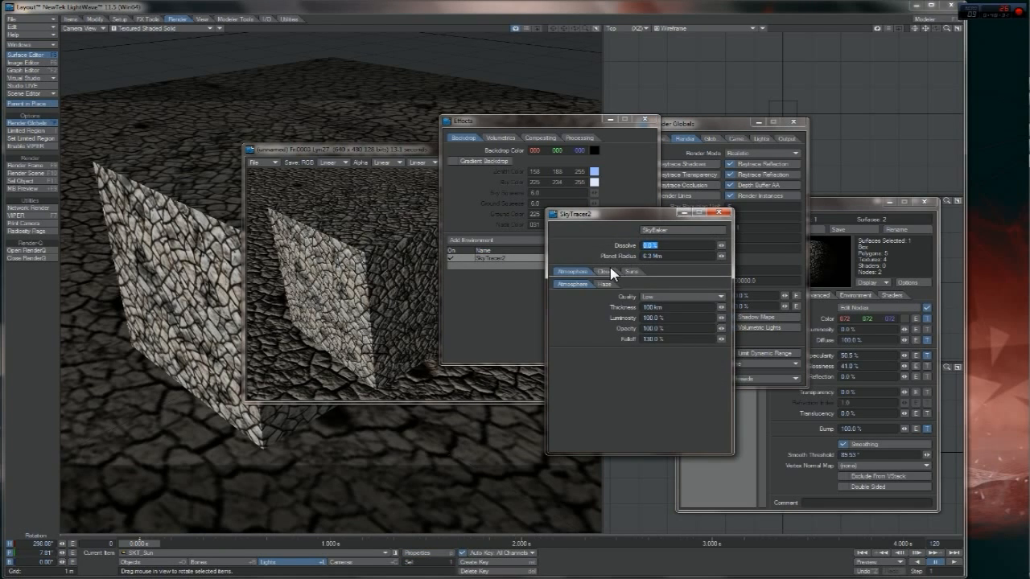
Enable high altitude clouds in the SkyTracer2 environment and close its settings along with the backdrop effects.
click(607, 272)
click(643, 284)
click(665, 298)
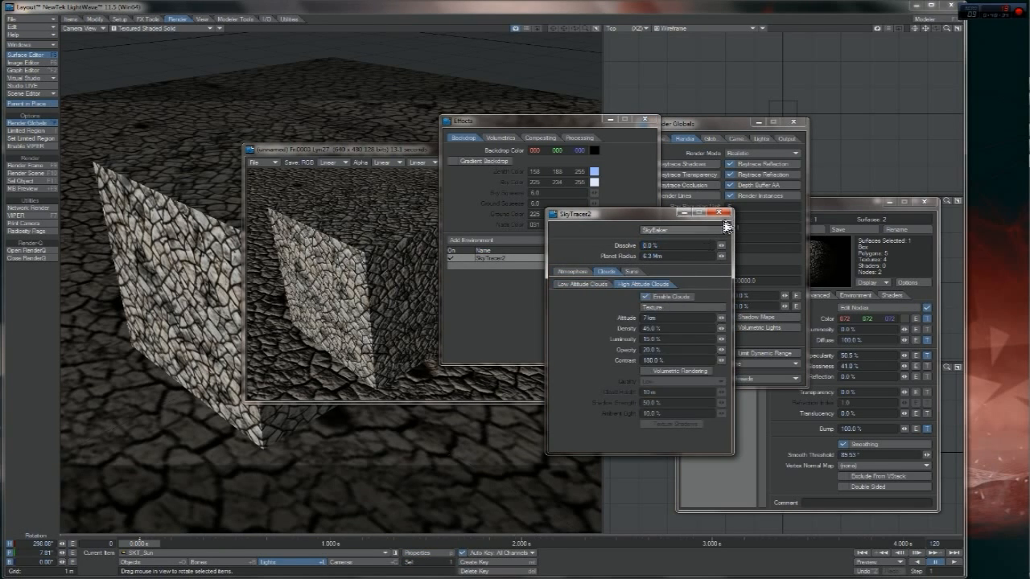
click(726, 213)
click(644, 120)
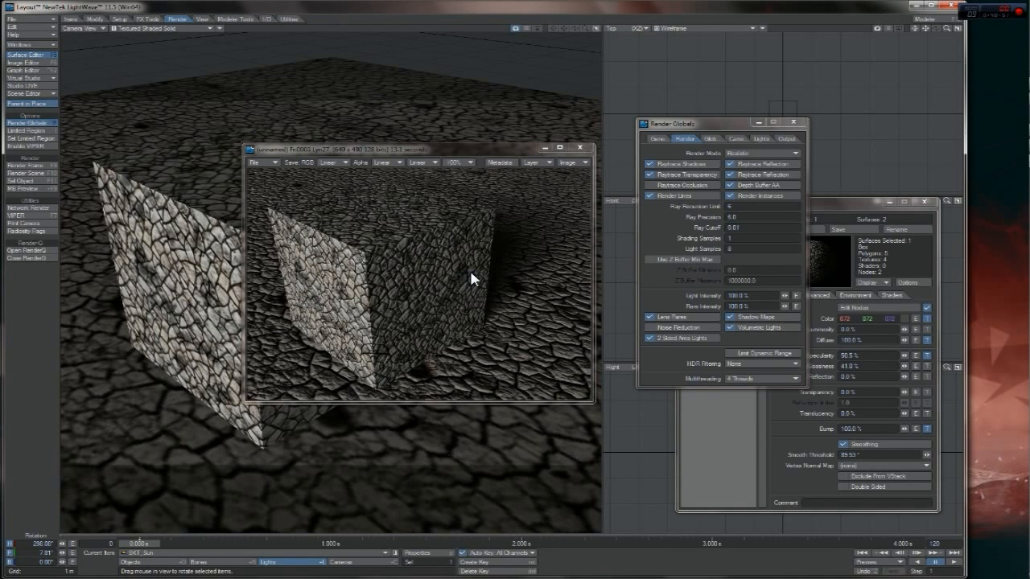
Examine the specularity, glossiness and reflection settings of the Box surface in the Surface Editor.
click(821, 435)
click(869, 378)
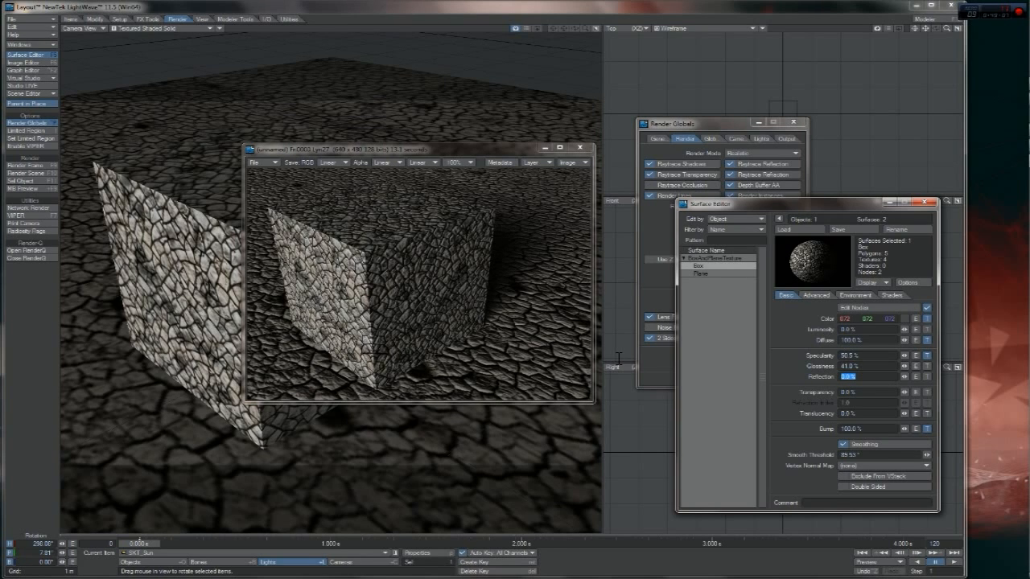
click(871, 367)
double_click(870, 367)
double_click(868, 377)
click(871, 356)
double_click(875, 377)
click(850, 378)
double_click(850, 378)
key(Return)
Review the Plane surface's basic settings and return to the Box surface.
drag(885, 358, 509, 342)
click(704, 274)
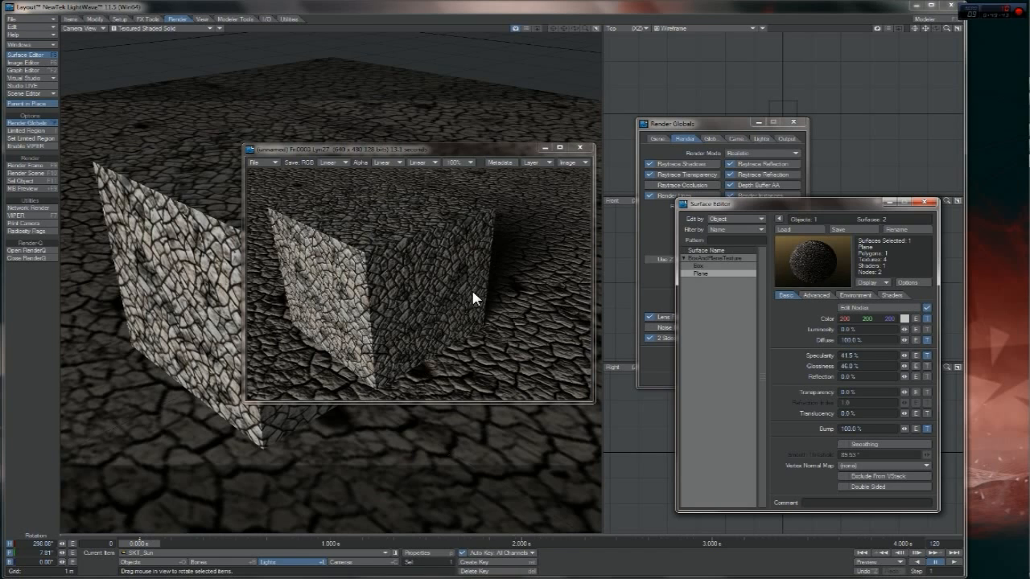
click(696, 267)
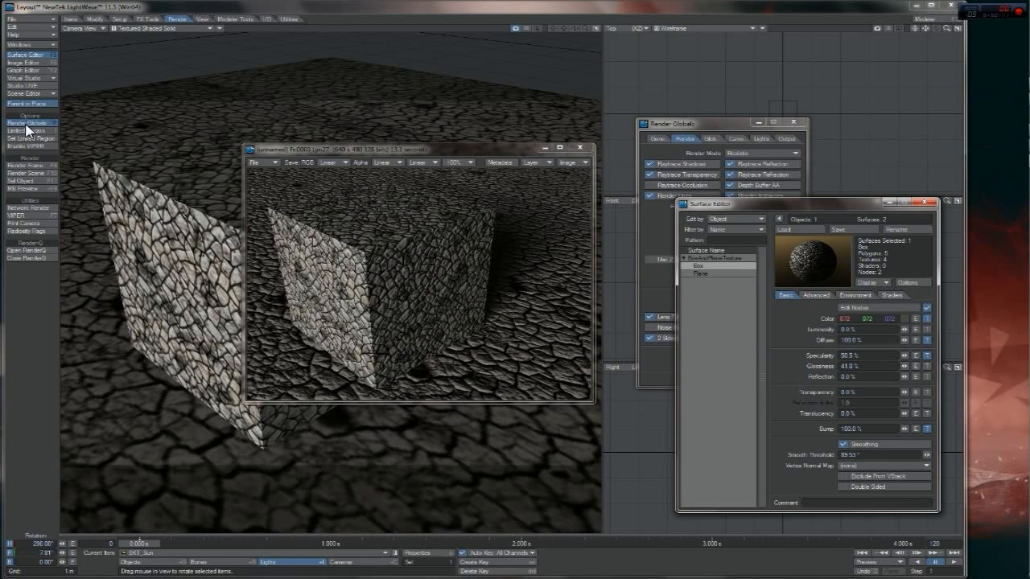
mouse_move(1026, 135)
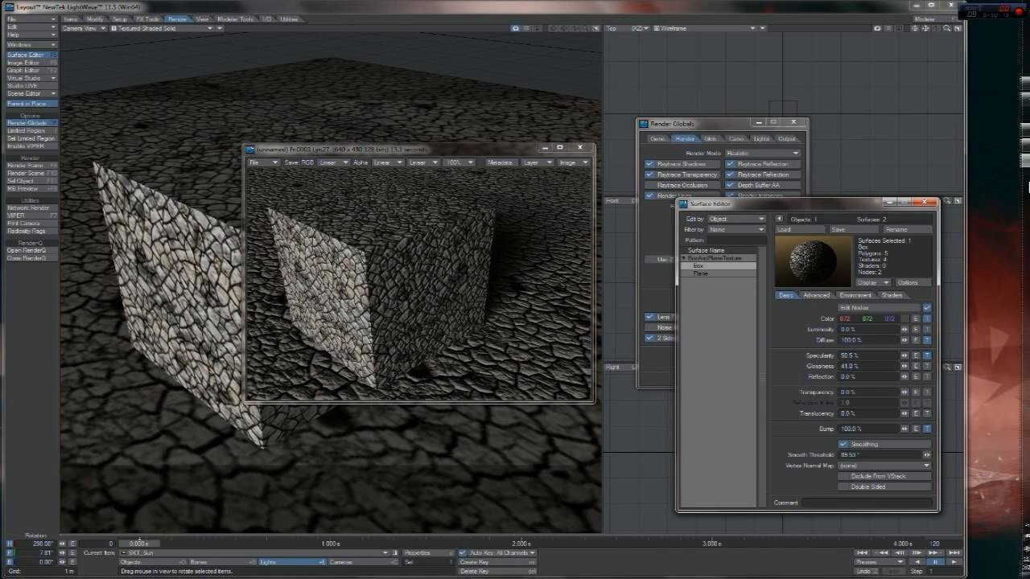